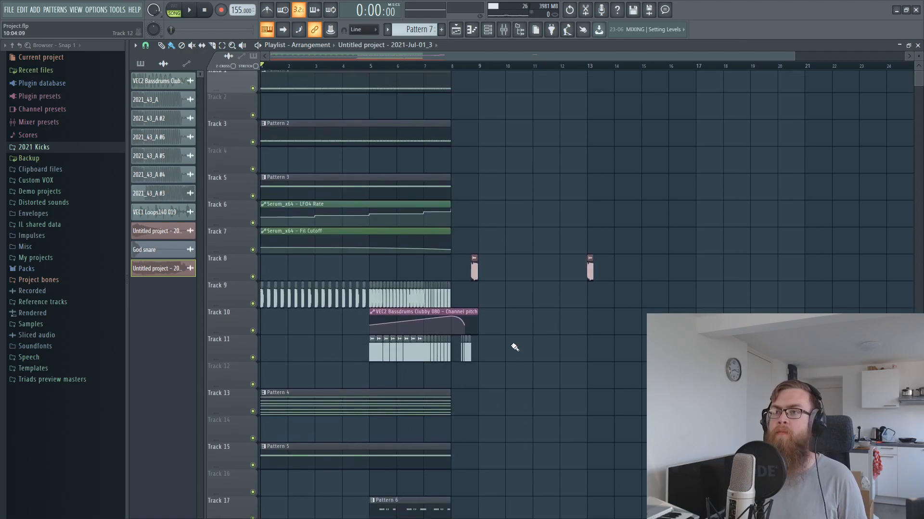
Step: Solo Track 1 in the playlist and view the Drumazon plugin that produces the snare
right_click(253, 93)
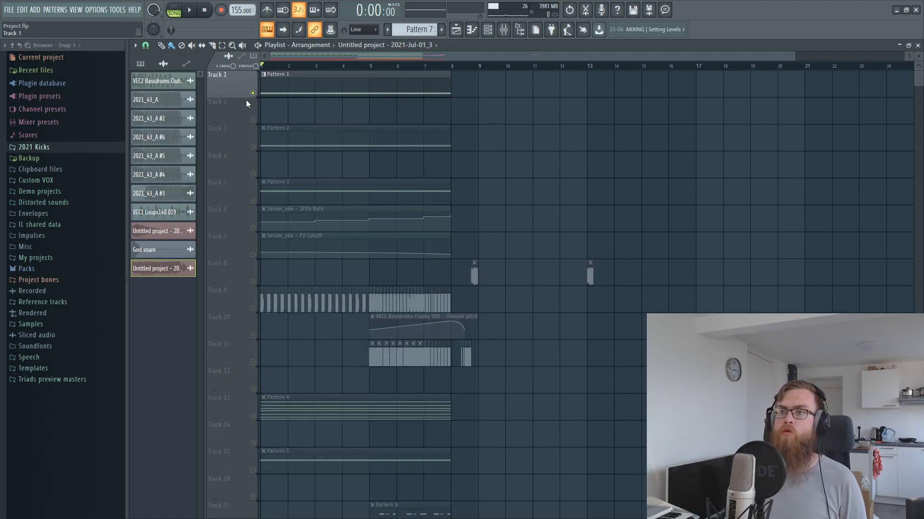
left_click(504, 29)
left_click(201, 71)
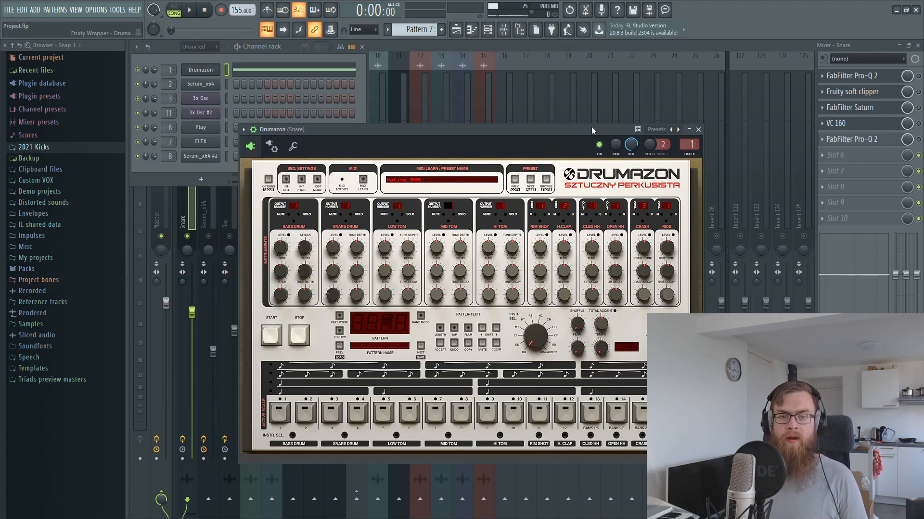
left_click(556, 45)
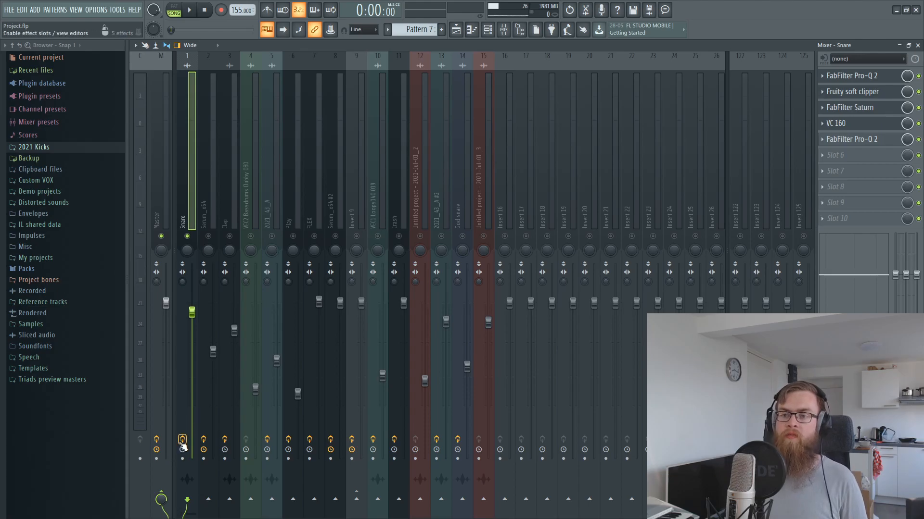
Step: Play the snare with its mixer effects enabled and bypassed to compare the processed and dry sound
key("space")
key("space")
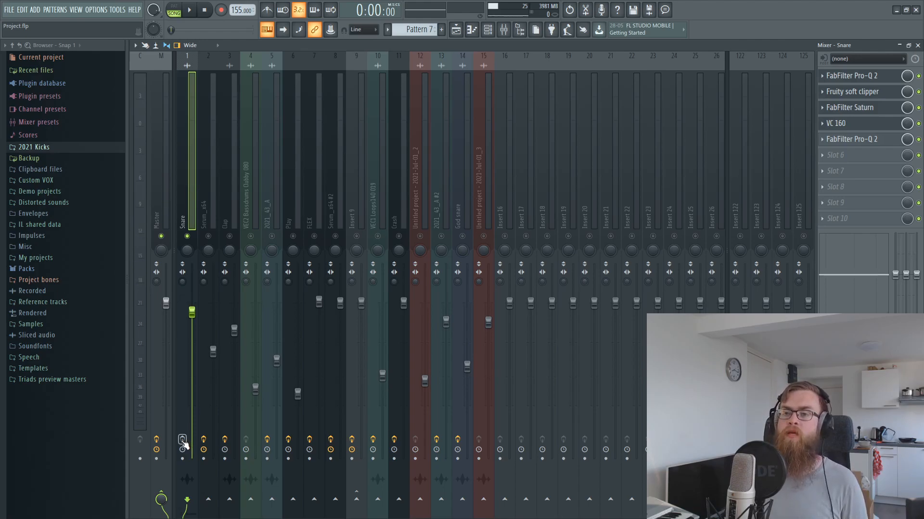
key("space")
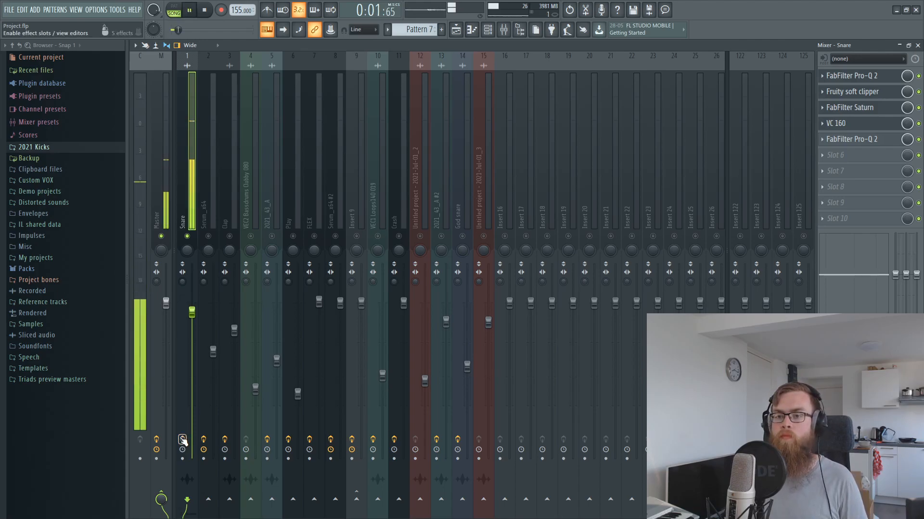
key("space")
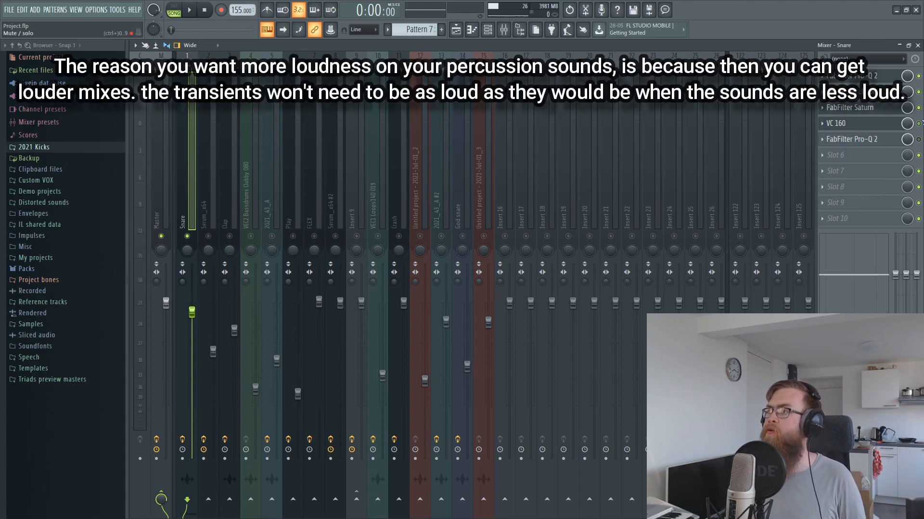
Step: Examine the first FabFilter Pro-Q 2 curve on the Snare track and enable Fruity soft clipper with its settings open
left_click(861, 76)
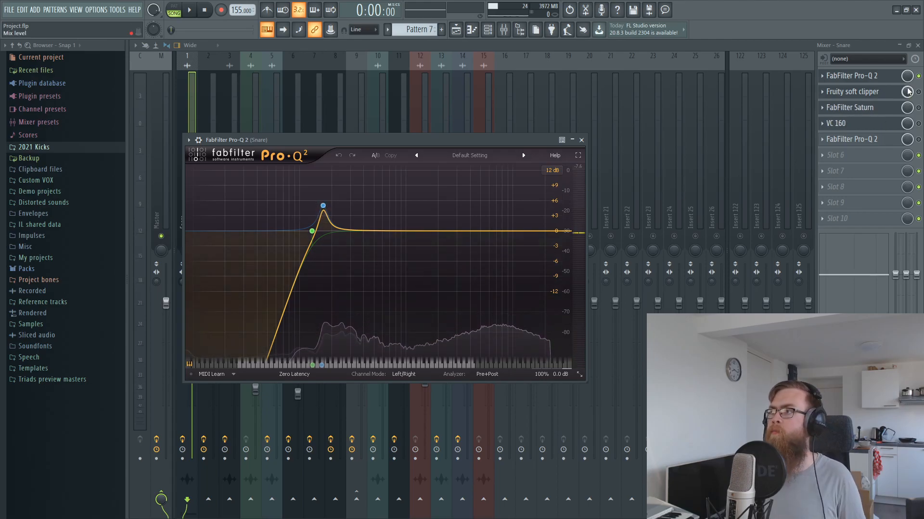
left_click(879, 92)
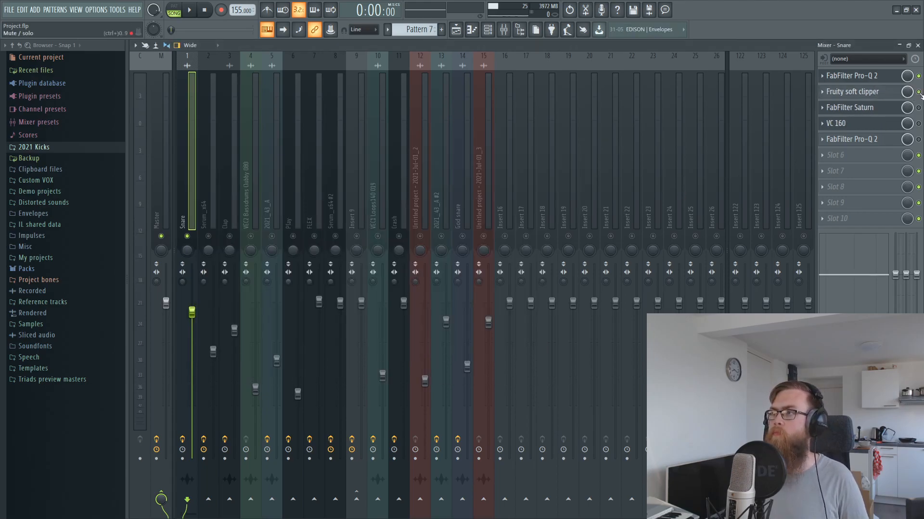
left_click(877, 92)
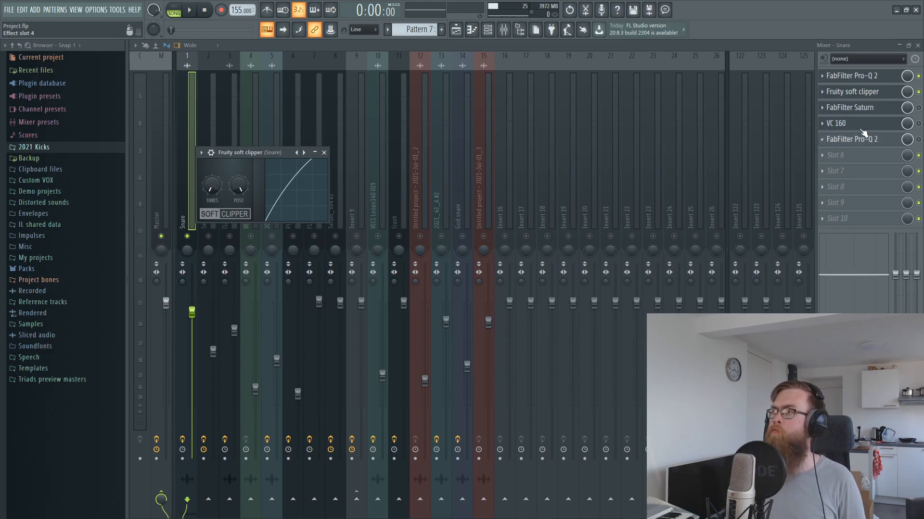
Step: Play the snare while toggling Fruity soft clipper to hear what it changes
key("space")
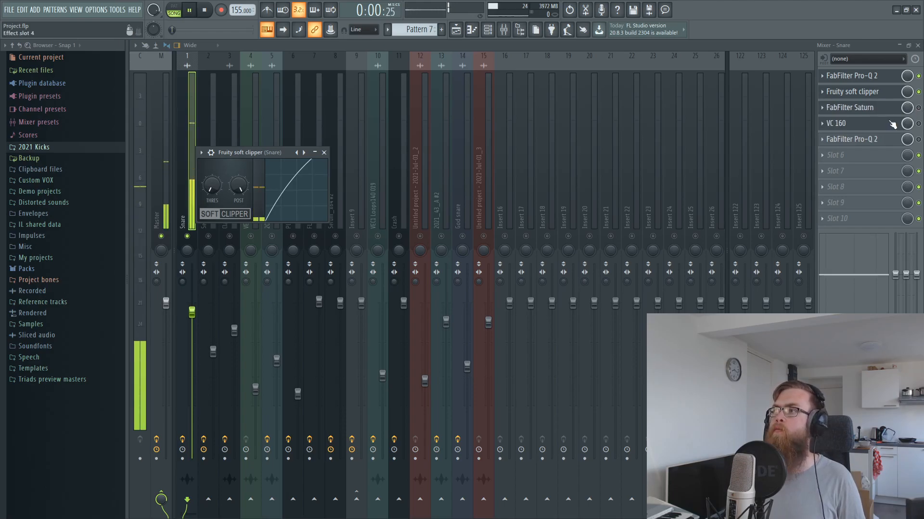
left_click(918, 92)
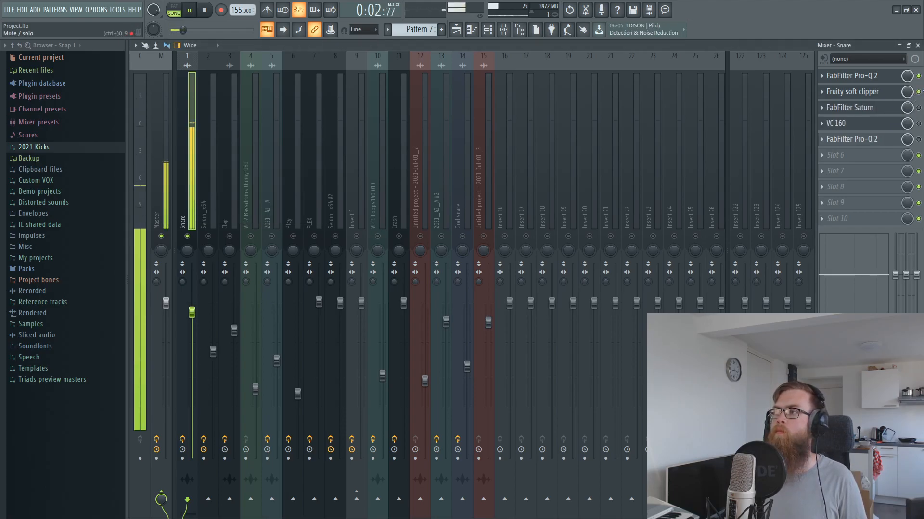
key("space")
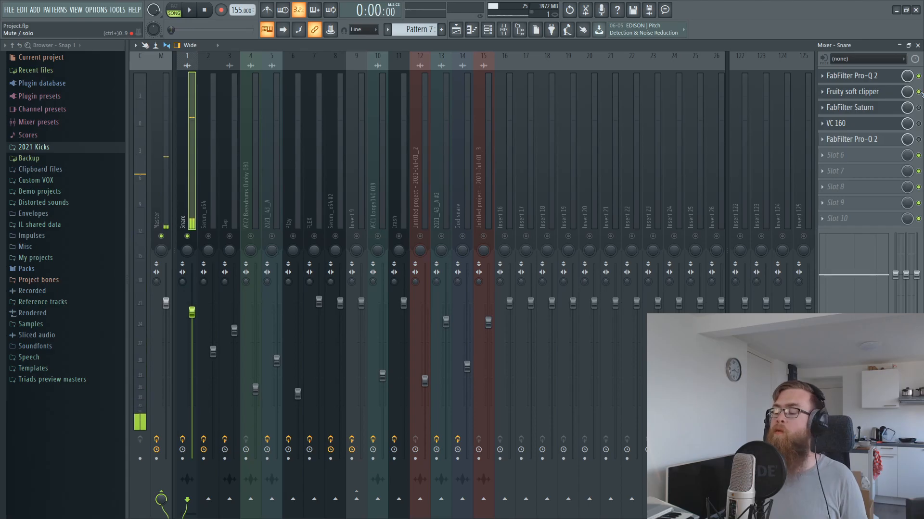
Step: Enable FabFilter Saturn on the Snare track and examine the saturation settings of its low, high and middle bands
left_click(918, 108)
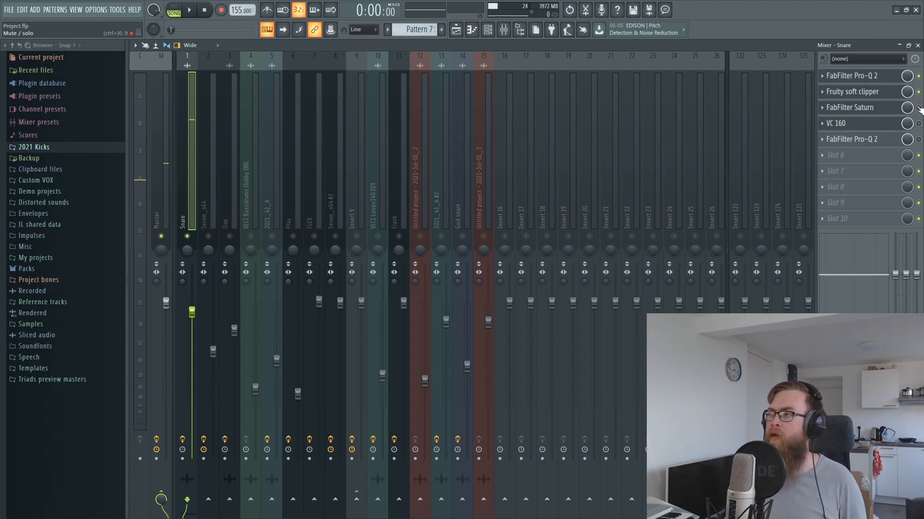
left_click(876, 111)
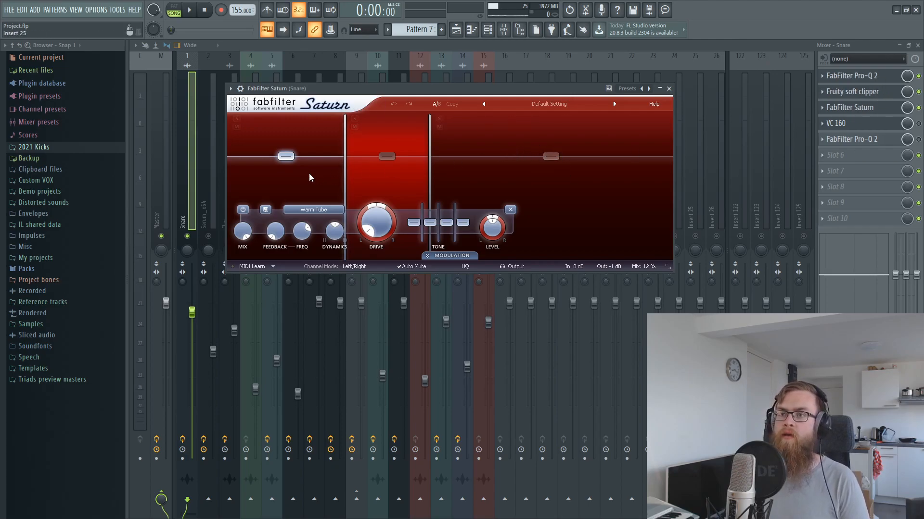
left_click(546, 174)
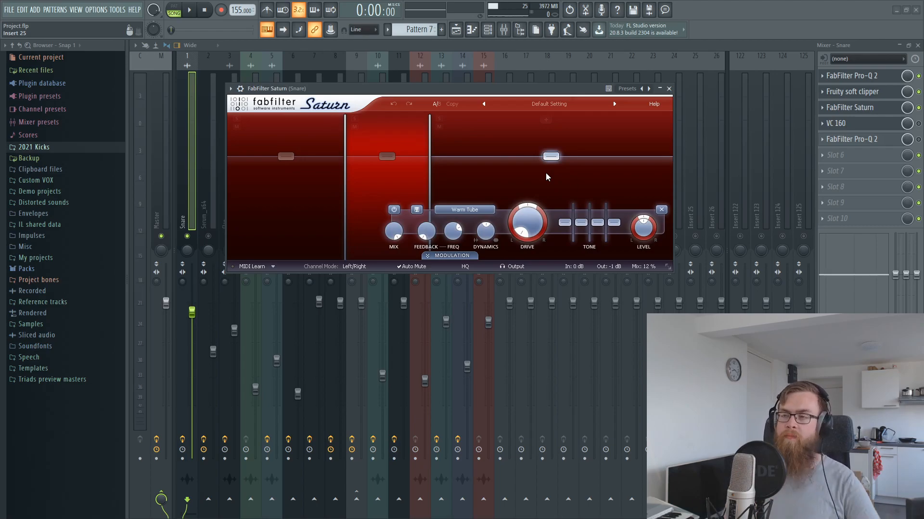
left_click(397, 175)
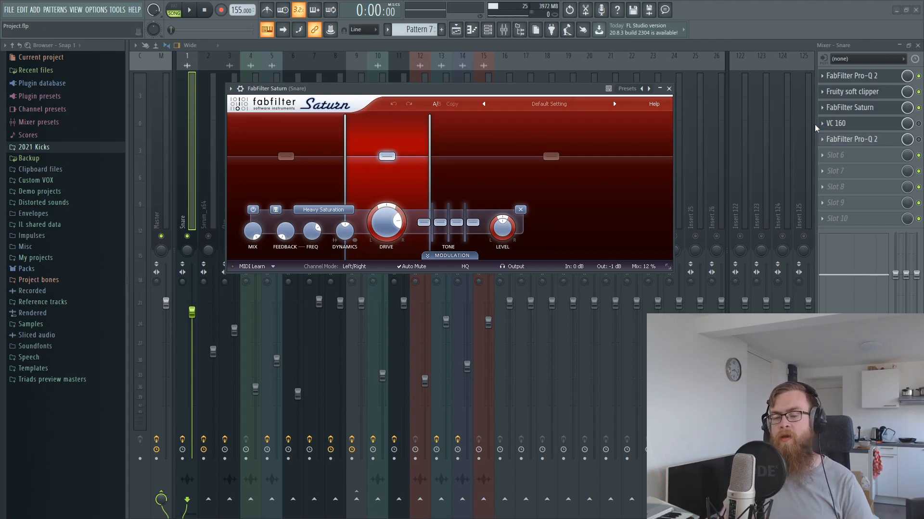
Step: Play the snare with FabFilter Saturn bypassed and enabled to compare the low mids
left_click(918, 107)
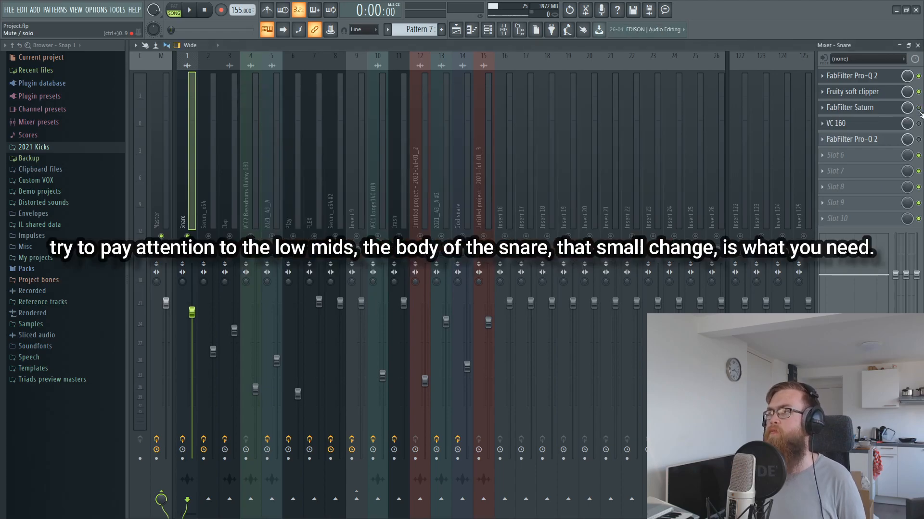
key("space")
left_click(918, 108)
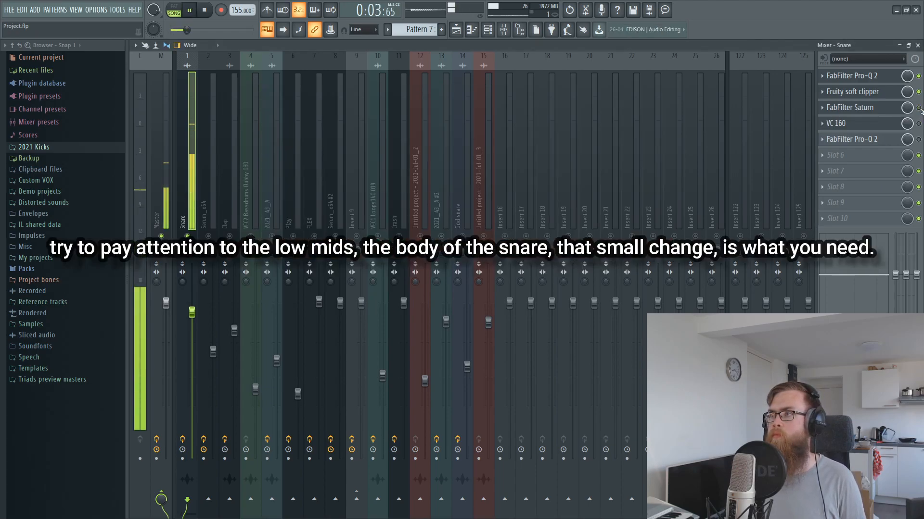
key("space")
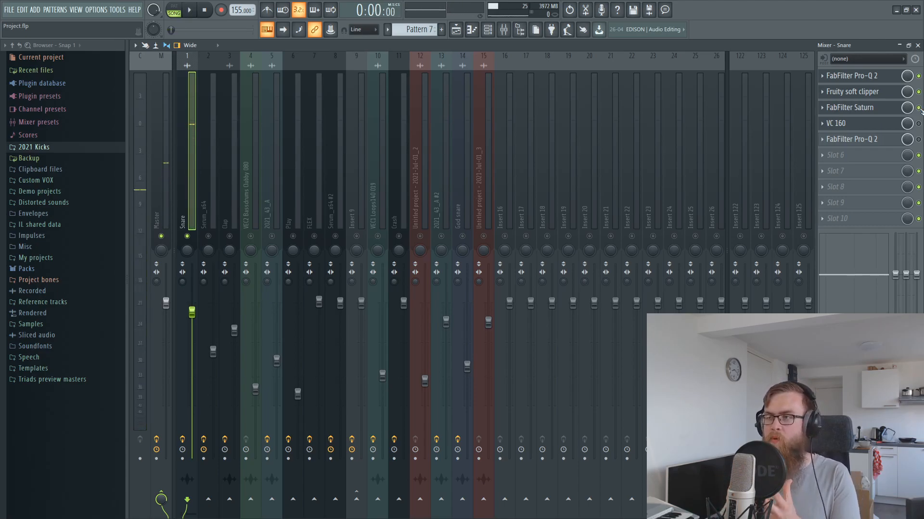
Step: Review and enable VC 160 and the last FabFilter Pro-Q 2 on the Snare track, auditioning the compression during playback
left_click(862, 126)
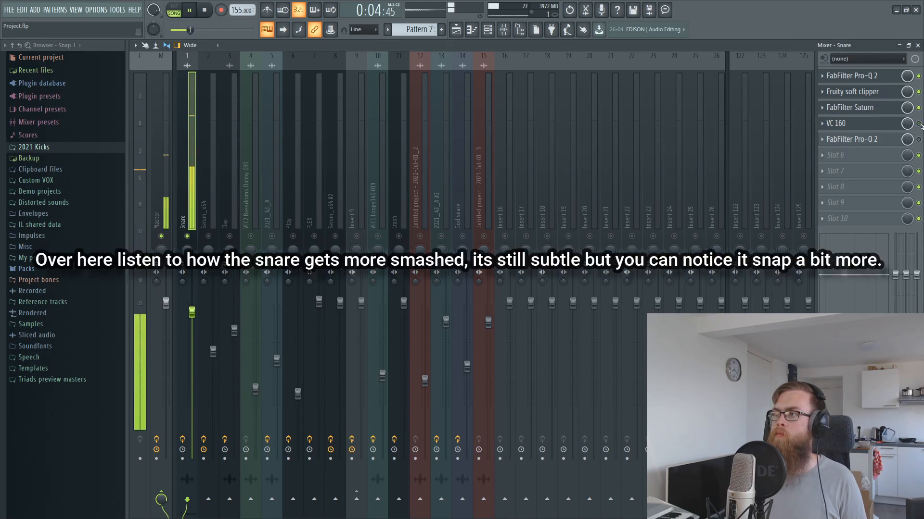
key("space")
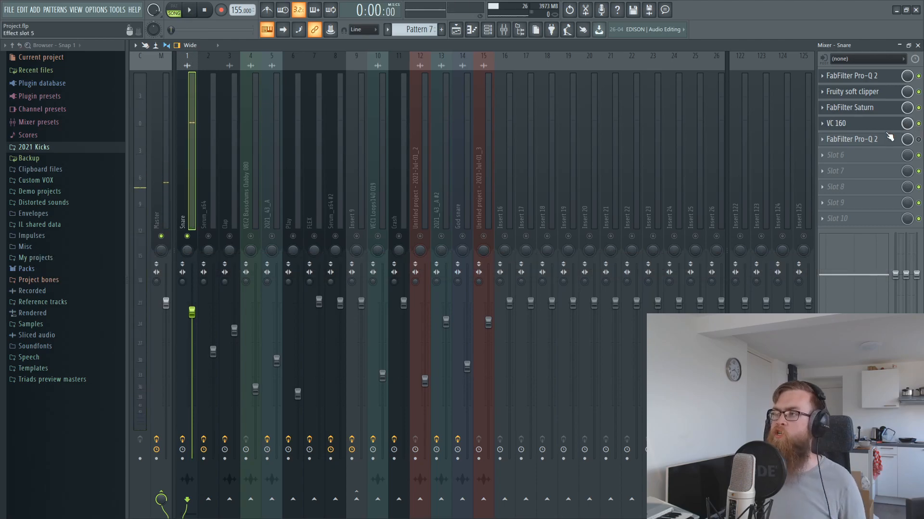
left_click(861, 139)
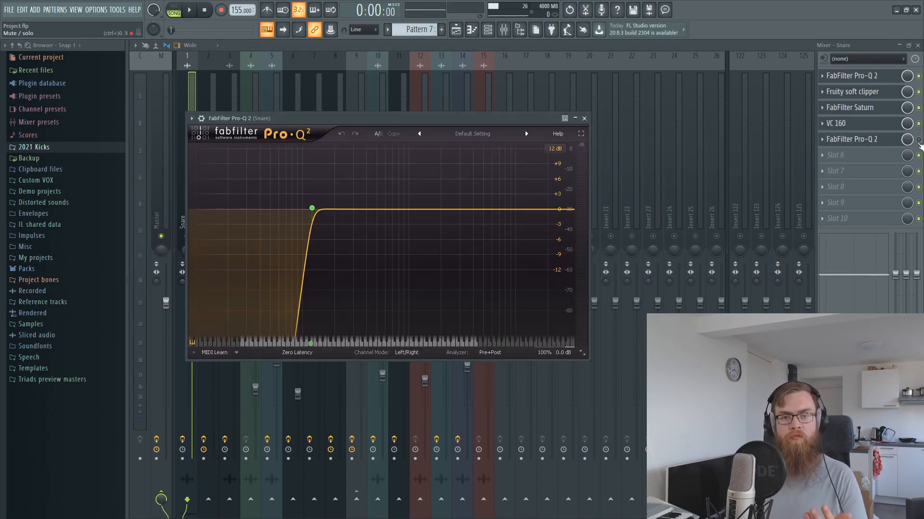
key("F6")
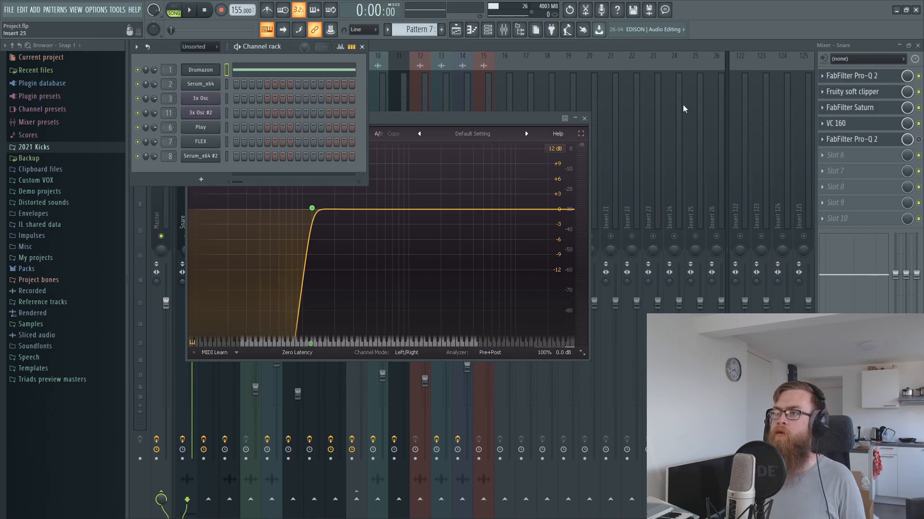
left_click(510, 122)
left_click(919, 144)
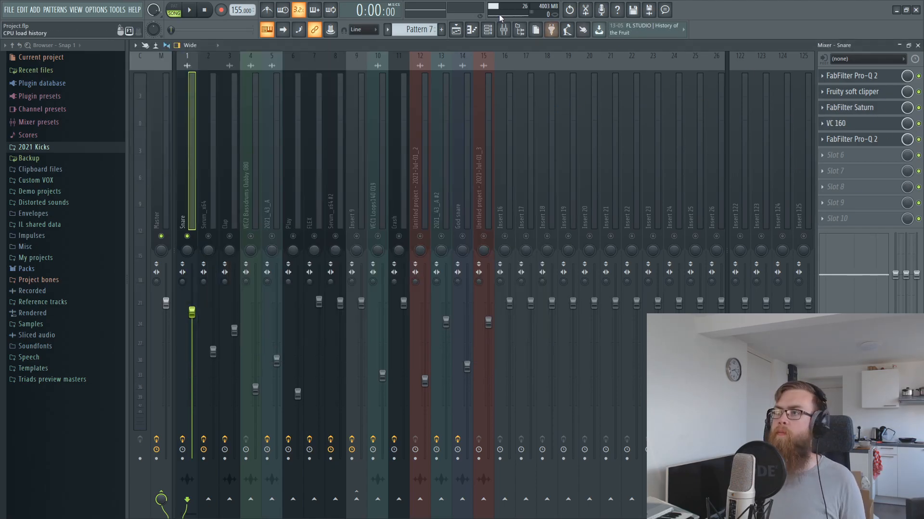
Step: Solo Track 3 in the playlist, and solo and select the Clap track in the mixer
key("F5")
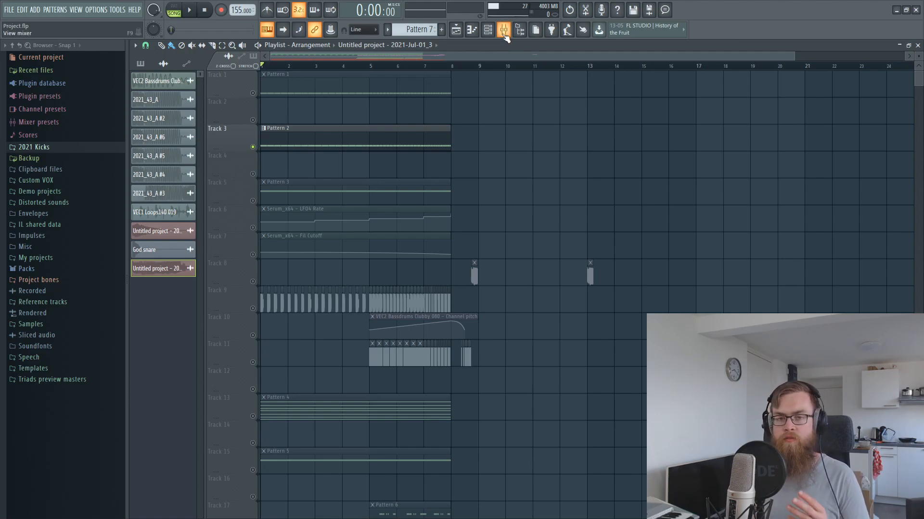
left_click(505, 30)
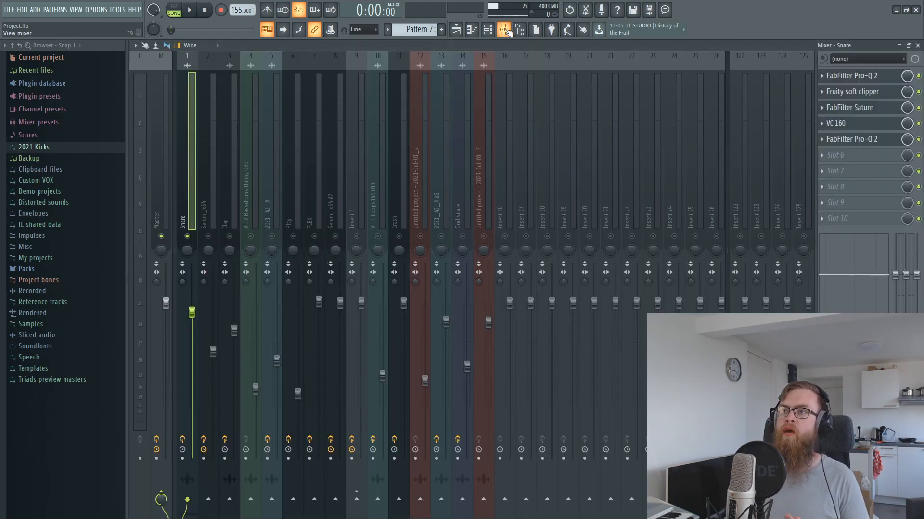
left_click(229, 236)
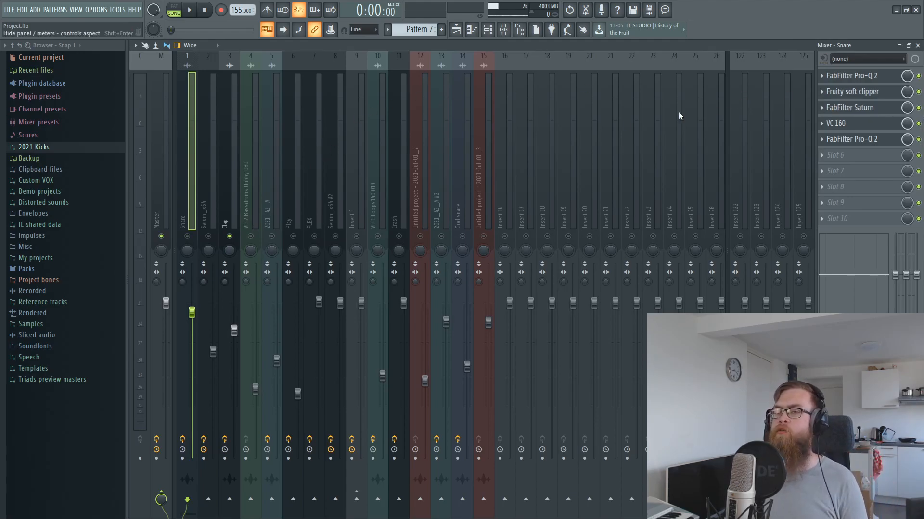
left_click(221, 168)
left_click(191, 172)
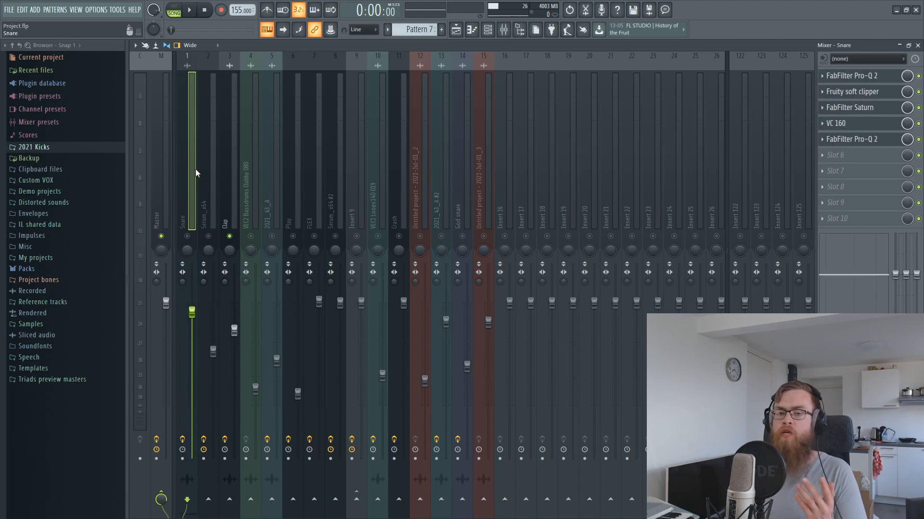
left_click(229, 166)
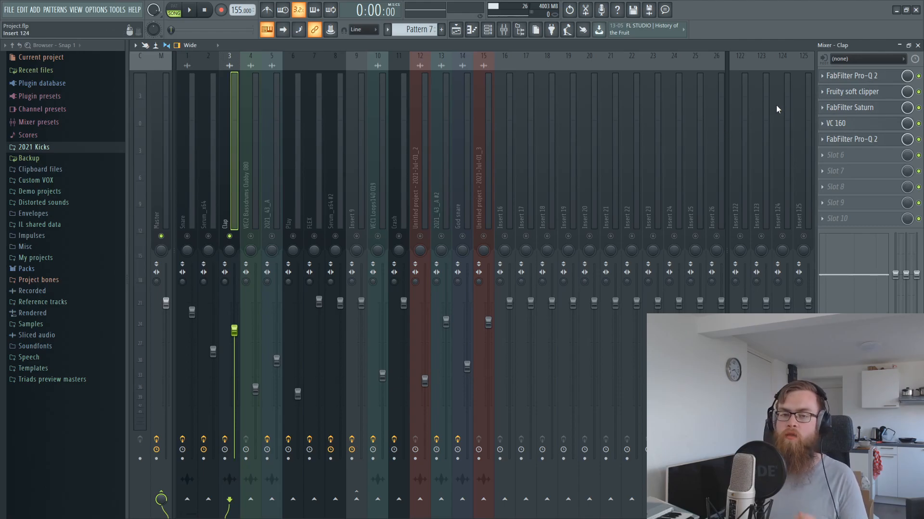
Step: Review the Clap track's first FabFilter Pro-Q 2 and Saturn settings, and bypass all five of its effects
left_click(842, 77)
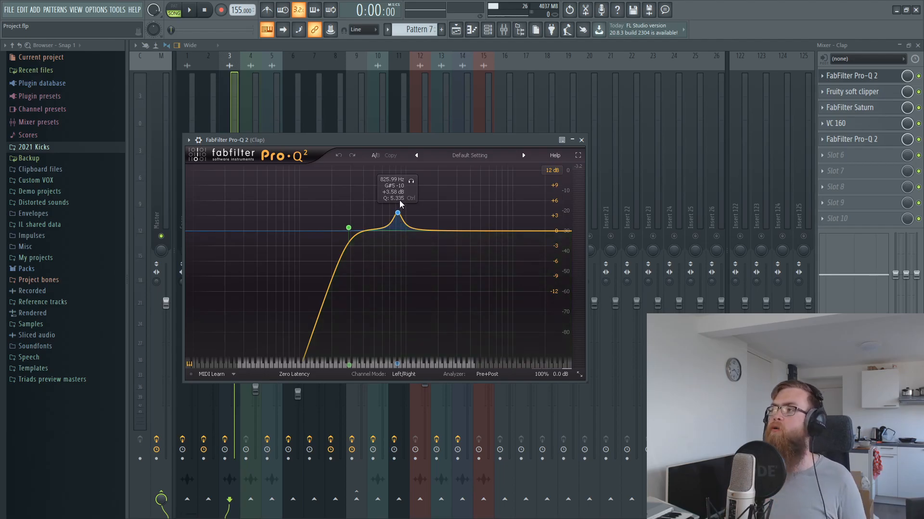
left_click(850, 107)
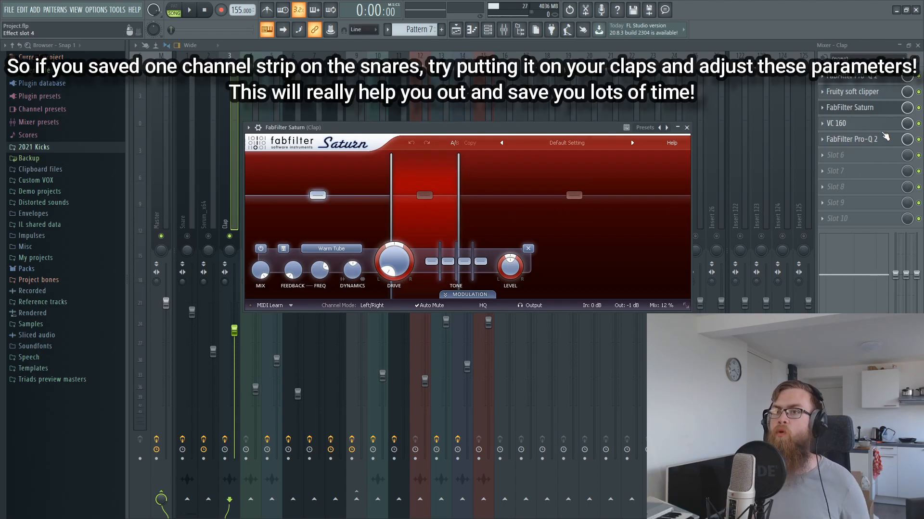
left_click(918, 123)
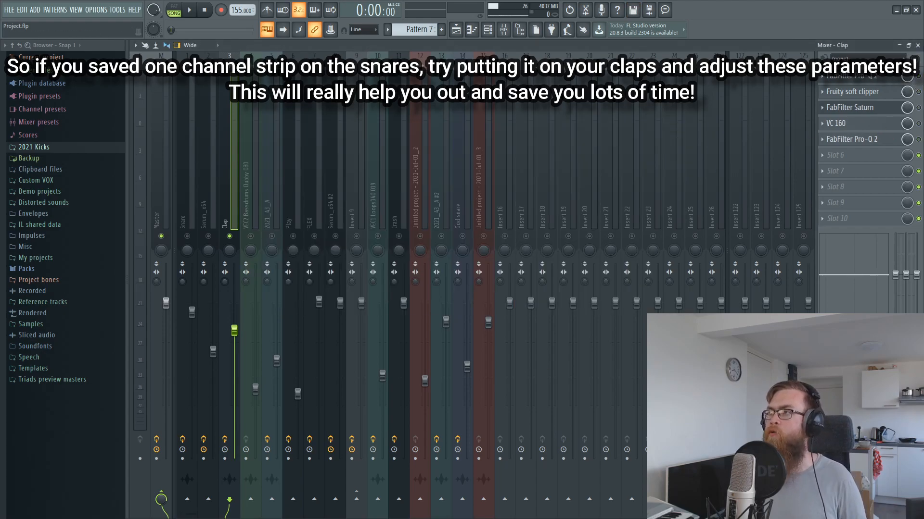
Step: Play the clap with all five of its mixer effects bypassed, then stop playback and return to the playlist
left_click(918, 45)
right_click(720, 168)
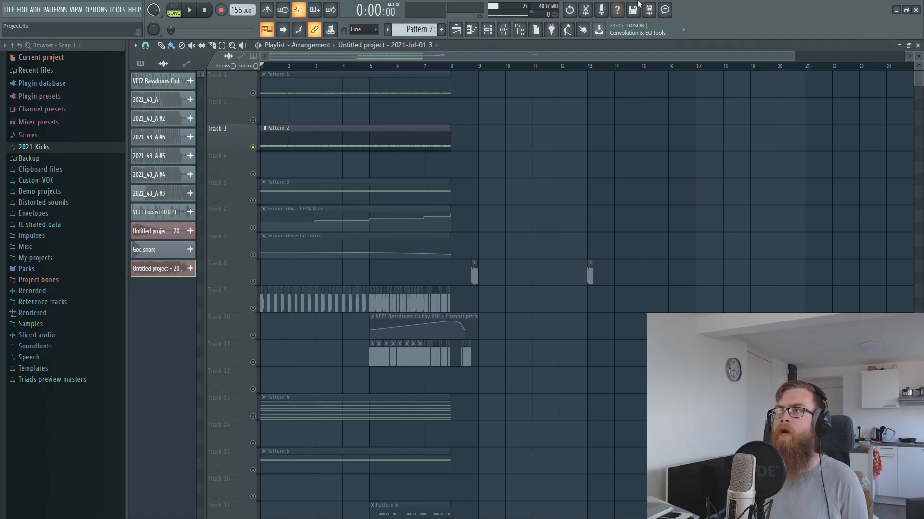
left_click(504, 29)
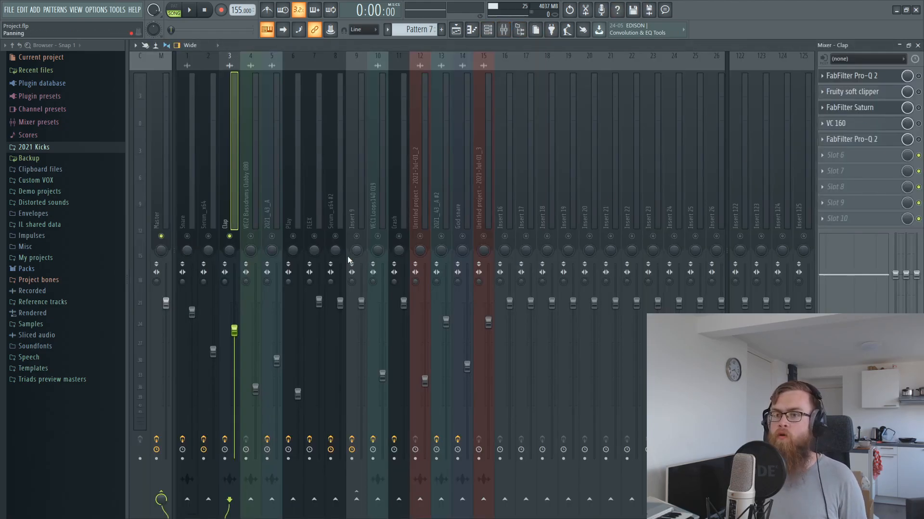
key("space")
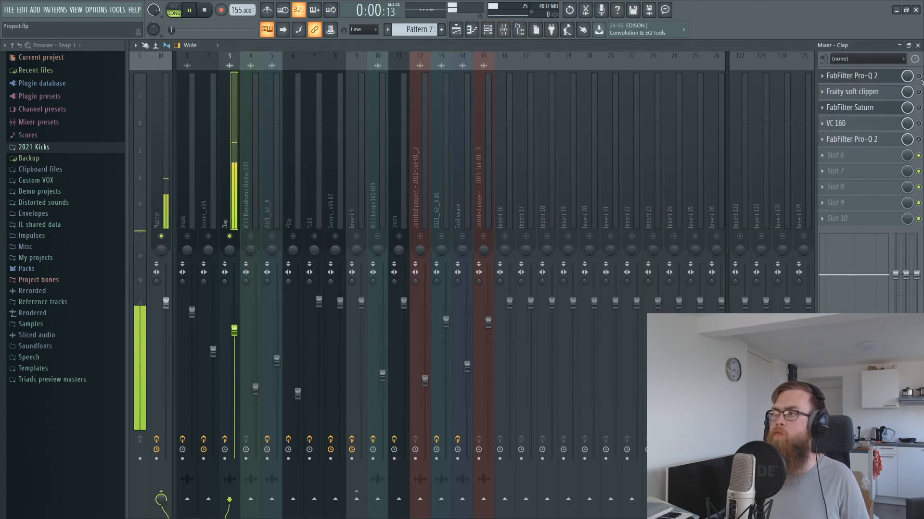
key("space")
left_click(917, 45)
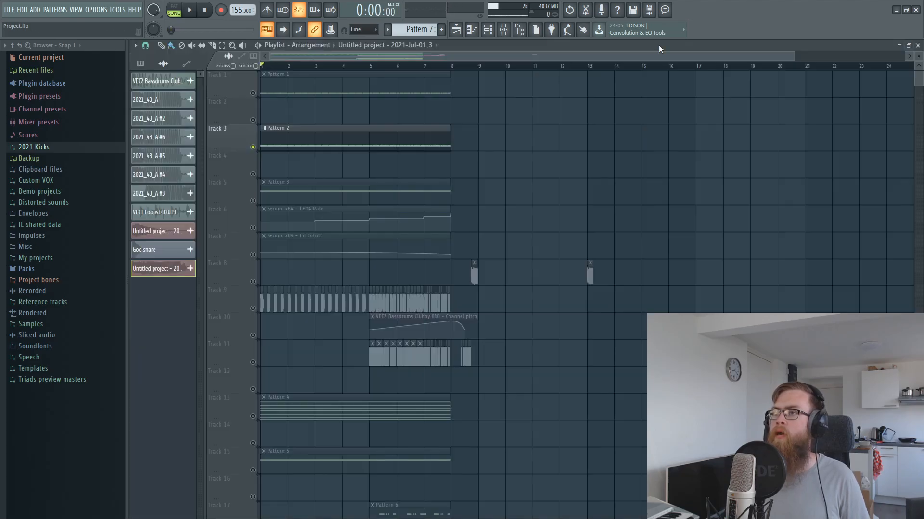
Step: Loop the first four playlist bars and enable the Clap track's first FabFilter Pro-Q 2, Fruity soft clipper, Saturn and VC 160 one by one during playback
left_click_drag(372, 68, 225, 57)
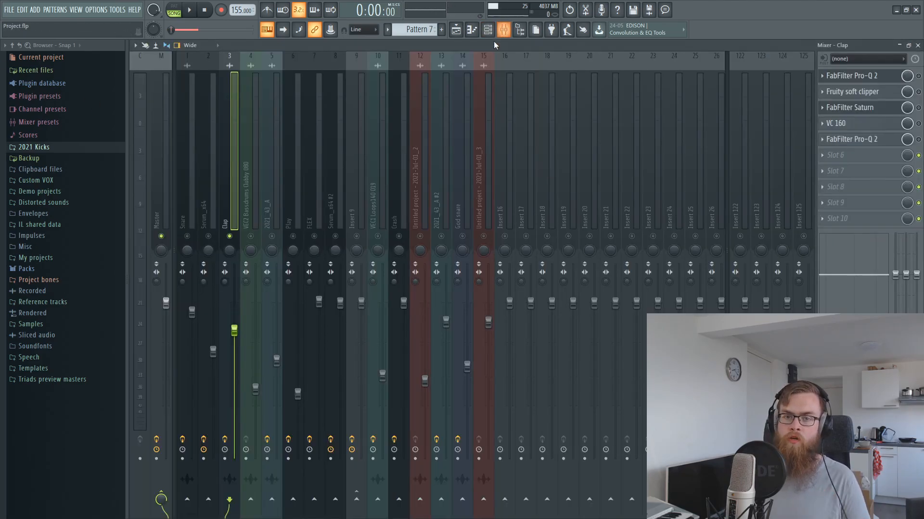
key("F9")
left_click(918, 75)
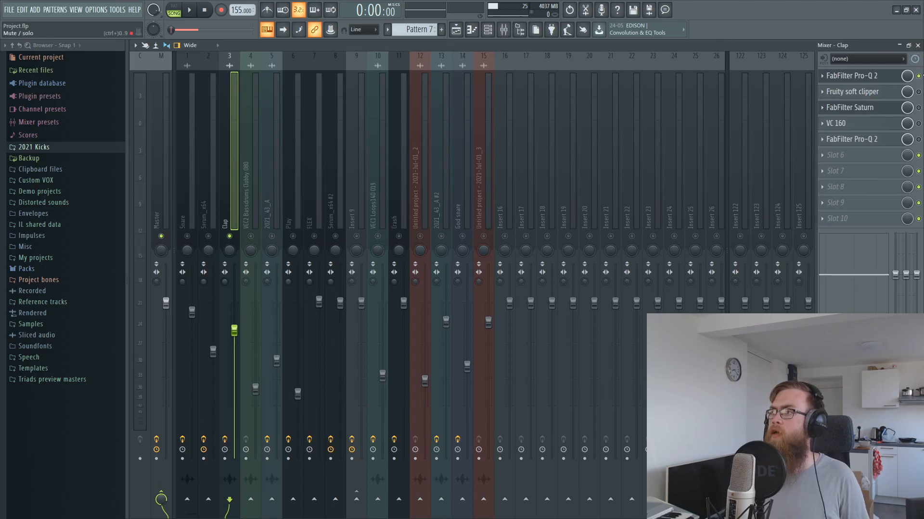
key("space")
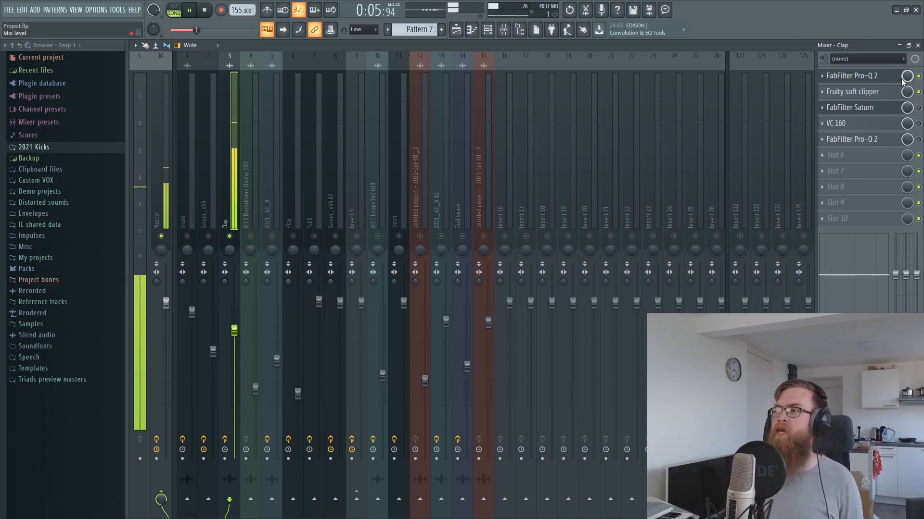
left_click(919, 108)
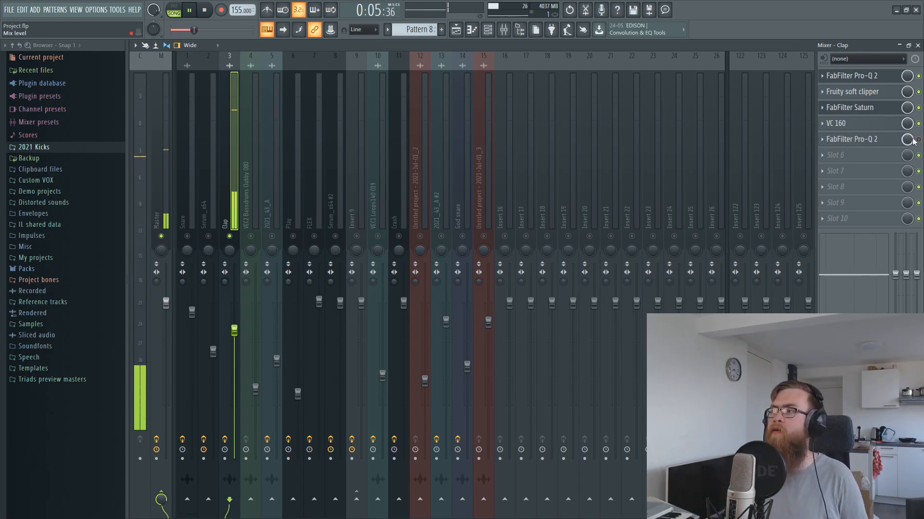
Step: Review the low cut in the Clap track's last FabFilter Pro-Q 2 and audition that effect during playback
left_click(897, 143)
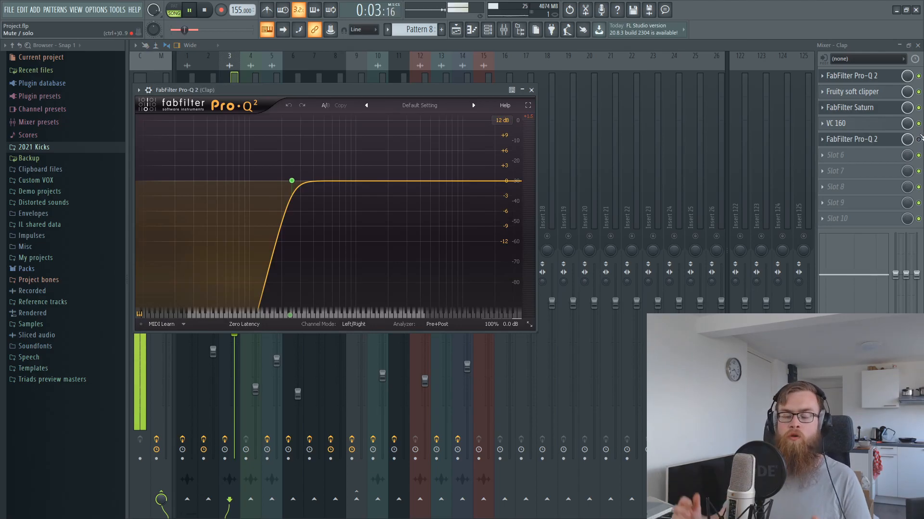
left_click(871, 139)
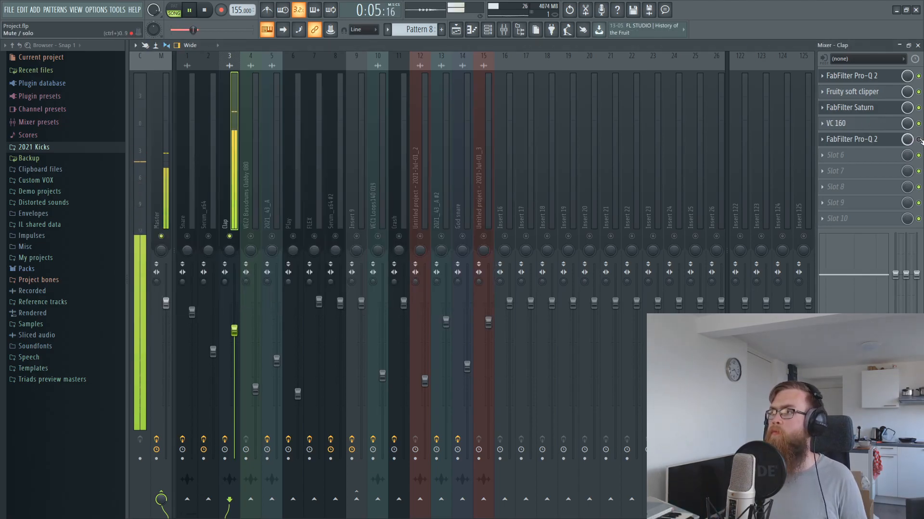
key("space")
Step: Restore all playlist tracks, loop bars 1 through 8, and play the processed snare and clap with the Snare mixer track selected
key("F5")
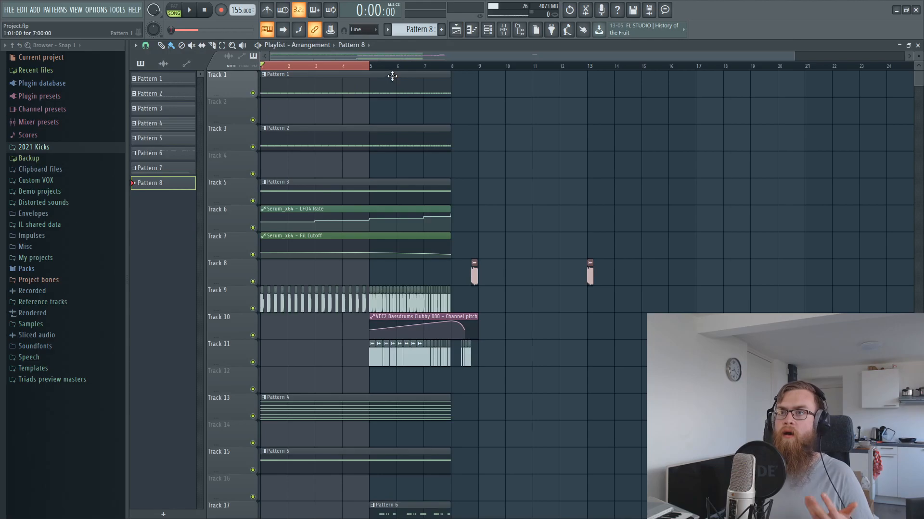
left_click(503, 29)
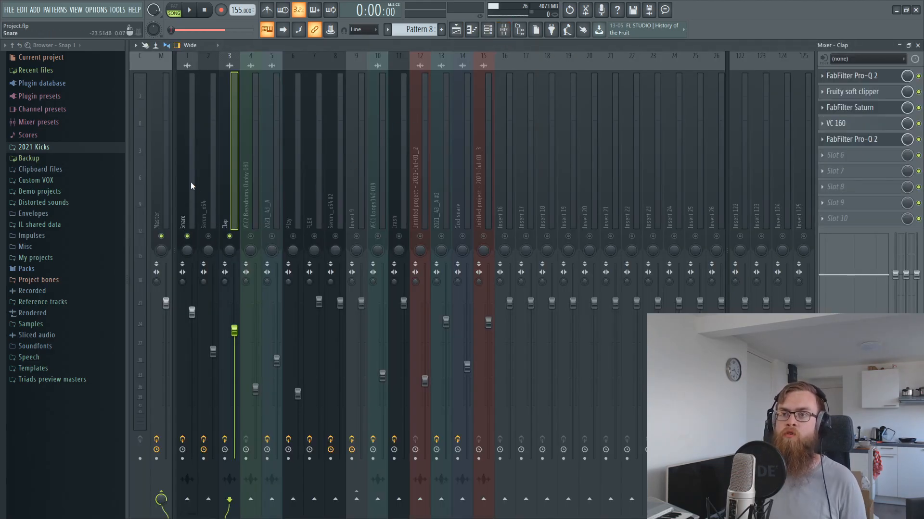
left_click(182, 217)
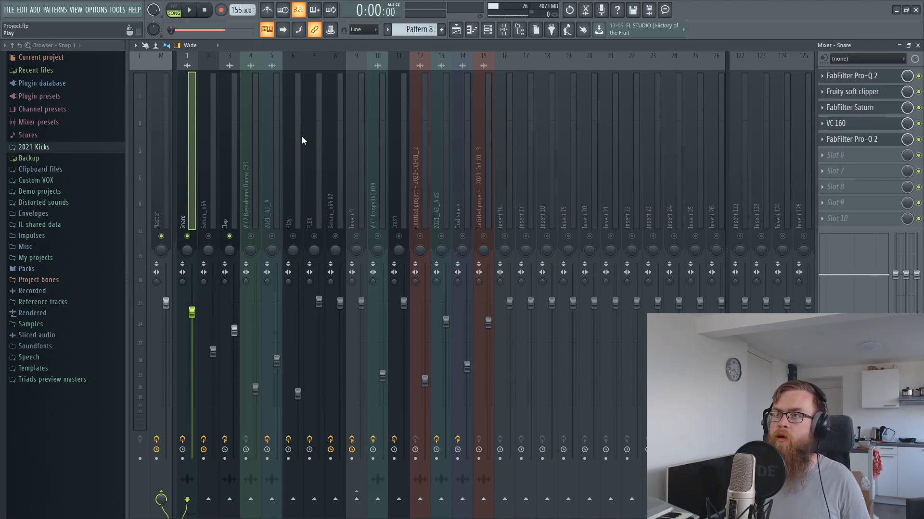
key("space")
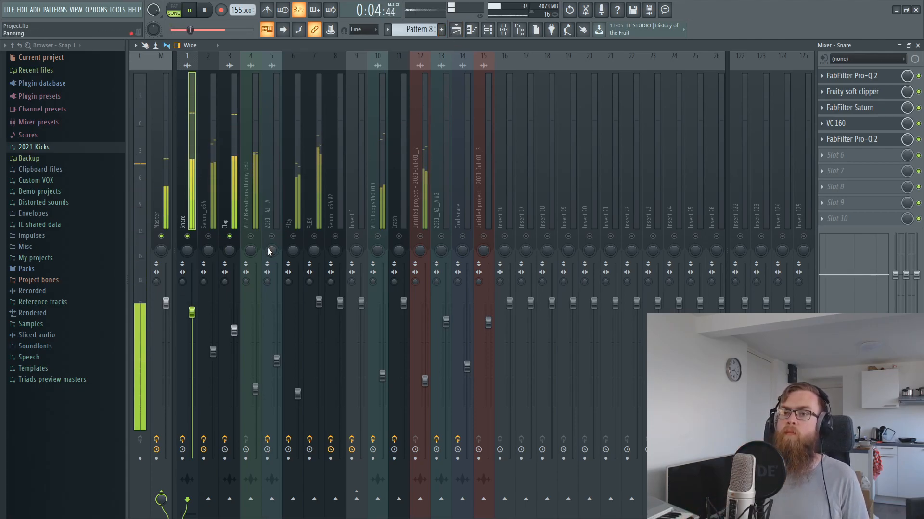
key("space")
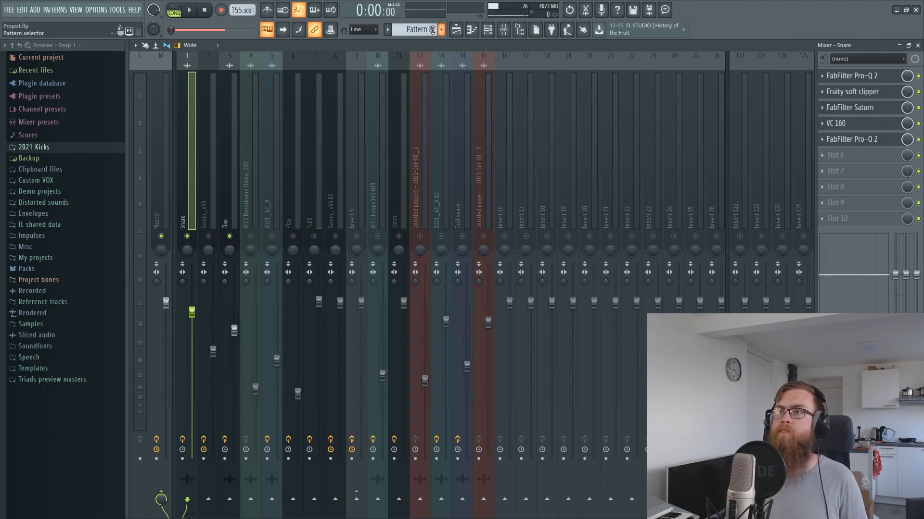
Step: Solo and select the Serum_x64 mixer track, and review the synth's oscillator and effects settings
right_click(208, 236)
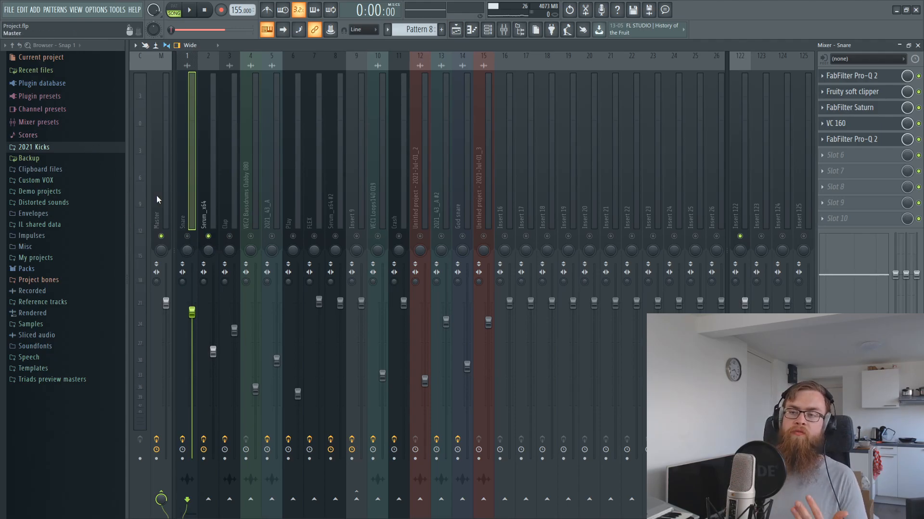
left_click(203, 162)
left_click(918, 45)
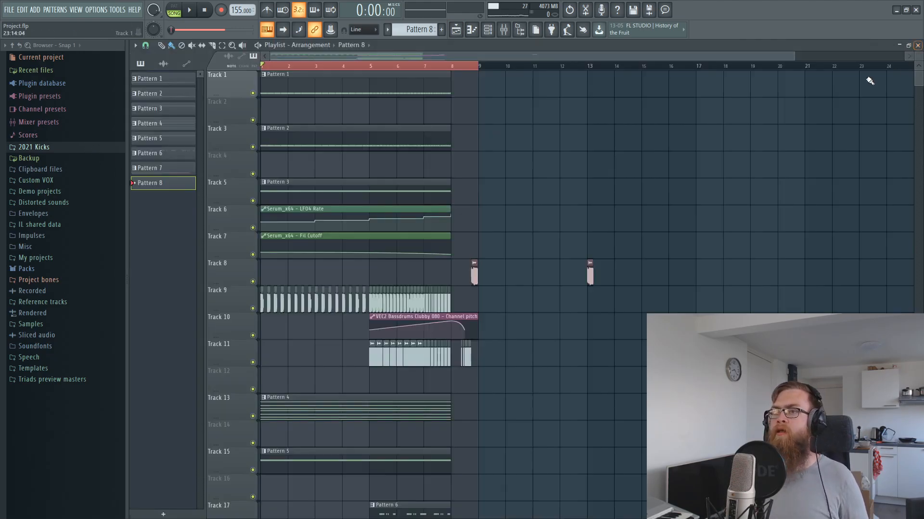
left_click(487, 30)
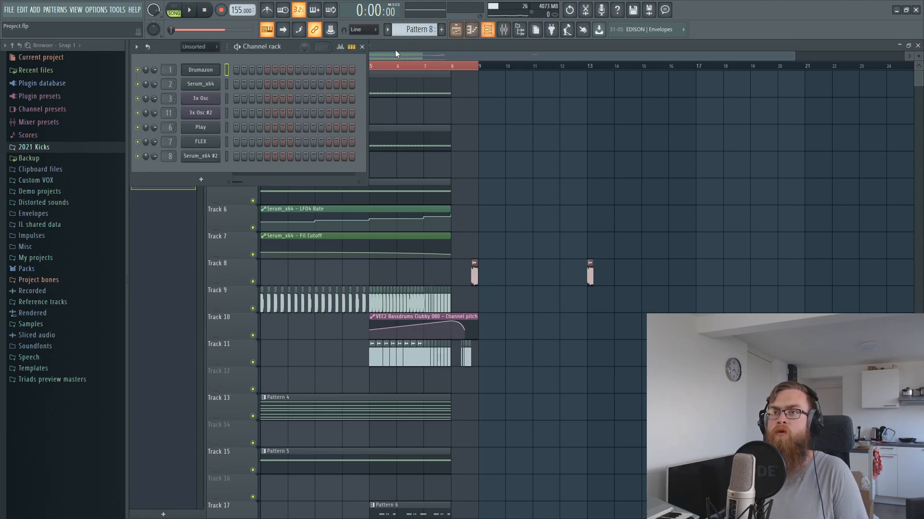
left_click(199, 86)
left_click_drag(482, 104, 454, 73)
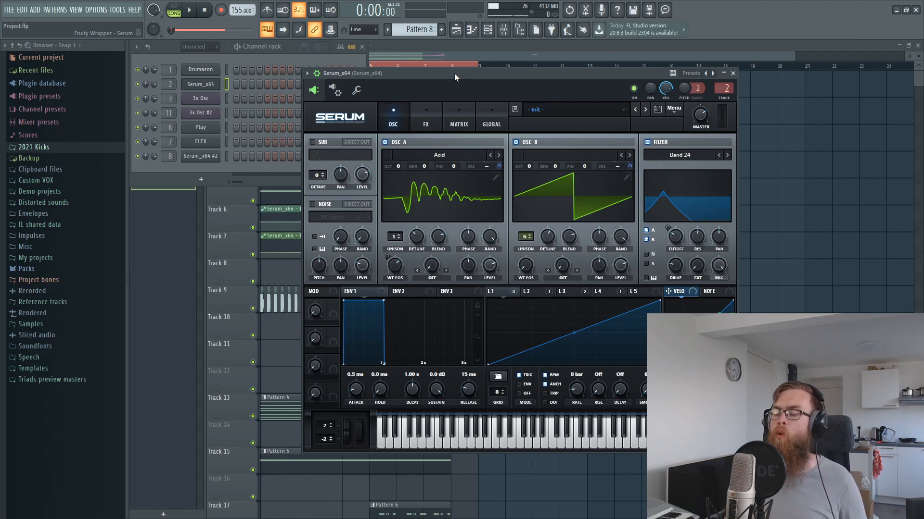
left_click(428, 122)
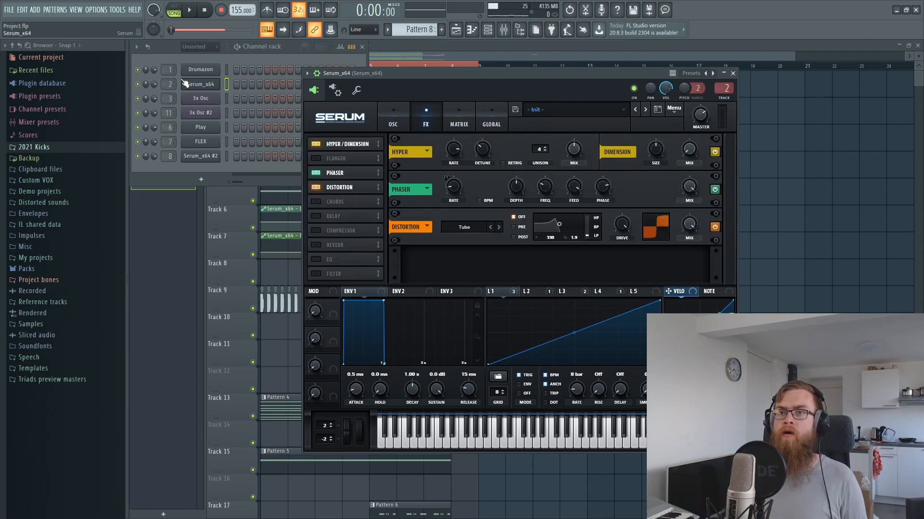
left_click(454, 50)
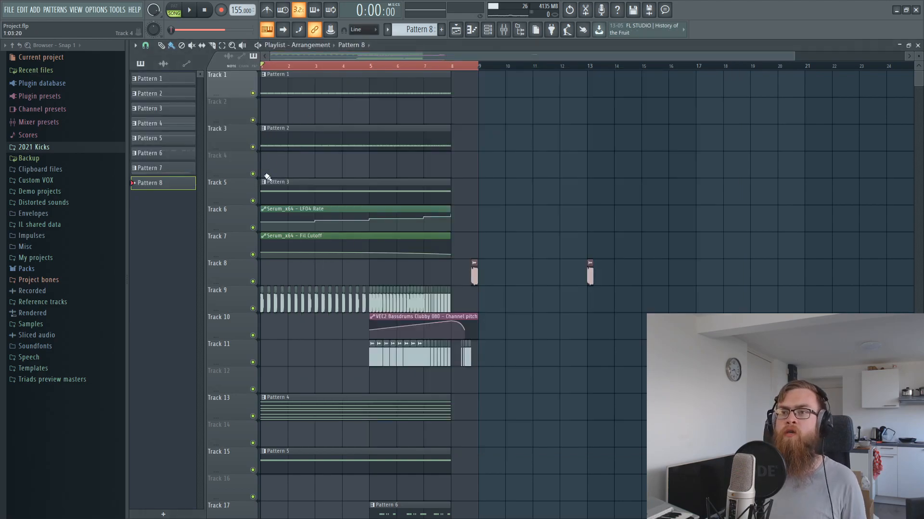
Step: Solo Track 5 together with automation Tracks 6 and 7 in the playlist, and play the Serum sound
right_click(253, 201)
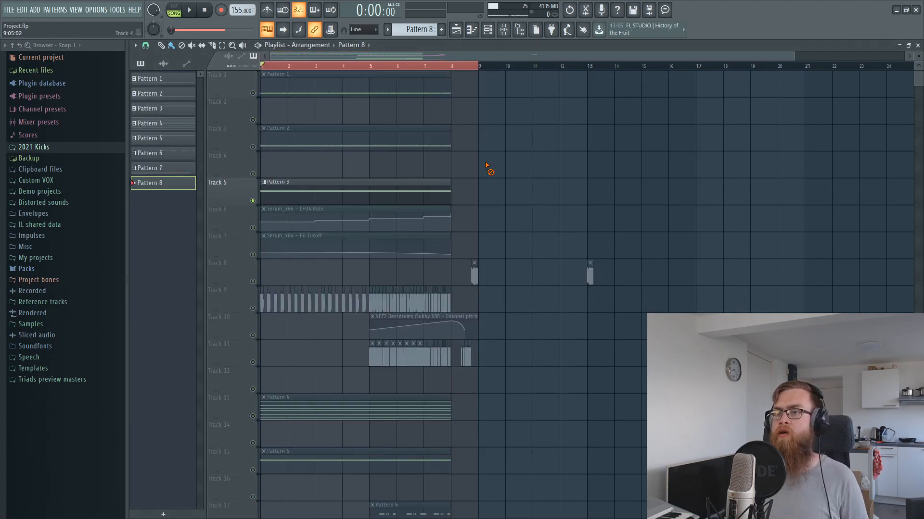
left_click(253, 228)
left_click(252, 254)
left_click(510, 33)
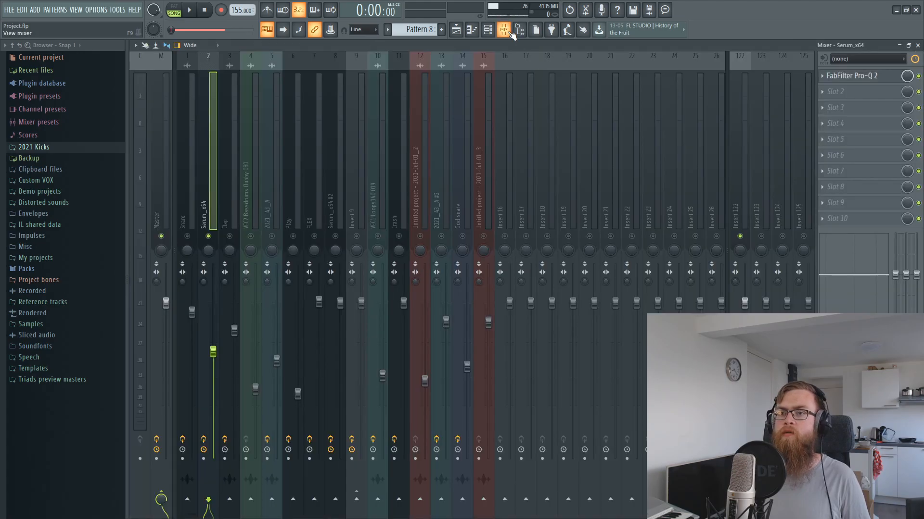
key("space")
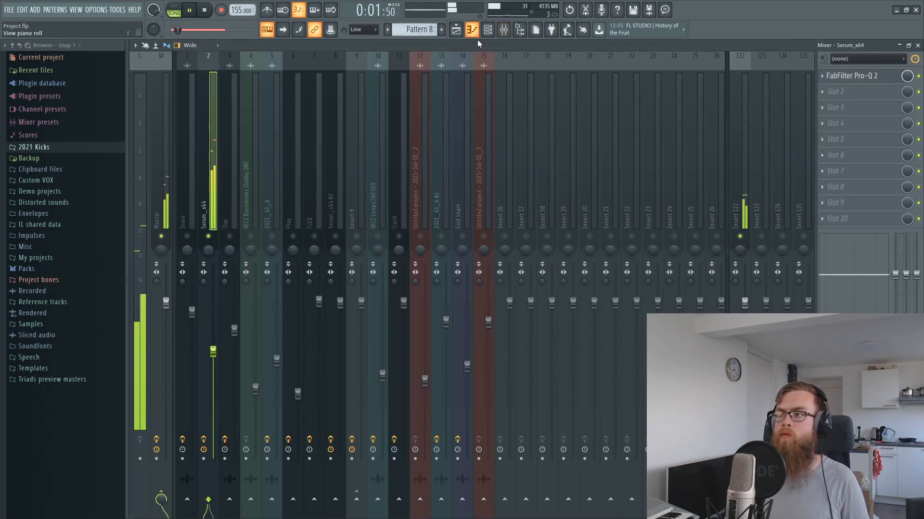
left_click(455, 30)
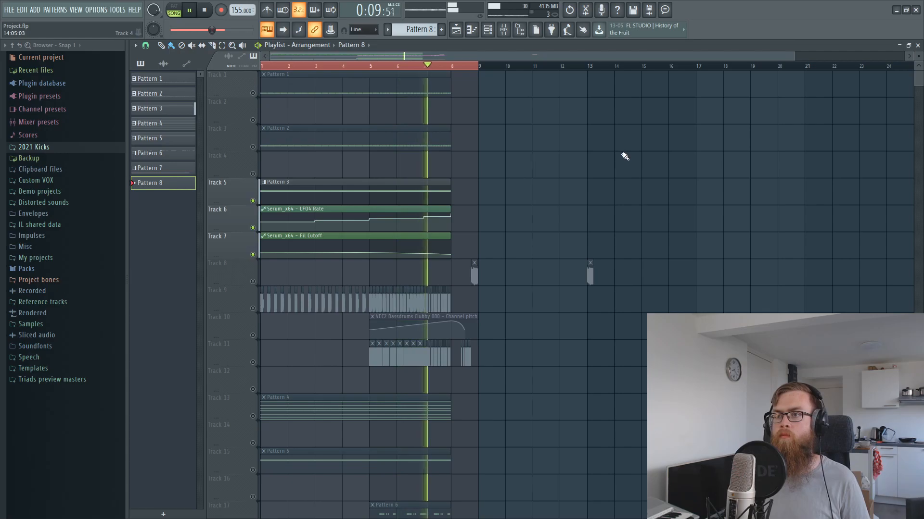
key("space")
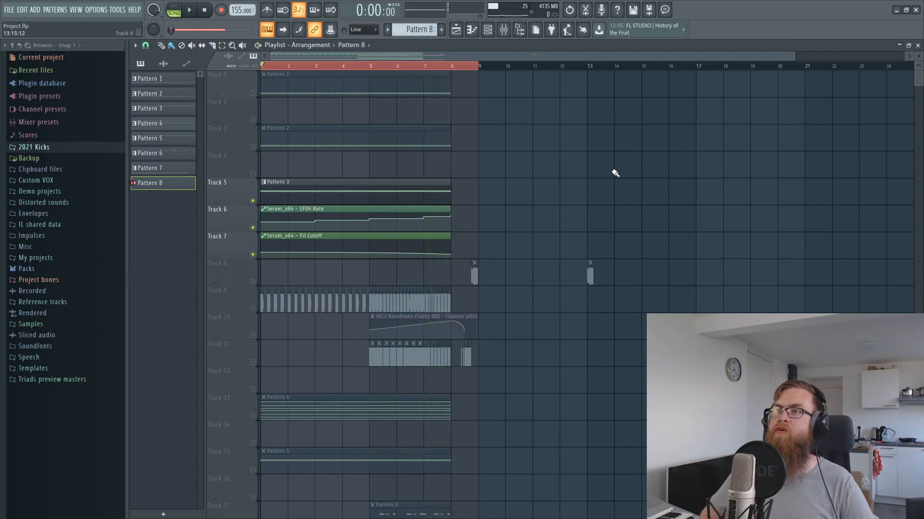
Step: In Serum's modulation matrix, try 12 semitones for the LFO 1 amount on A CoarsePit, and set it to 24
left_click(493, 31)
left_click(201, 84)
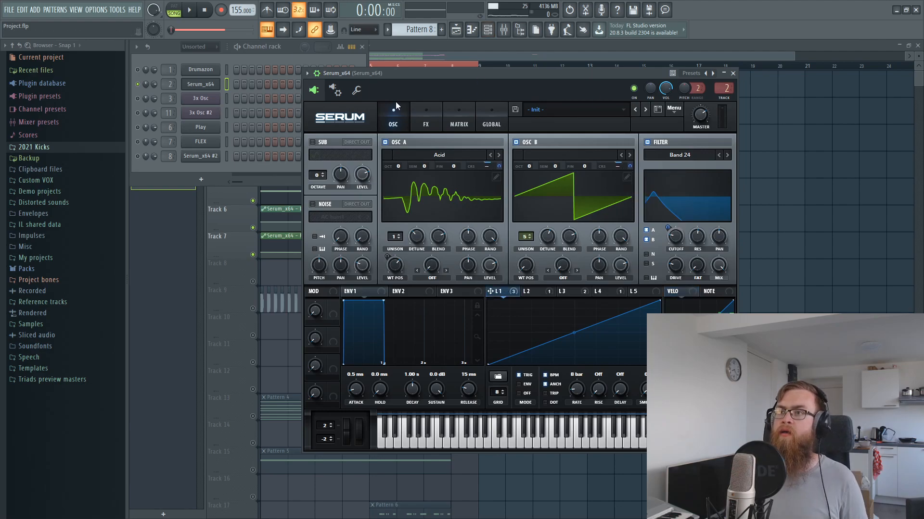
left_click(425, 123)
left_click(469, 124)
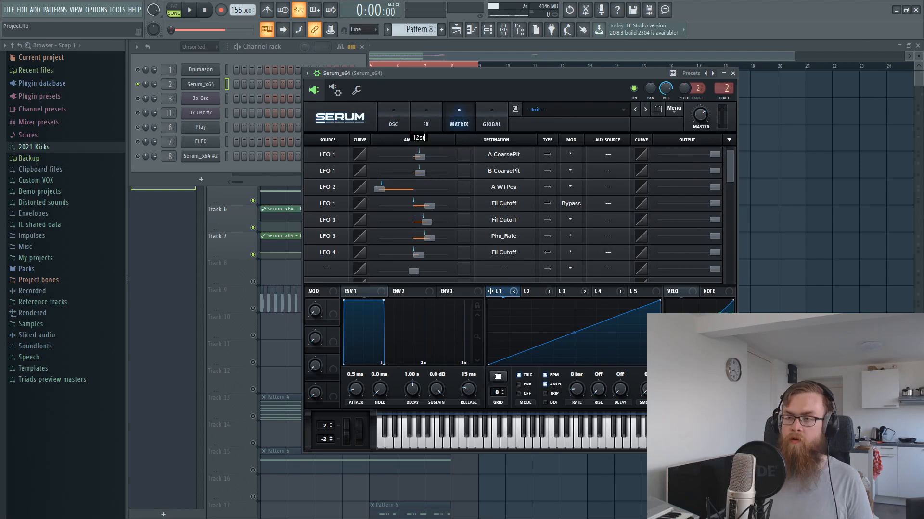
key("Return")
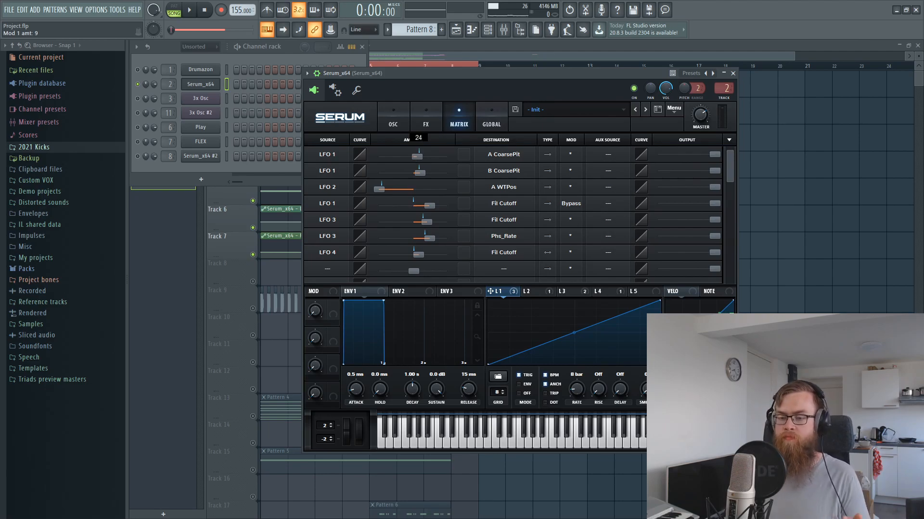
key("Return")
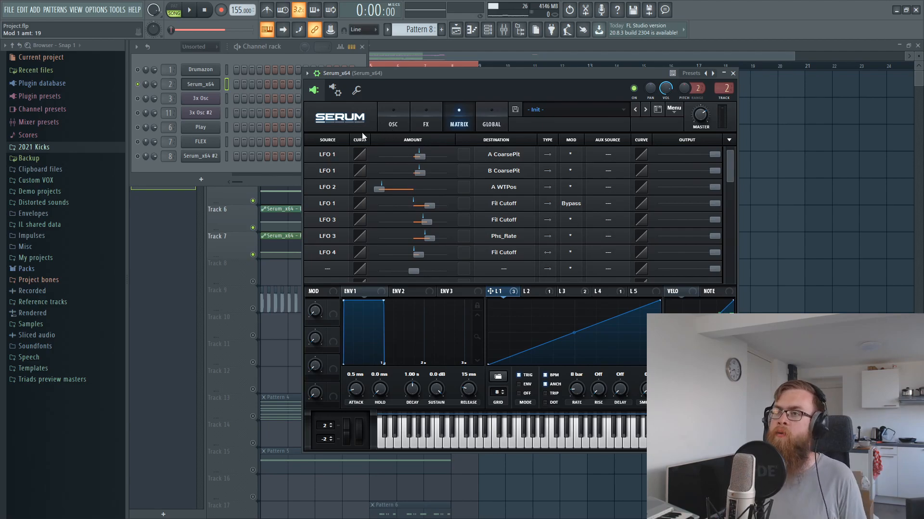
Step: Turn off Serum's Distortion, Phaser and Hyper/Dimension effects
left_click(392, 125)
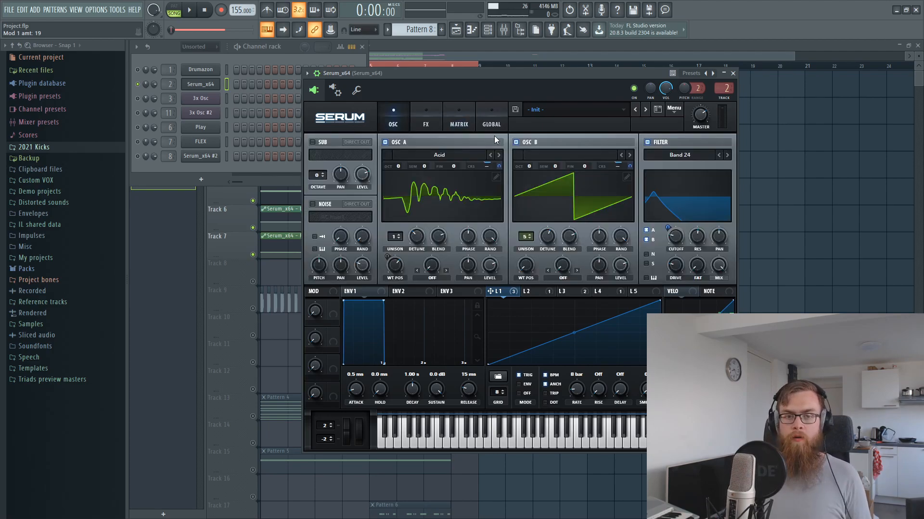
left_click(420, 124)
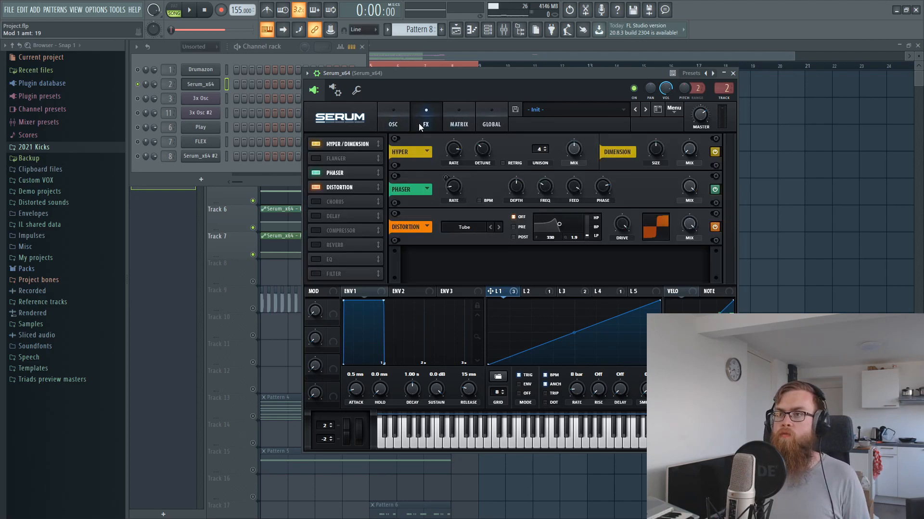
left_click(315, 187)
left_click(315, 173)
left_click(315, 144)
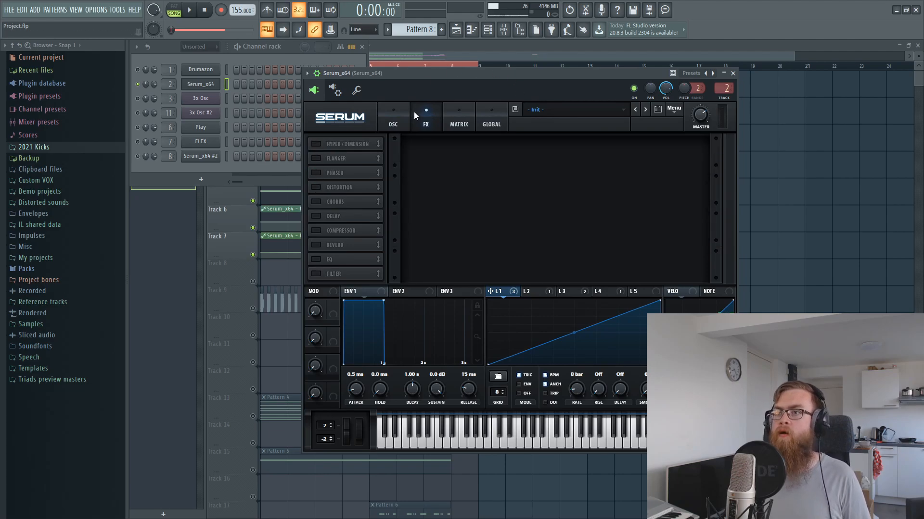
Step: Try switching off Serum's filter, and remove oscillators A and B from its routing
left_click(392, 125)
left_click(647, 142)
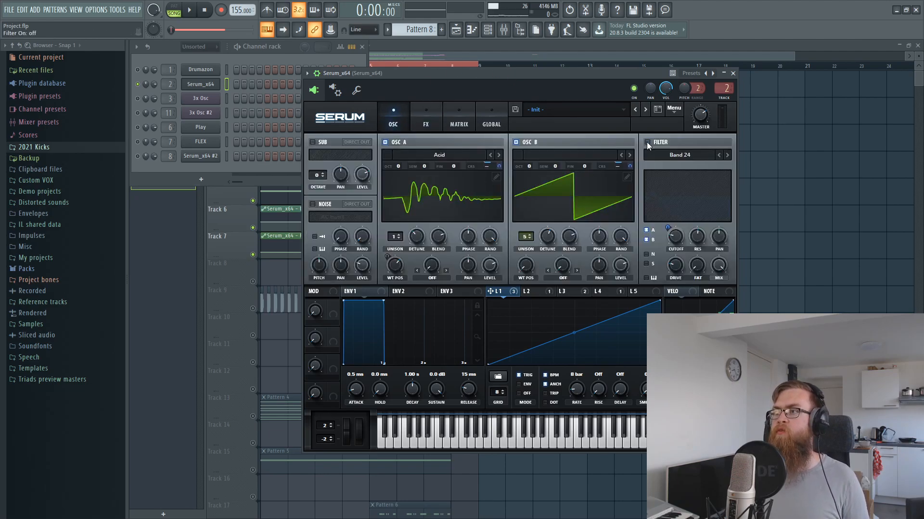
left_click(646, 230)
left_click(646, 239)
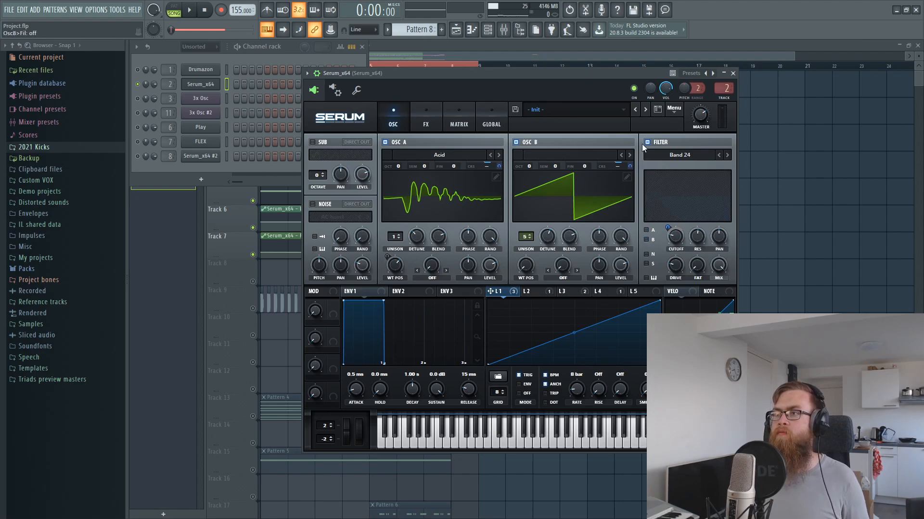
Step: Turn off Serum's oscillator B and play Pattern 3 in pattern mode to hear oscillator A alone
left_click(516, 142)
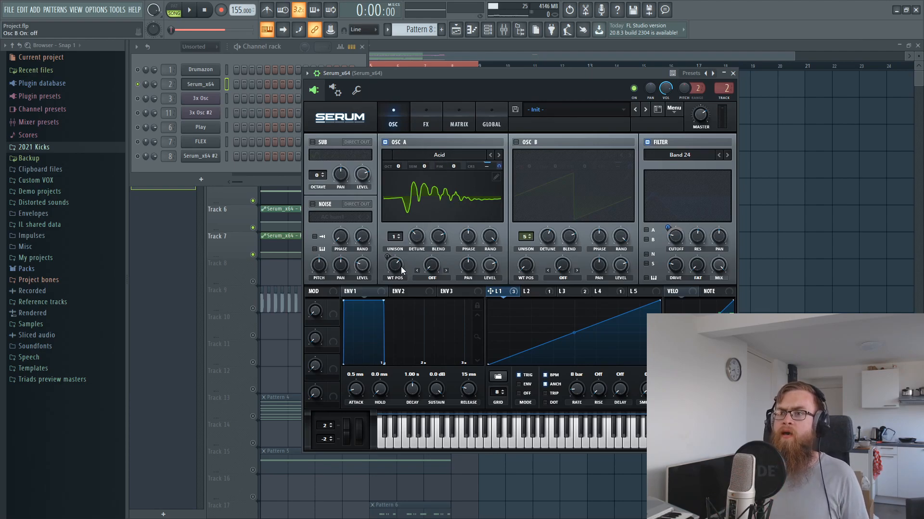
mouse_move(398, 272)
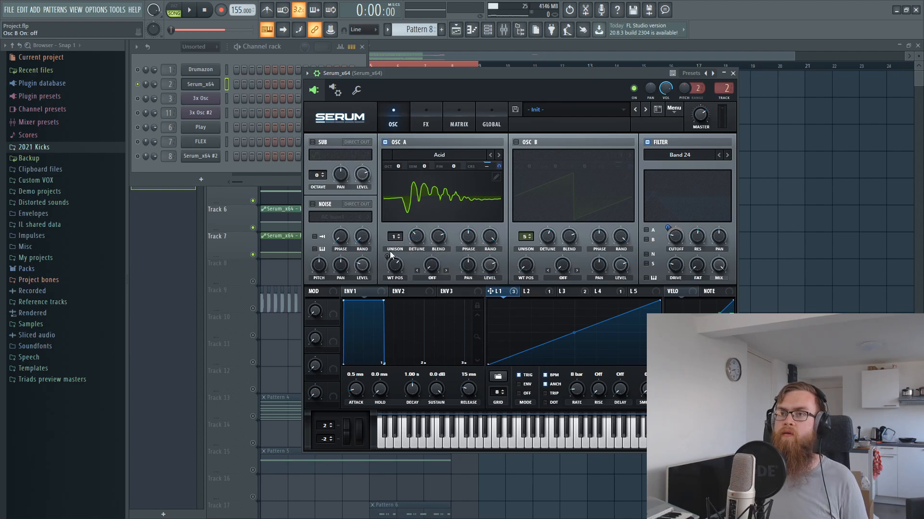
left_click(407, 61)
key("space")
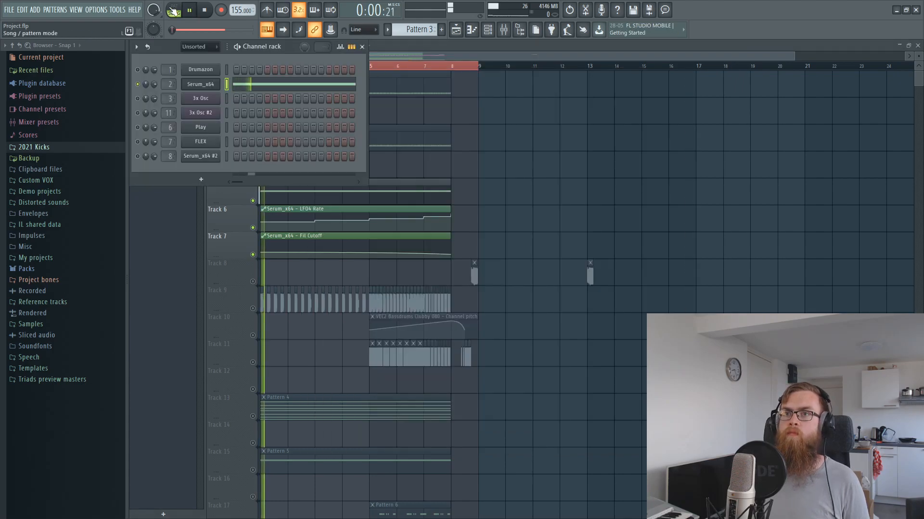
left_click(173, 10)
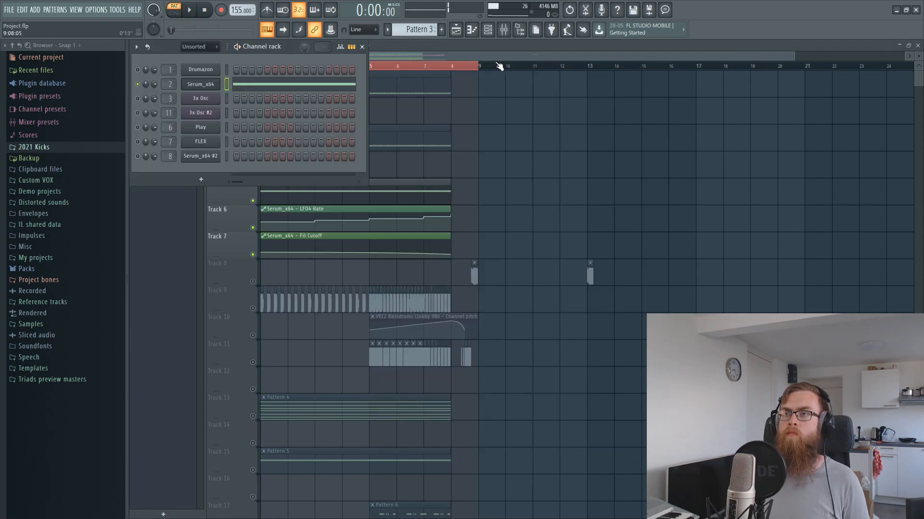
left_click(492, 31)
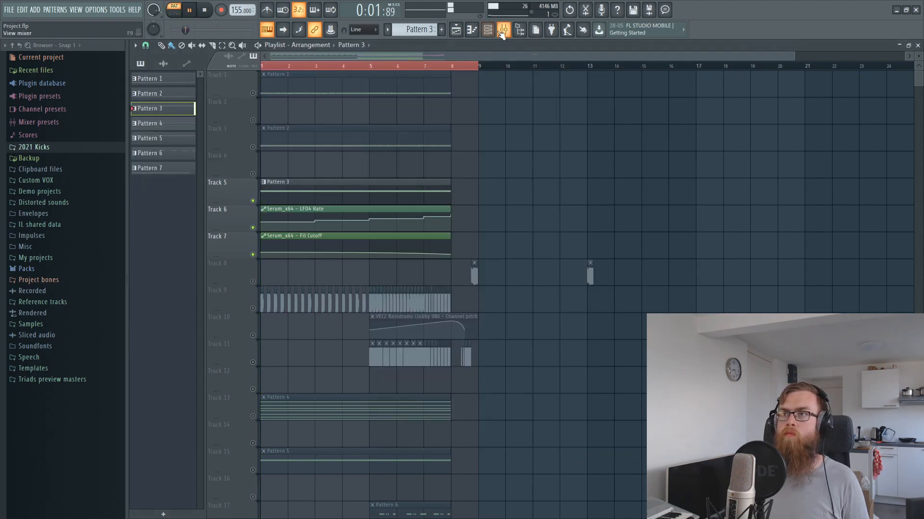
left_click(491, 30)
left_click(198, 85)
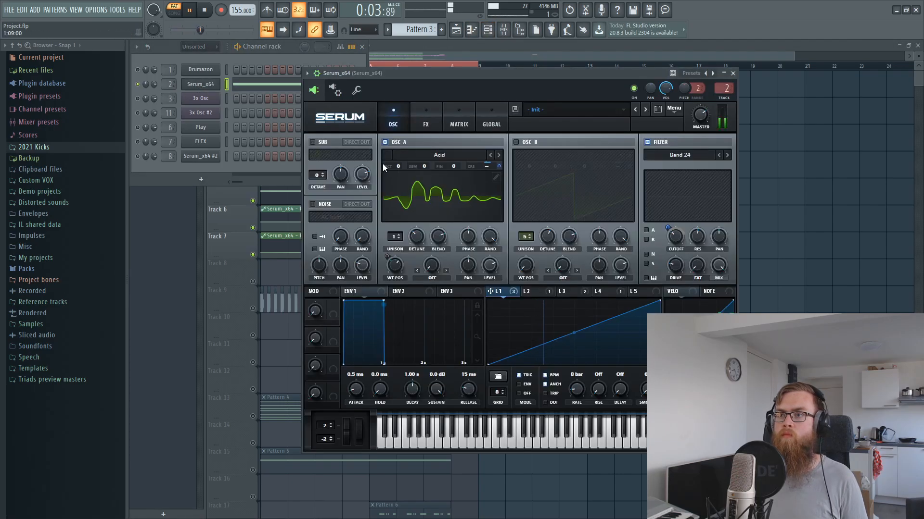
Step: Set oscillator A's wavetable position to 134 and show LFO 2, which modulates it
left_click_drag(402, 290, 402, 278)
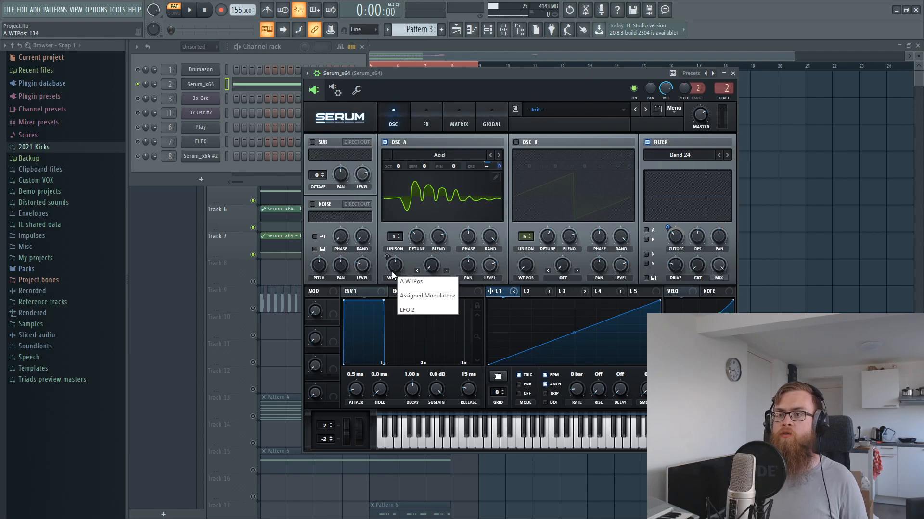
mouse_move(394, 266)
left_mouse_down()
mouse_move(395, 281)
mouse_move(401, 265)
left_mouse_up()
key("space")
key("space")
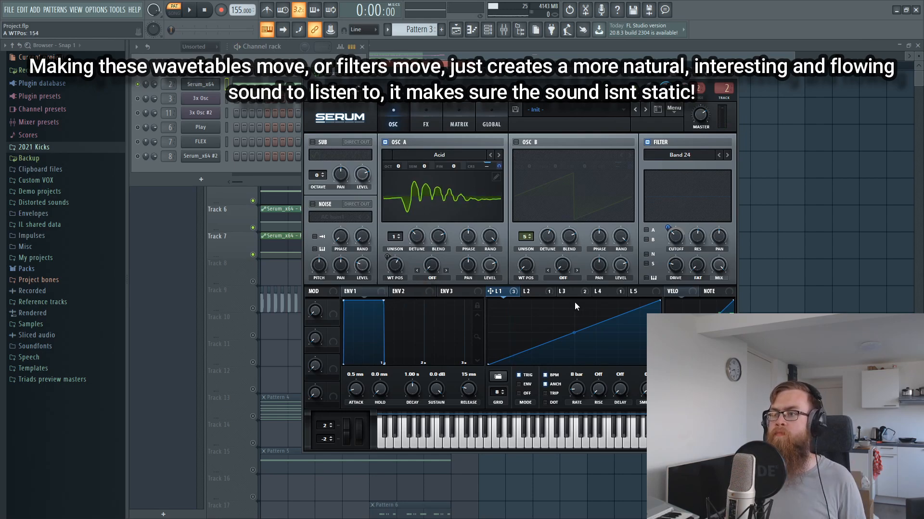
left_click(531, 290)
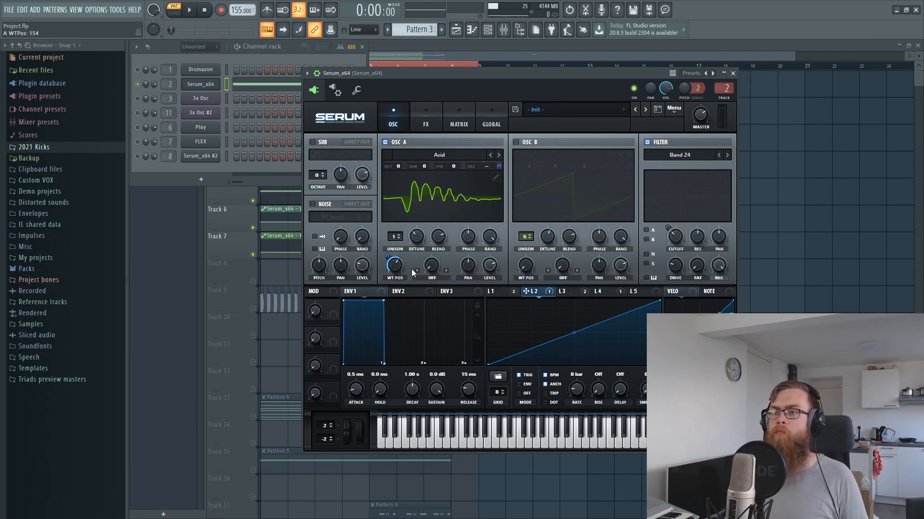
Step: Turn Serum's oscillator B back on and play both oscillators together
left_click(516, 142)
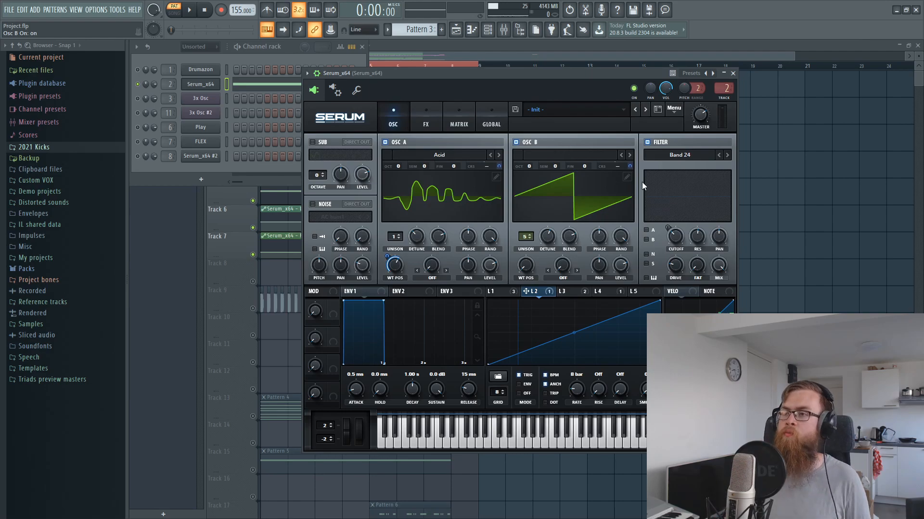
key("space")
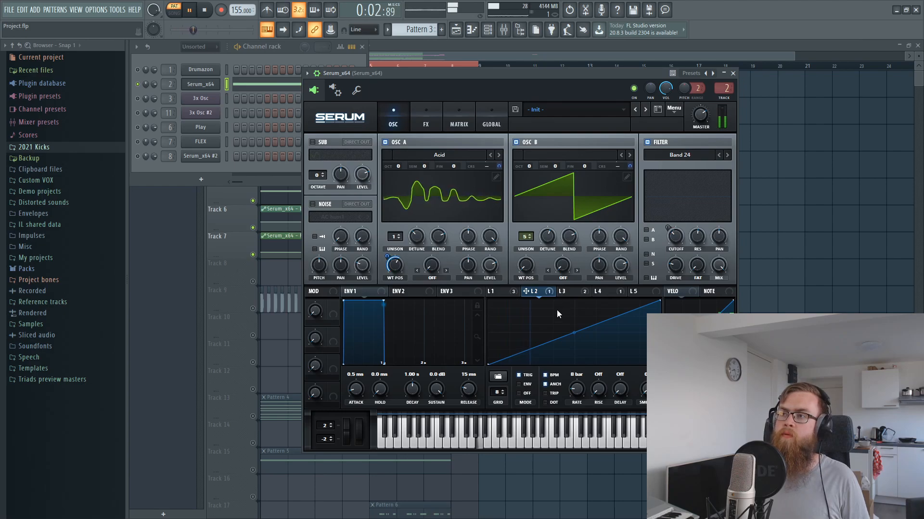
key("space")
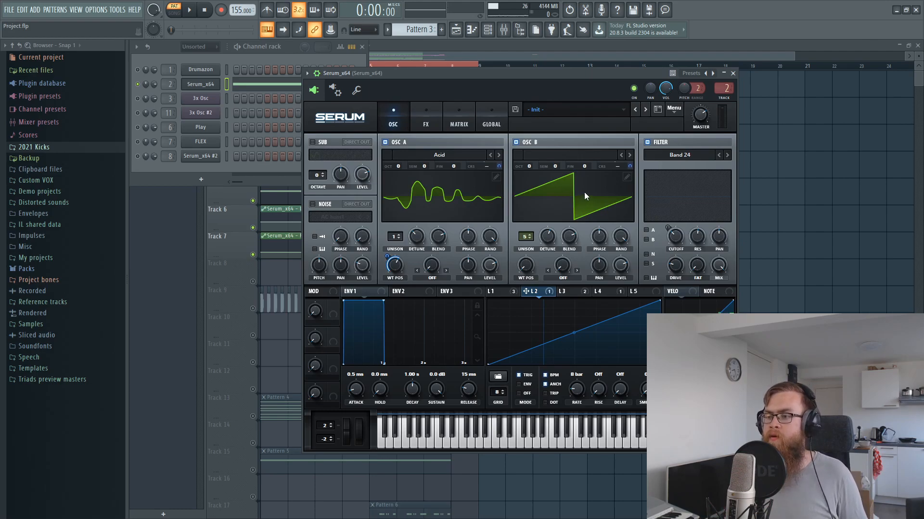
Step: Route oscillators A and B through Serum's Band 24 filter and play the filtered sound
left_click(647, 230)
left_click(647, 240)
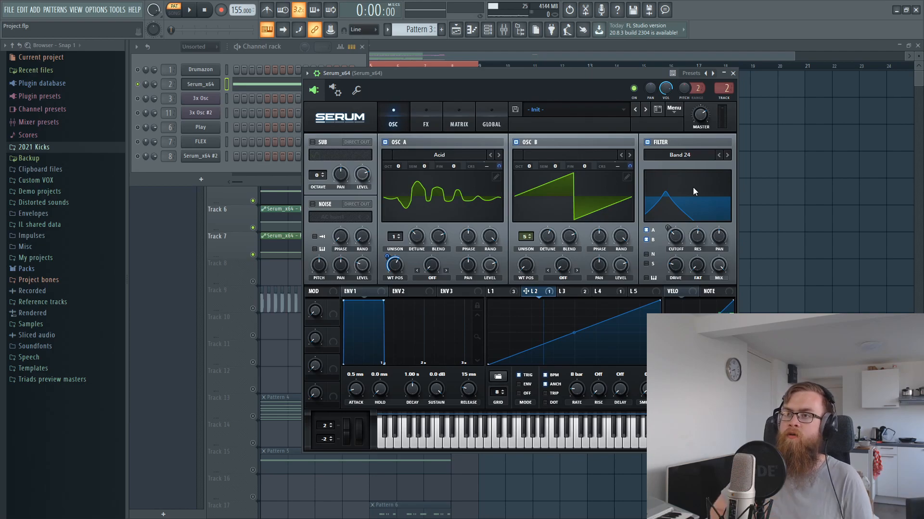
left_click(415, 128)
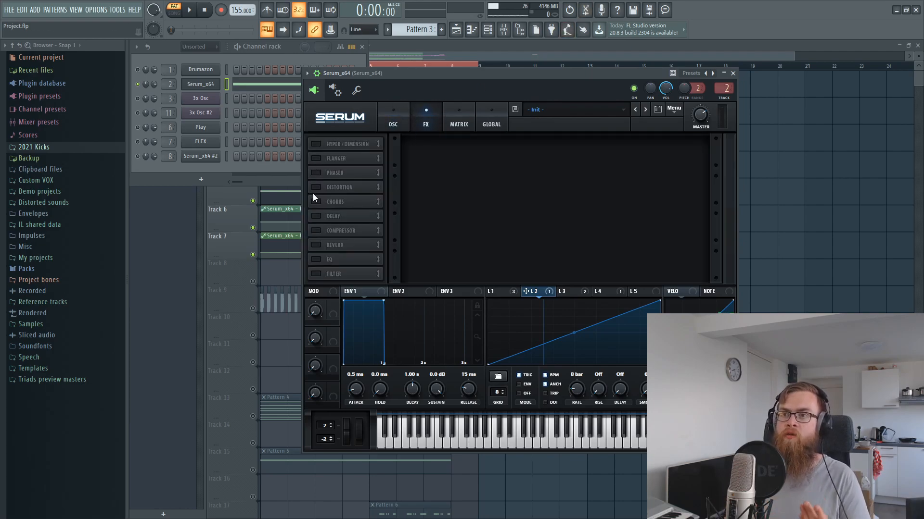
left_click(385, 124)
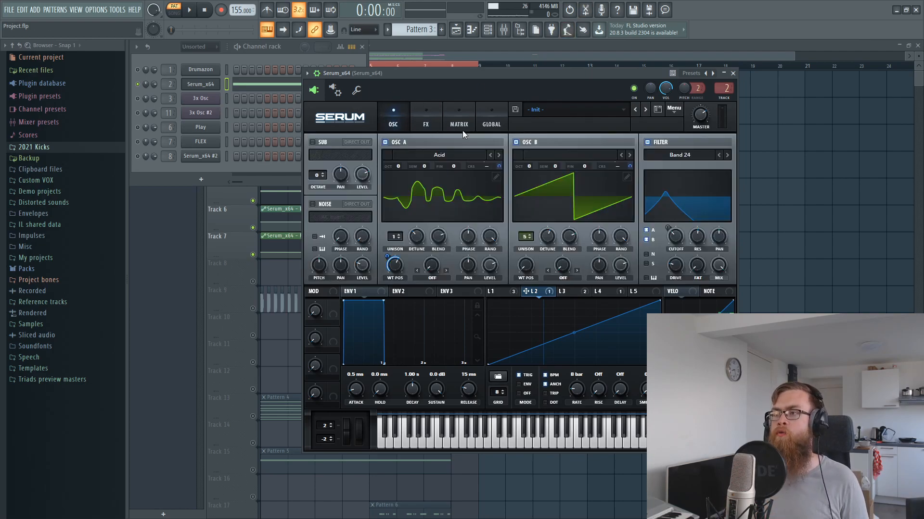
key("space")
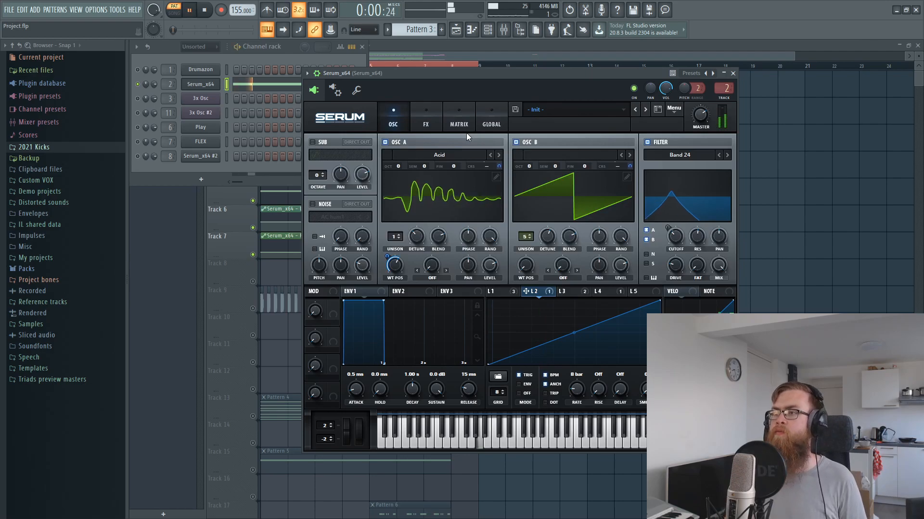
key("space")
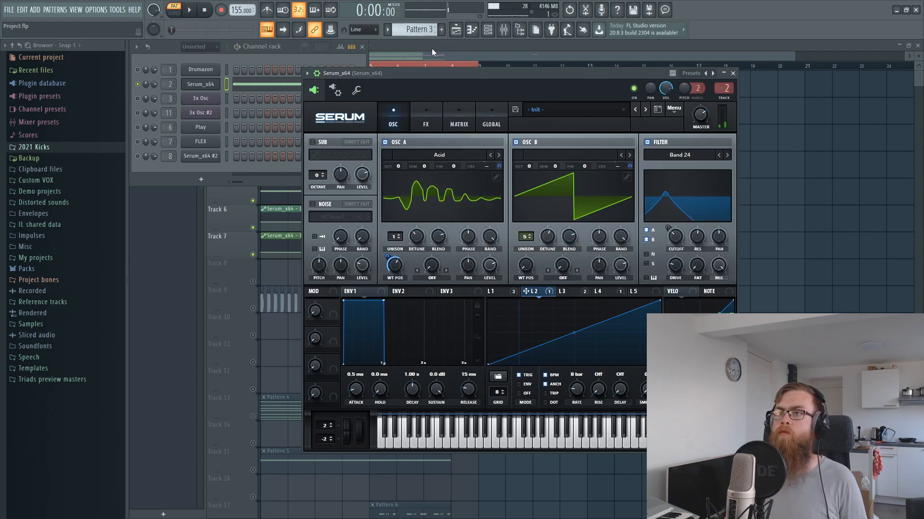
Step: Mute the LFO4 Rate automation on Track 6 in the playlist and reopen Serum
left_click(431, 46)
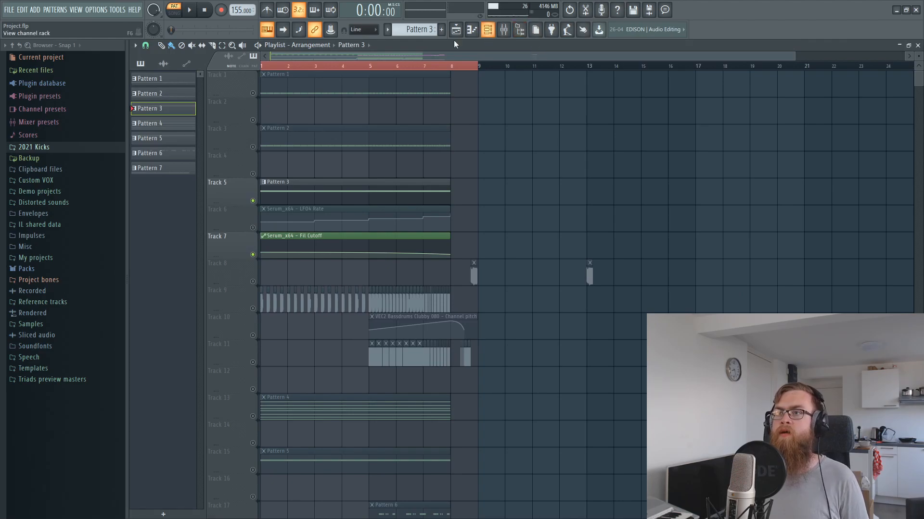
left_click(487, 30)
left_click(200, 84)
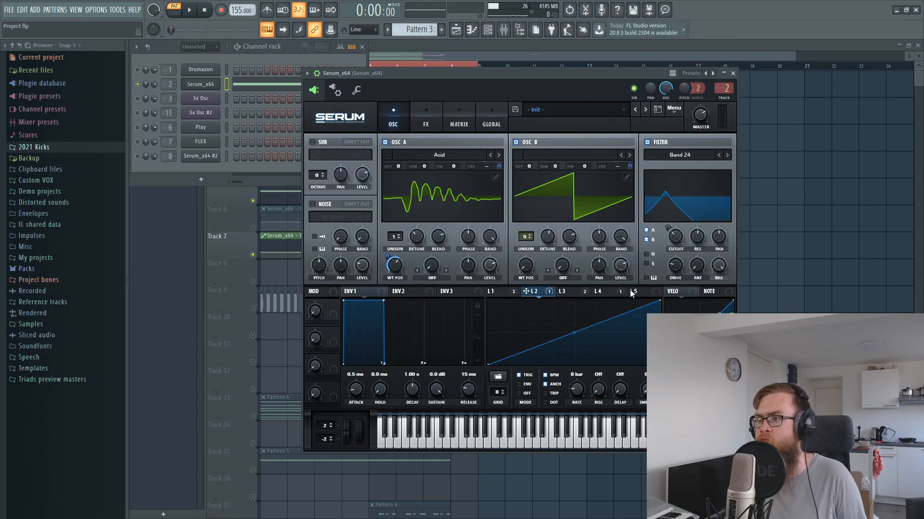
Step: Bypass all of LFO 4's modulation in Serum and play the sound
left_click(615, 291)
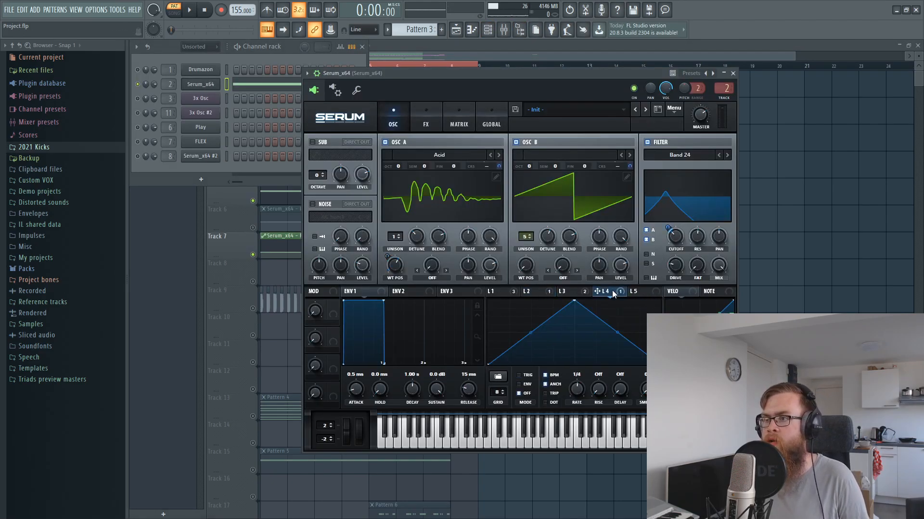
right_click(613, 292)
right_click(615, 323)
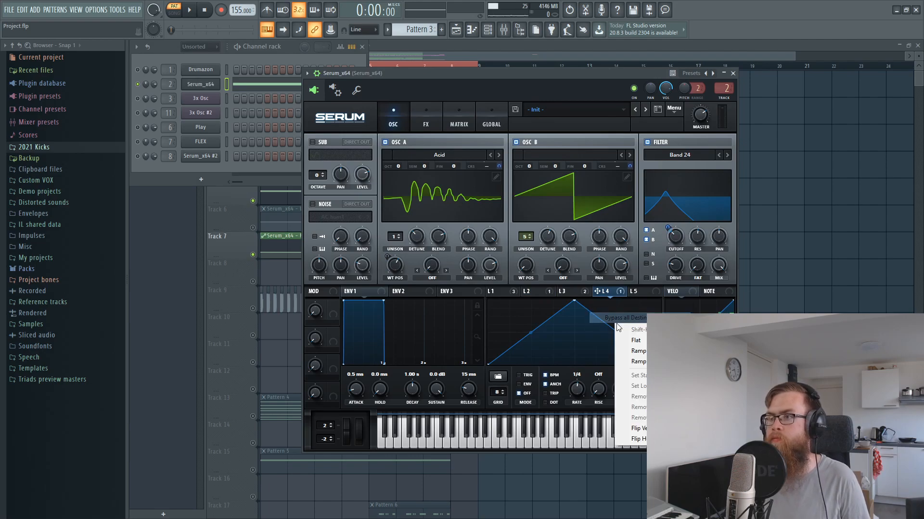
left_click(531, 73)
key("space")
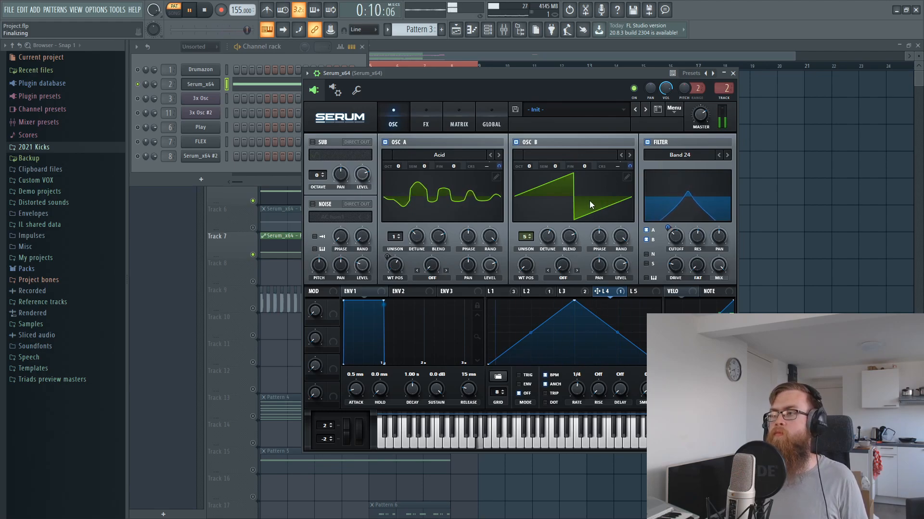
key("space")
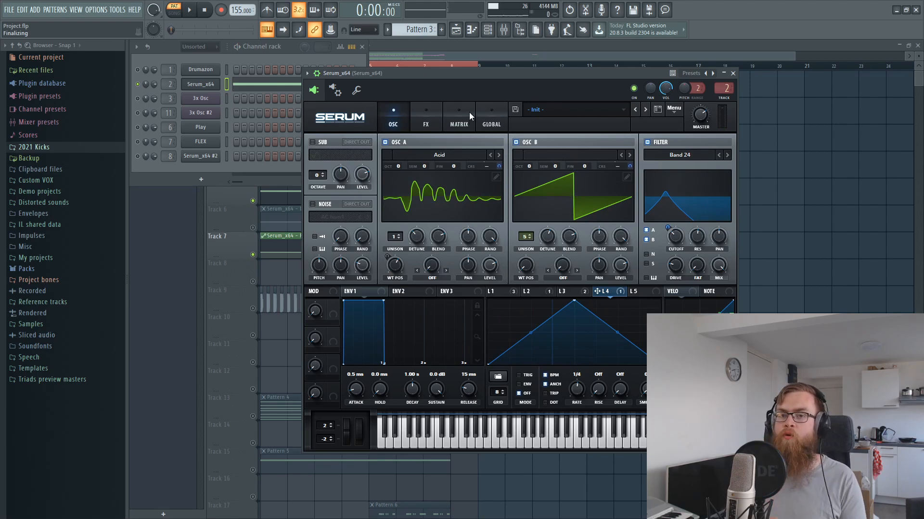
Step: Turn on Serum's Distortion effect and play the distorted sound
left_click(428, 120)
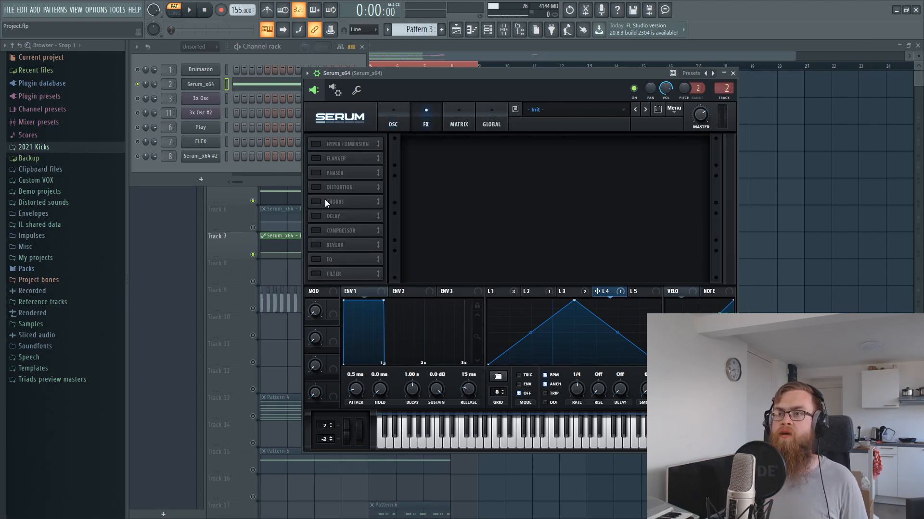
left_click(317, 188)
left_click(392, 116)
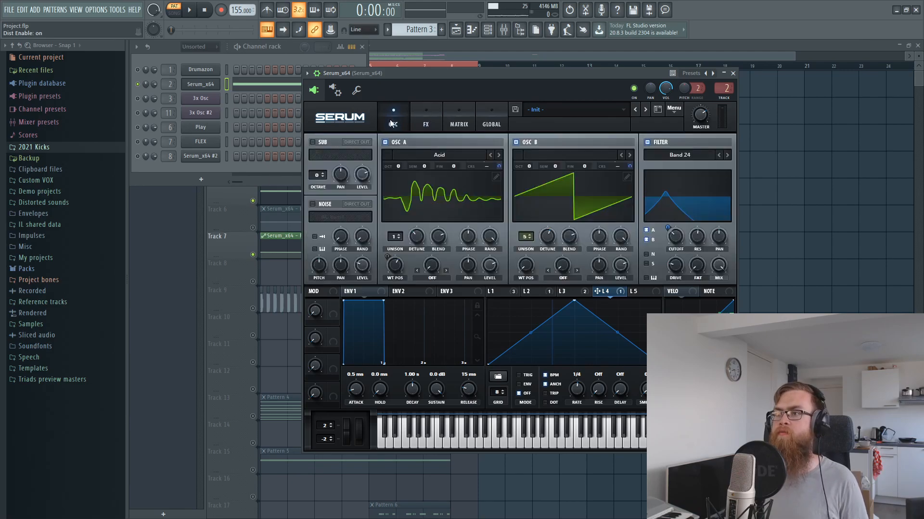
key("space")
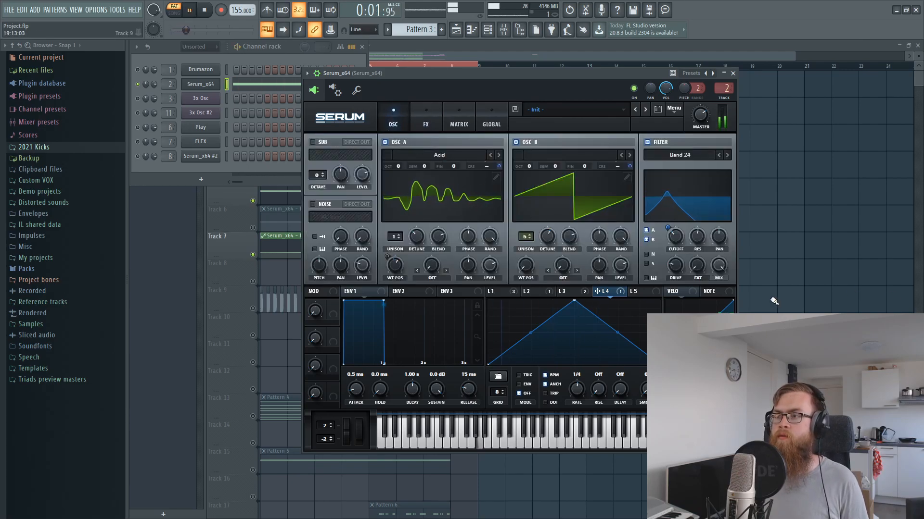
key("space")
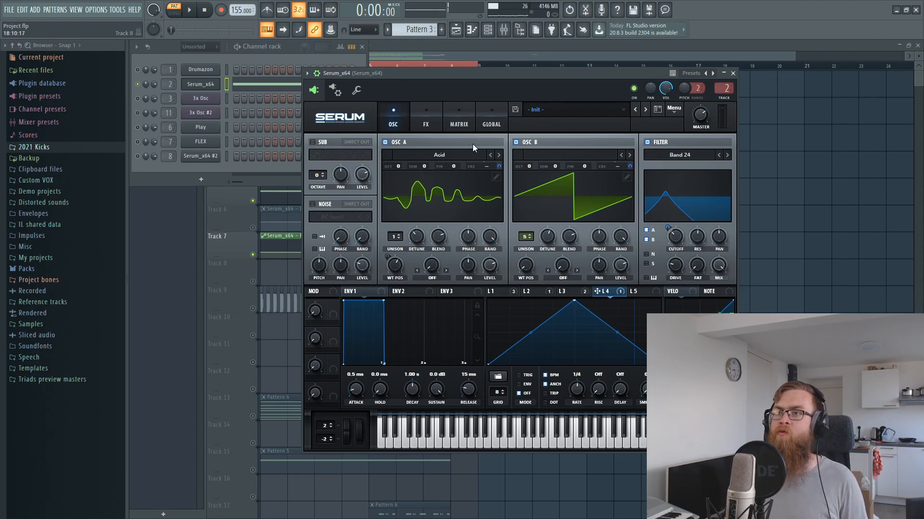
Step: Turn on Serum's Hyper/Dimension effect, comparing the sound with and without it during playback
left_click(426, 127)
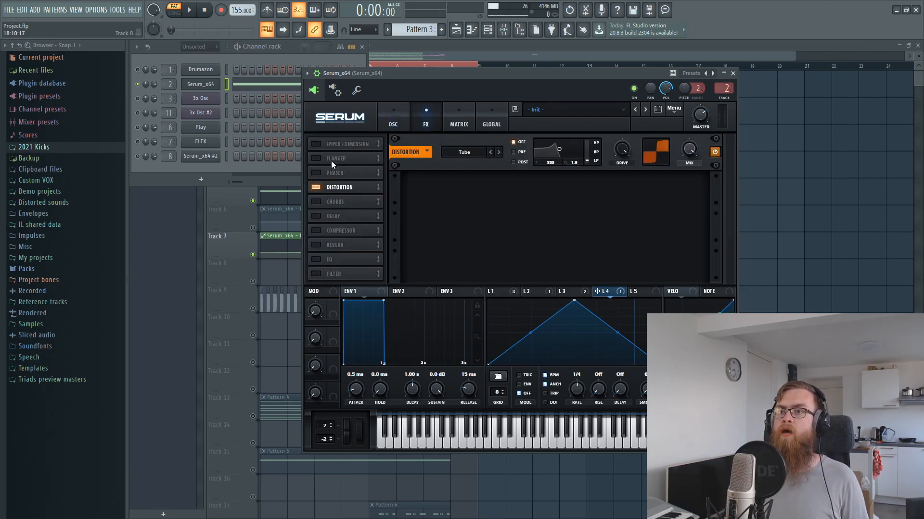
left_click(314, 143)
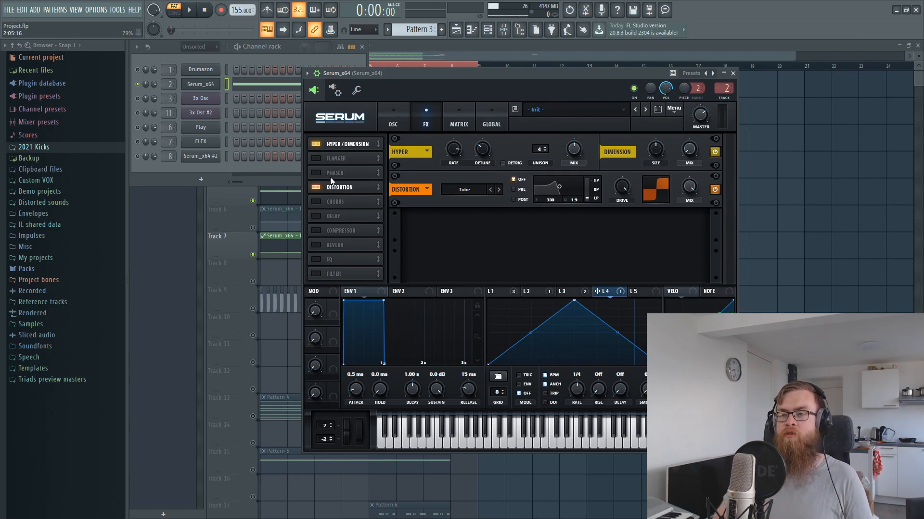
key("space")
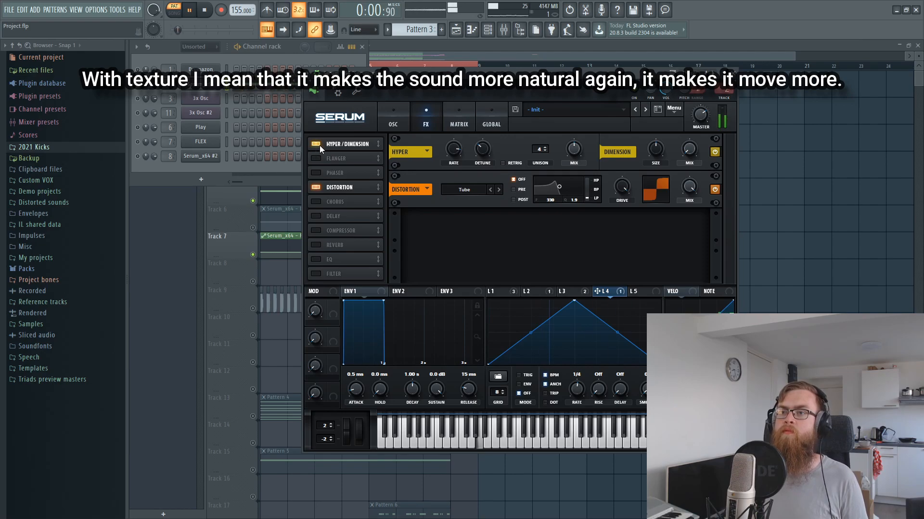
left_click(318, 145)
left_click(319, 145)
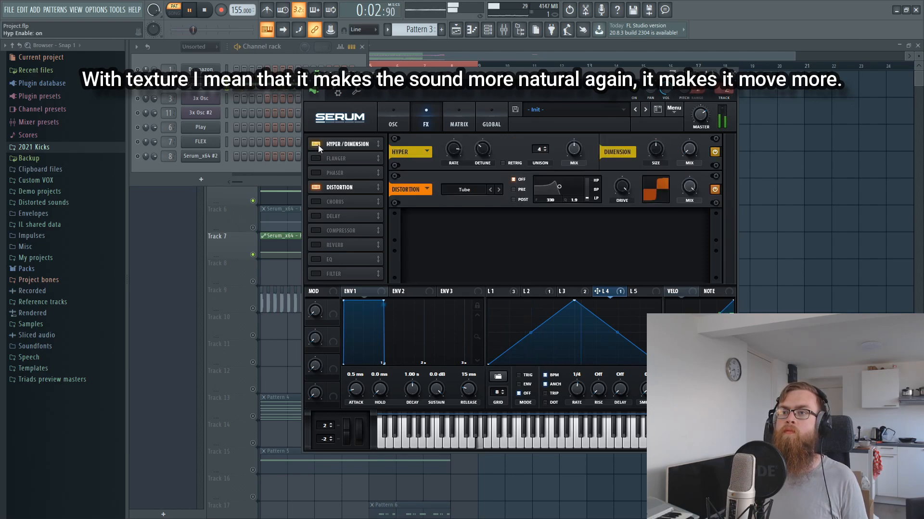
left_click(319, 146)
left_click(318, 145)
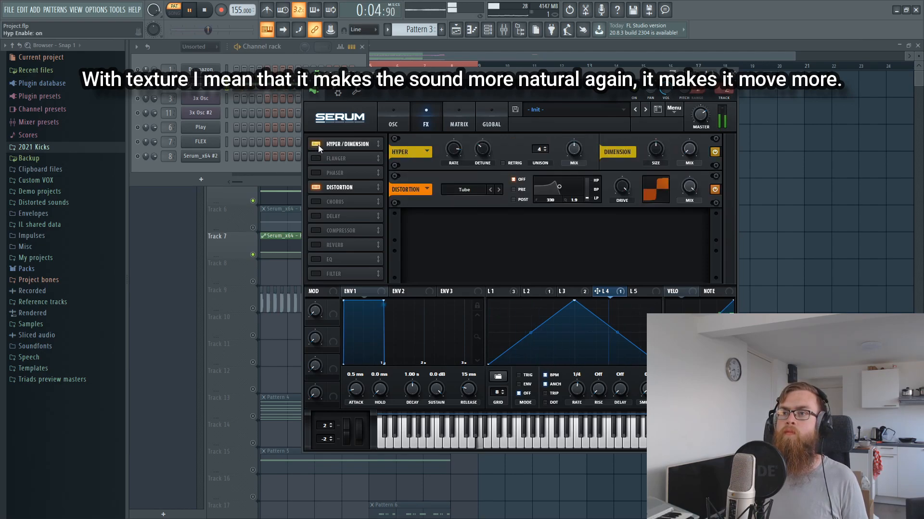
left_click(318, 146)
left_click(318, 145)
left_click(318, 146)
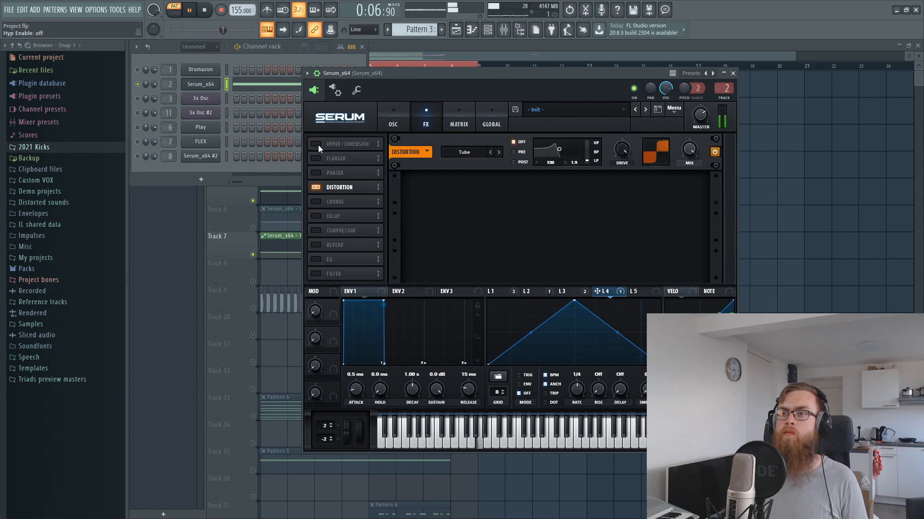
left_click(319, 146)
key("space")
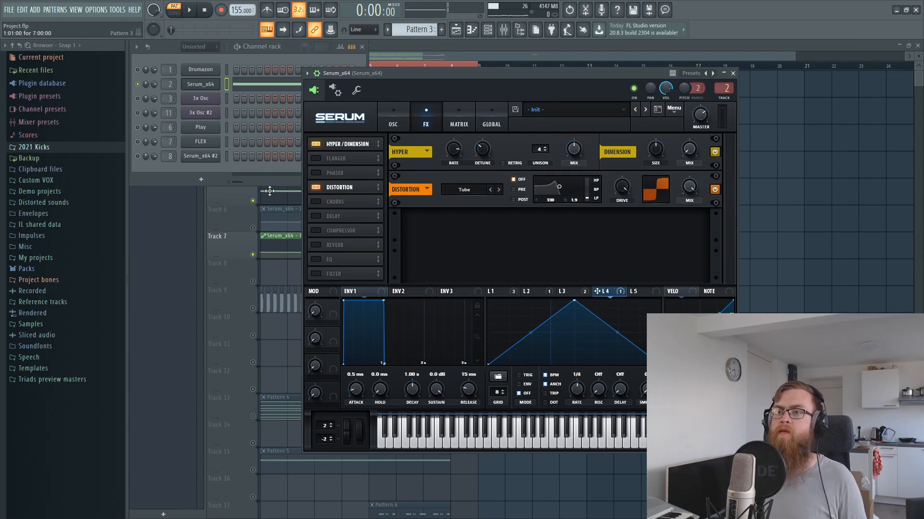
Step: Turn on Serum's Phaser effect
left_click(316, 174)
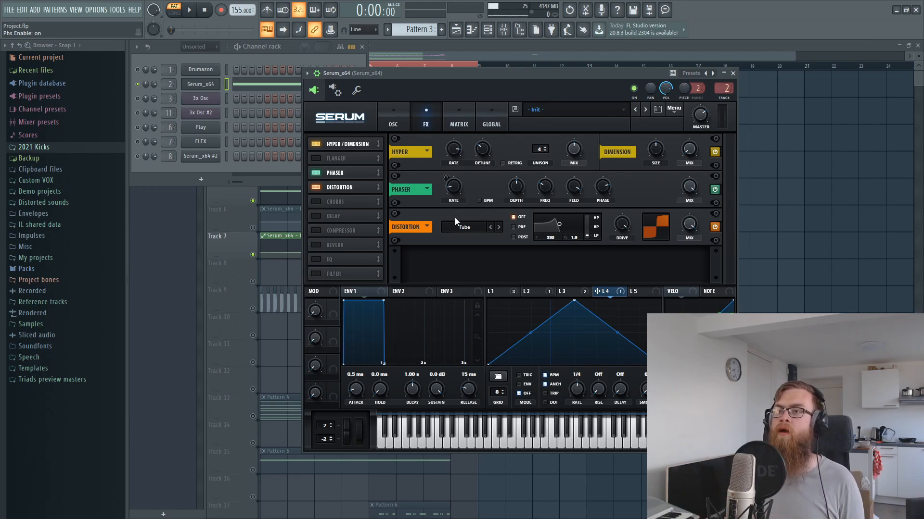
Step: Try the Distortion effect ahead of the Phaser in Serum's effect order, play the sound, and restore the Phaser before the Distortion
left_click_drag(342, 182, 349, 176)
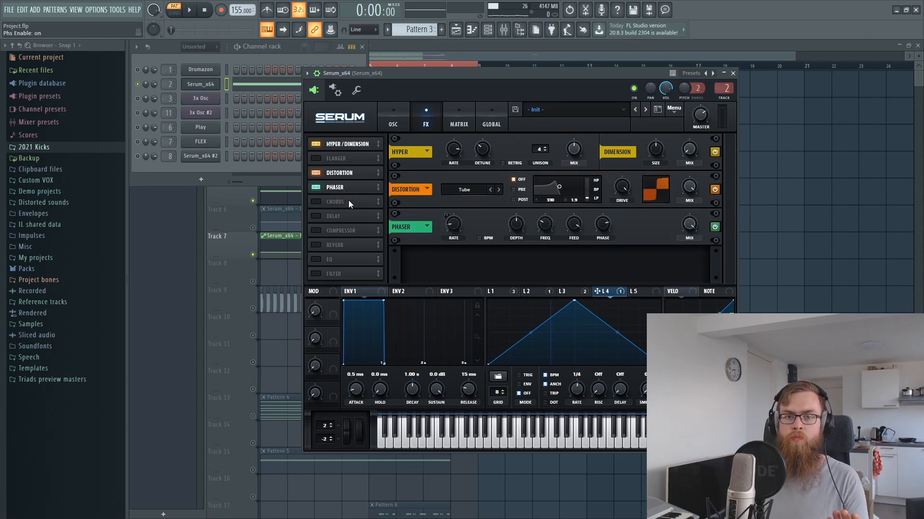
key("space")
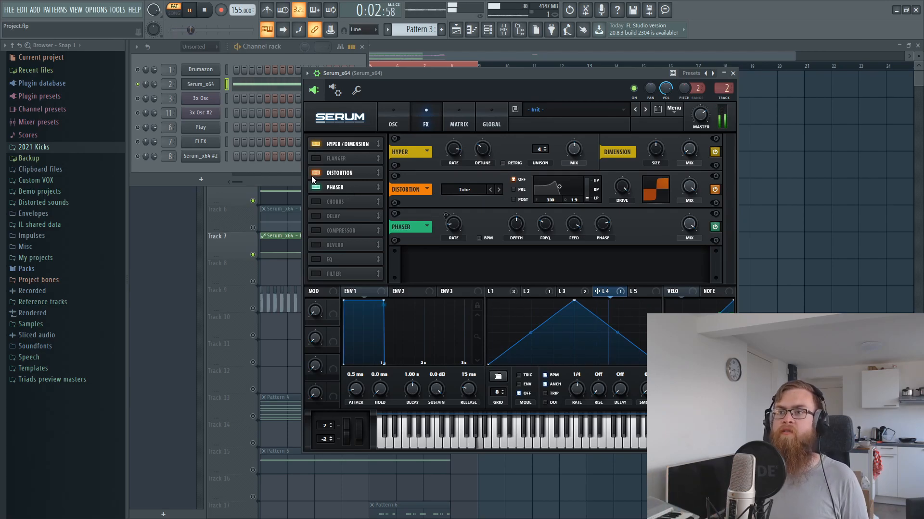
key("space")
left_click_drag(339, 187, 344, 164)
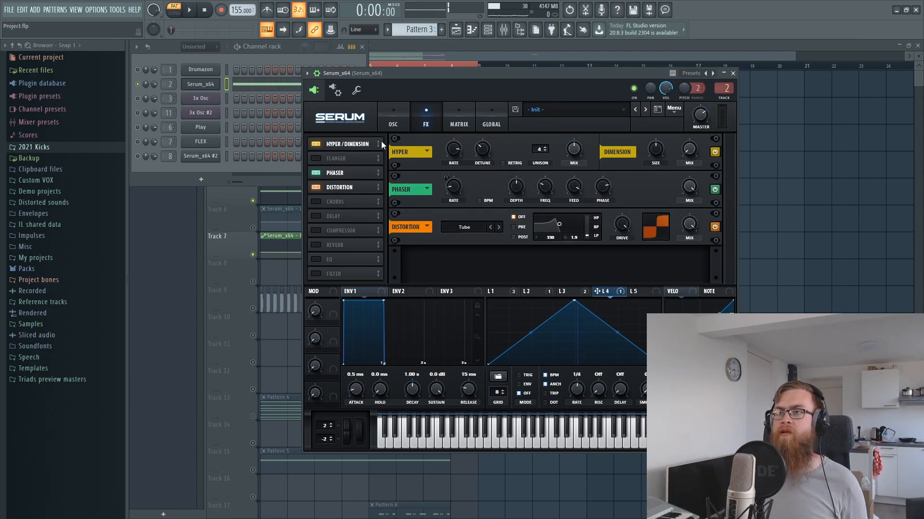
Step: Show Serum's oscillator page and play the sound to observe the oscillators and filter
left_click(389, 124)
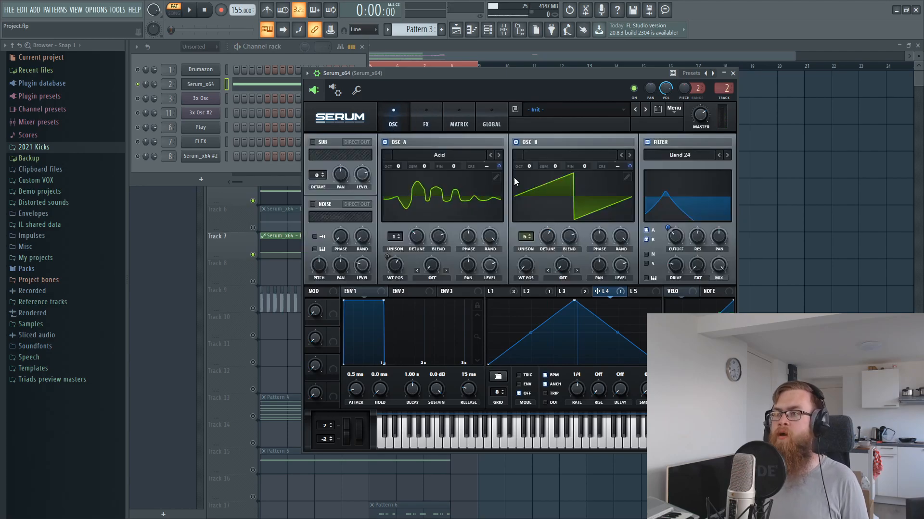
key("space")
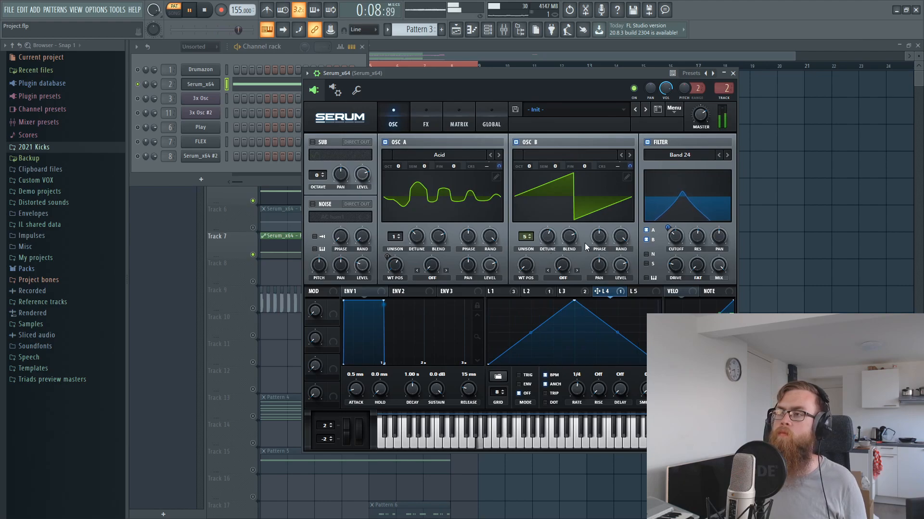
key("space")
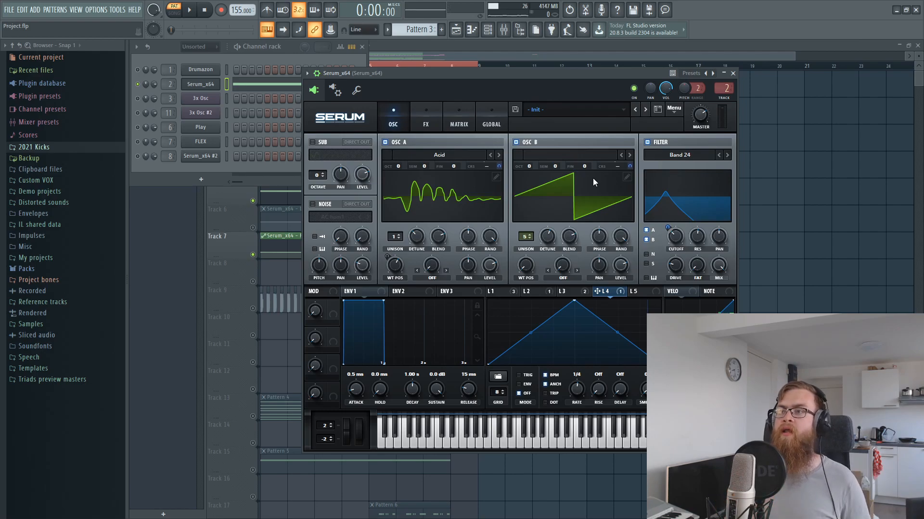
Step: Bring the playlist forward and select the LFO4 Rate automation clip on Track 6
left_click_drag(454, 77, 479, 77)
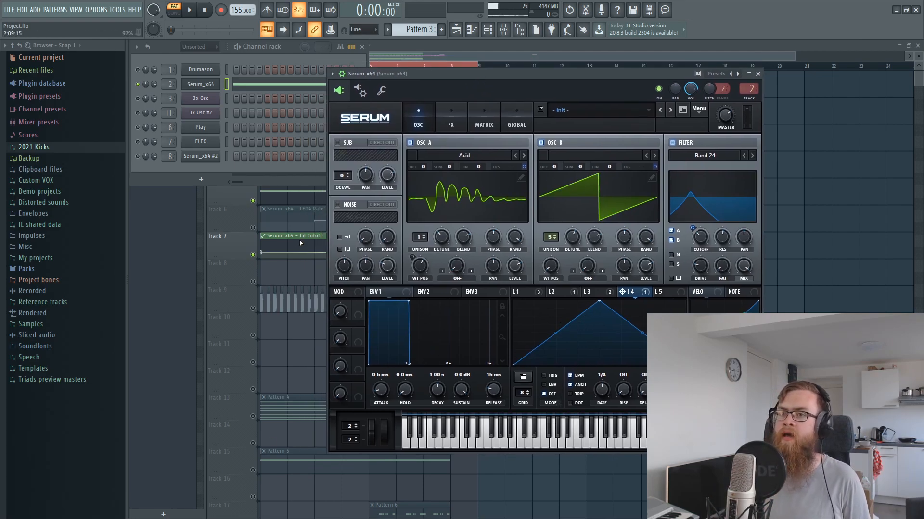
left_click(247, 226)
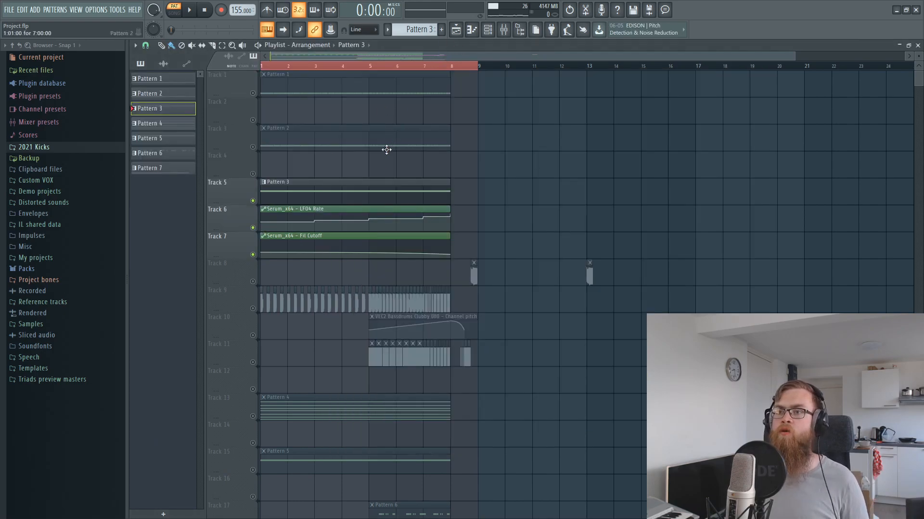
left_click_drag(298, 225, 439, 223)
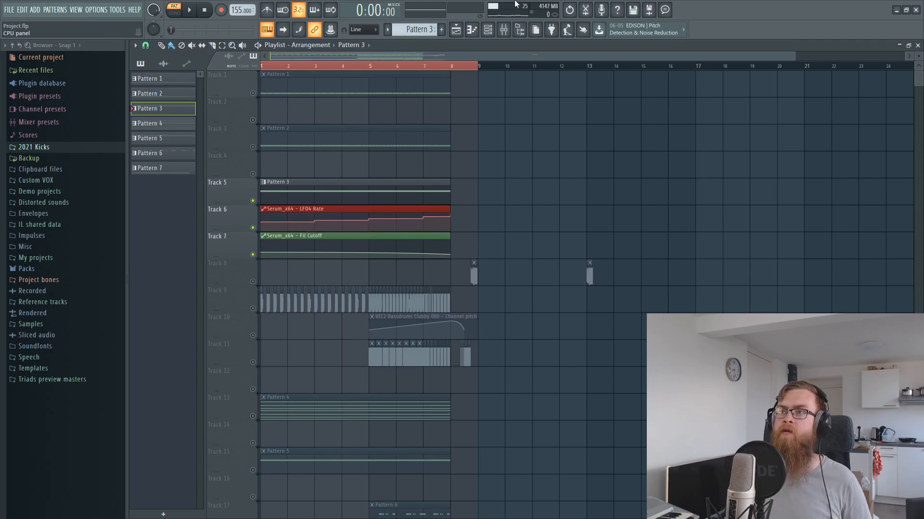
Step: Reopen the Serum_x64 channel, switch to song mode and play the arrangement while watching the automated controls move
left_click(455, 30)
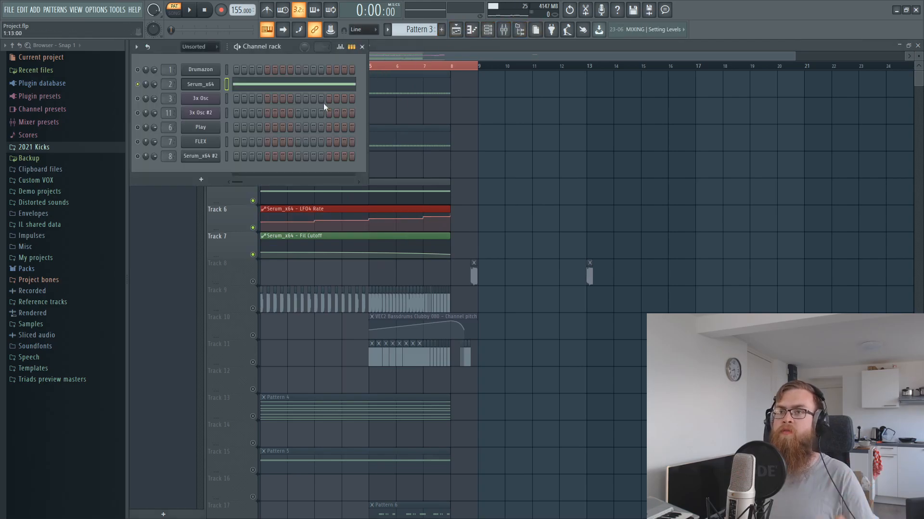
left_click(214, 88)
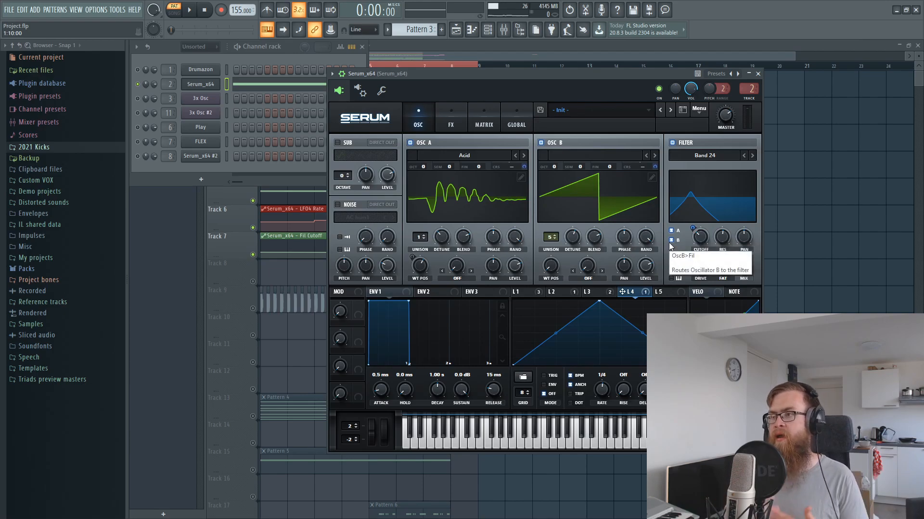
left_click_drag(538, 74, 558, 77)
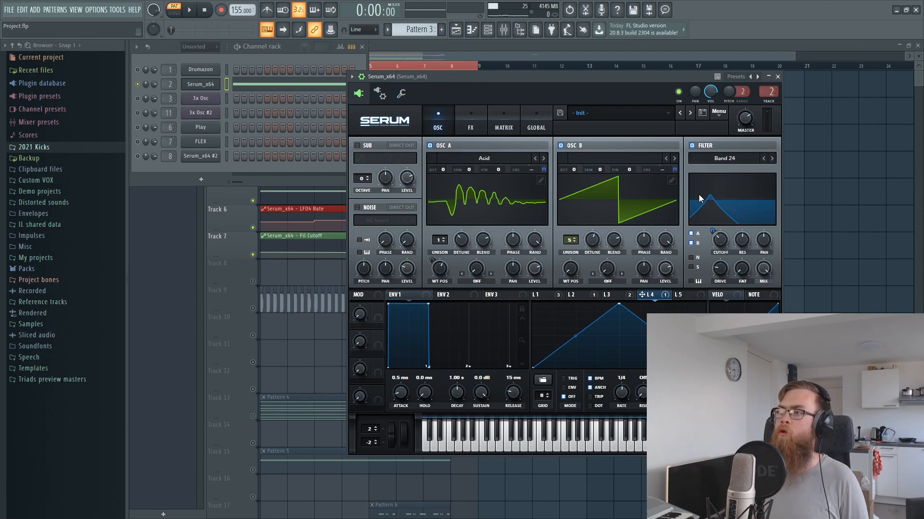
key("l")
key("space")
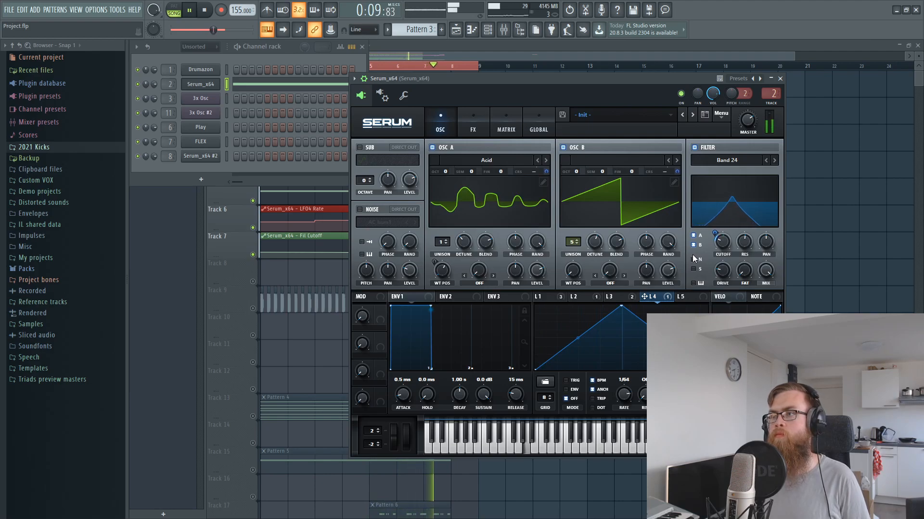
key("space")
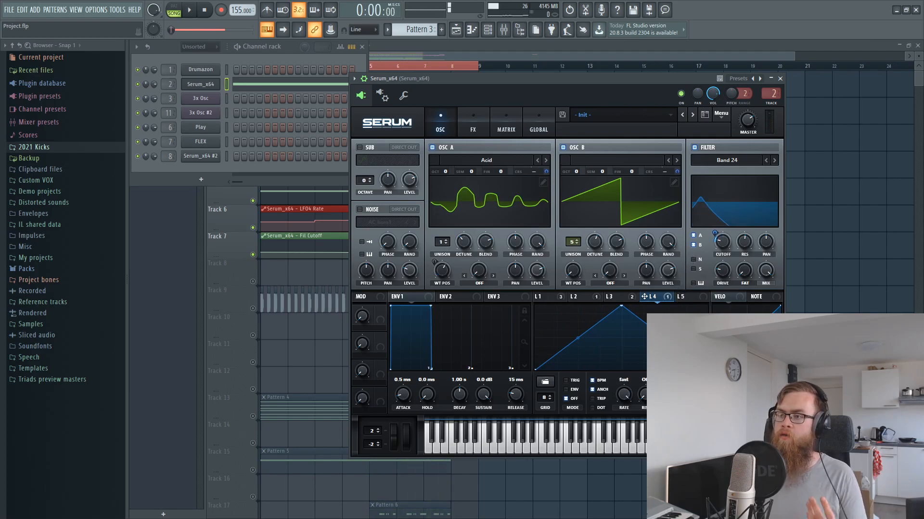
Step: Examine the LFO4 Rate and Fil Cutoff automation clips on Tracks 6 and 7 of the playlist
left_click(478, 48)
left_click_drag(299, 206, 431, 232)
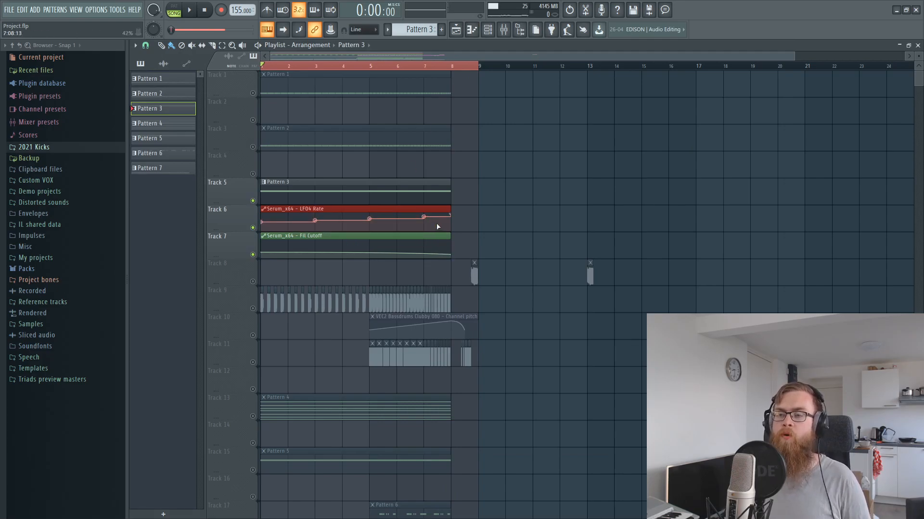
left_click(493, 31)
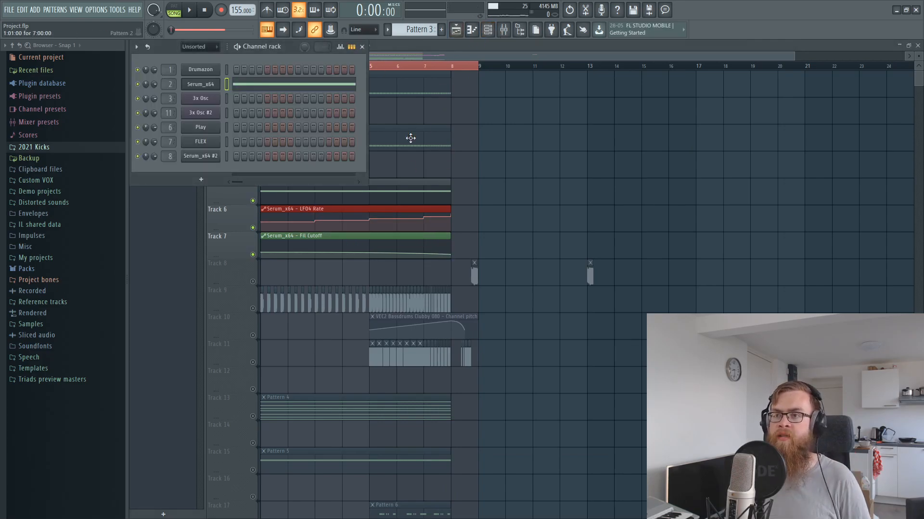
left_click(631, 176, "ctrl")
left_click_drag(298, 269, 314, 249)
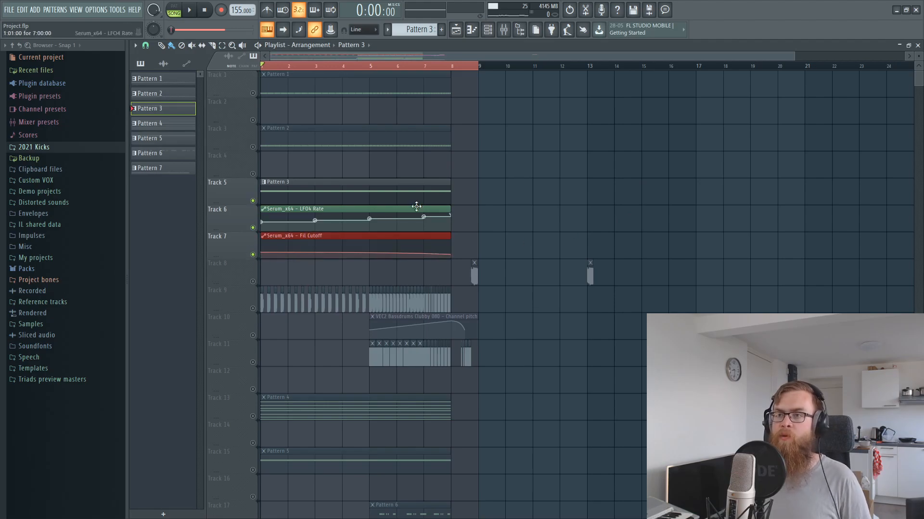
Step: Compare song playback with the Fil Cutoff automation on Track 7 muted and unmuted
left_click(252, 255)
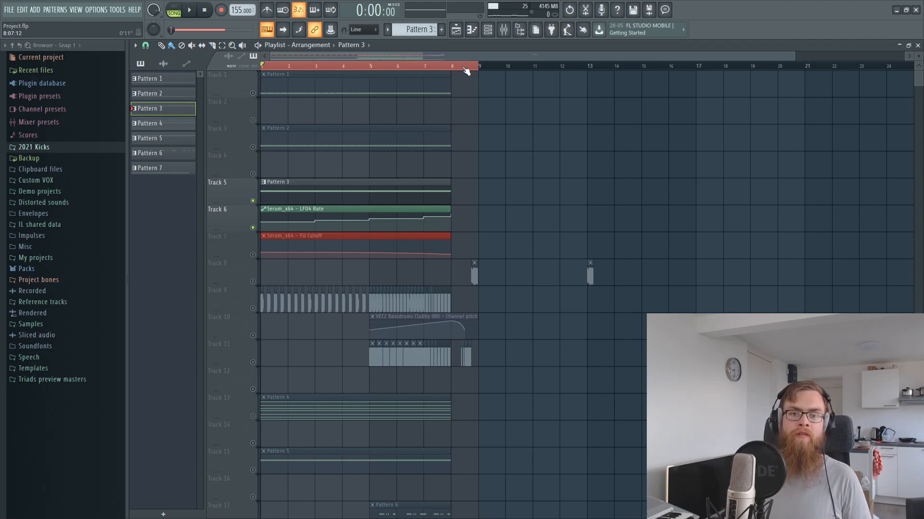
key("space")
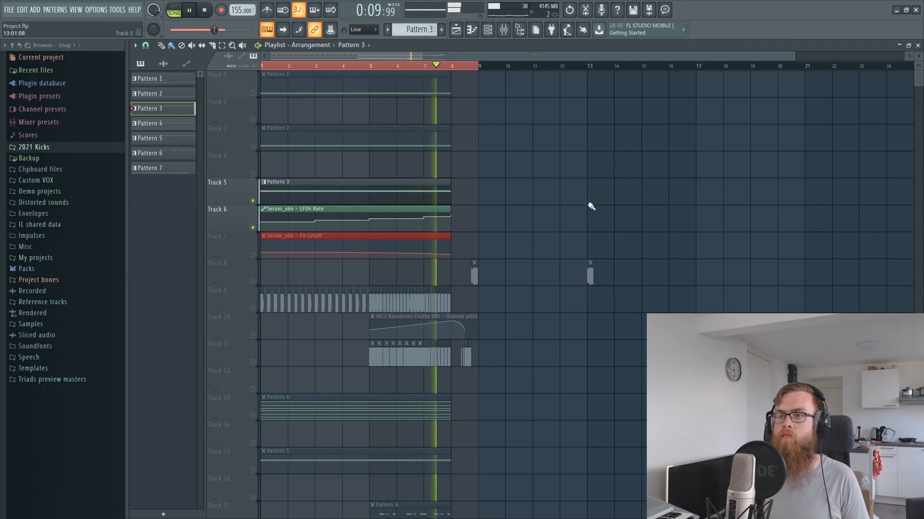
key("space")
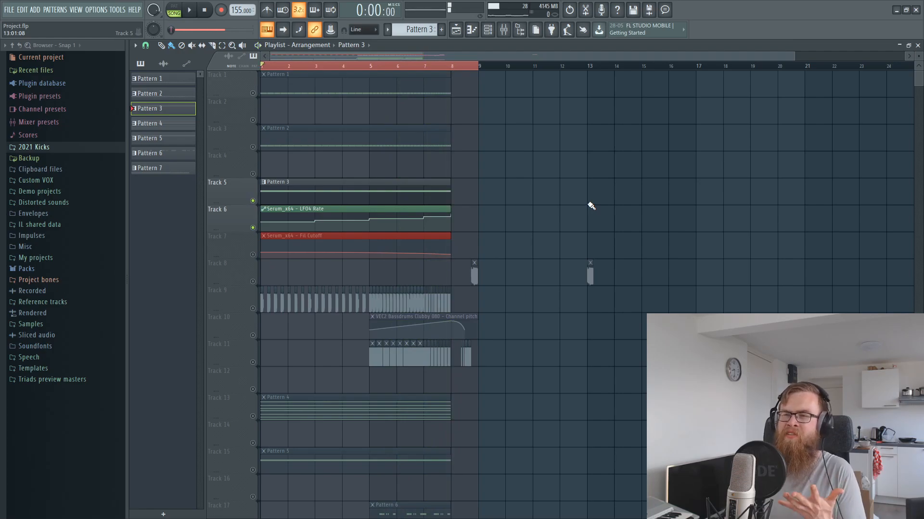
left_click(252, 255)
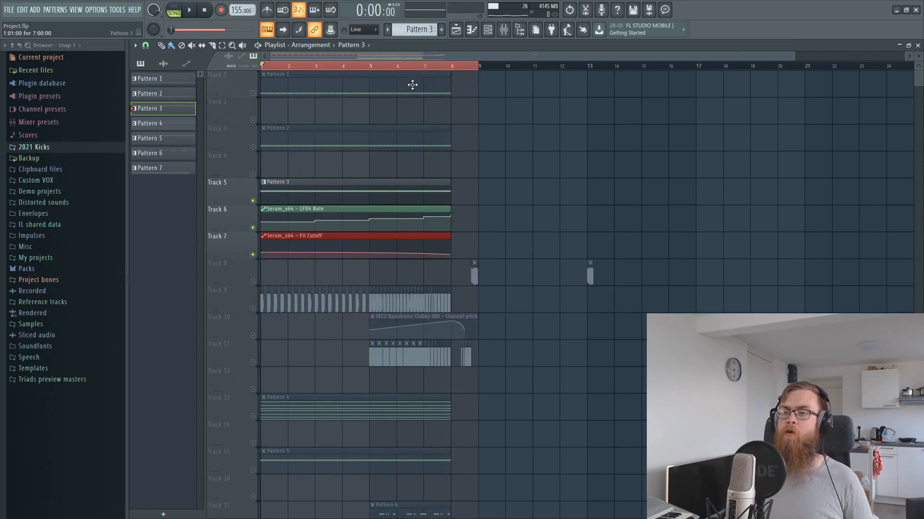
key("space")
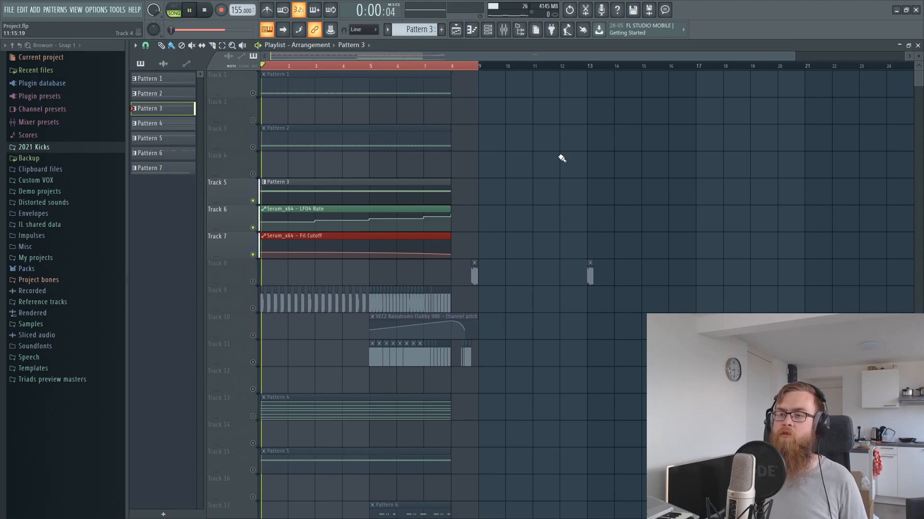
key("space")
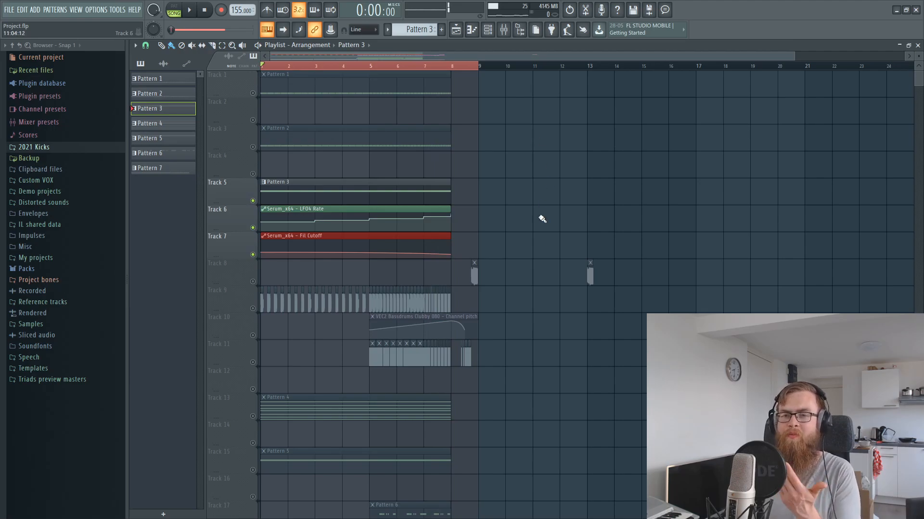
Step: Unmute all tracks in the playlist
left_click(254, 147)
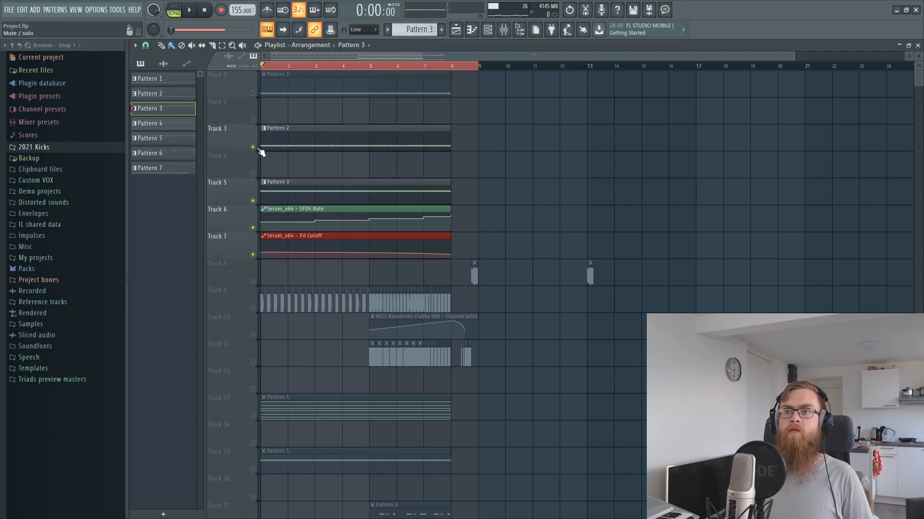
right_click(254, 92)
right_click(254, 92)
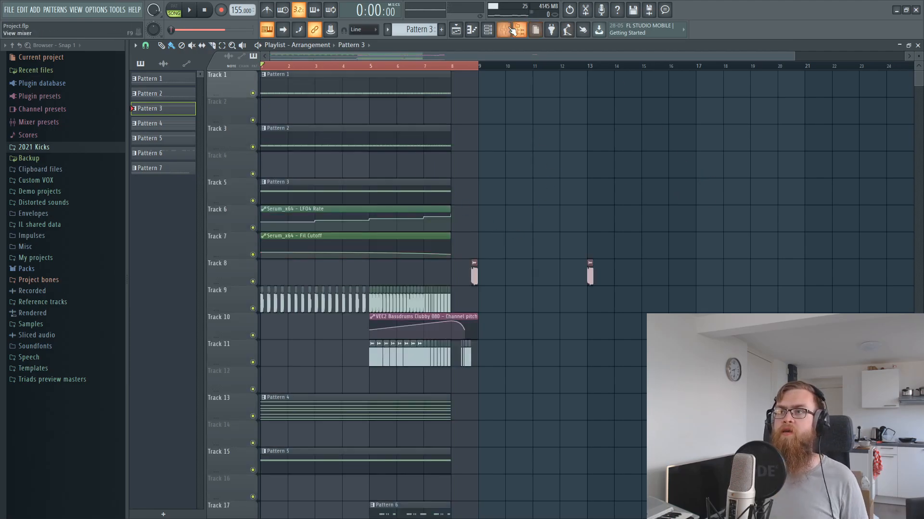
Step: Unmute the Clap track in the mixer, select the Snare track and return to the playlist
left_click(504, 30)
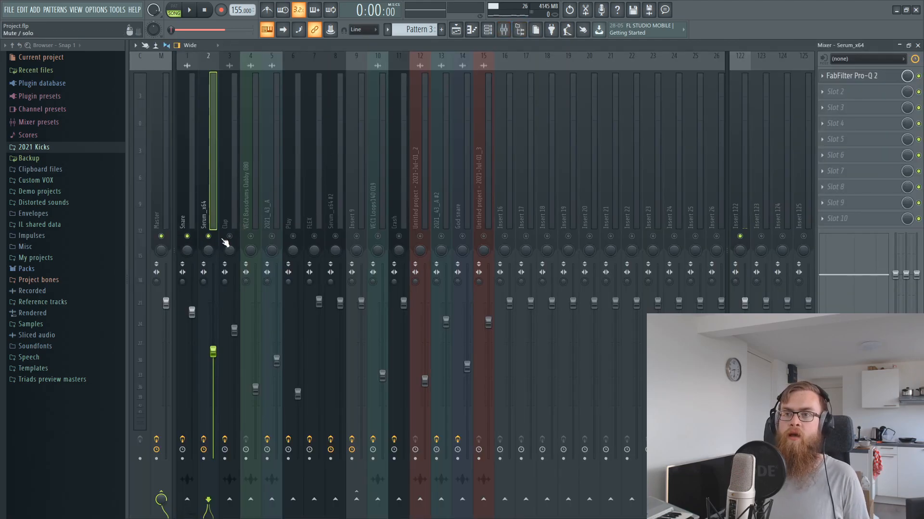
left_click(189, 217)
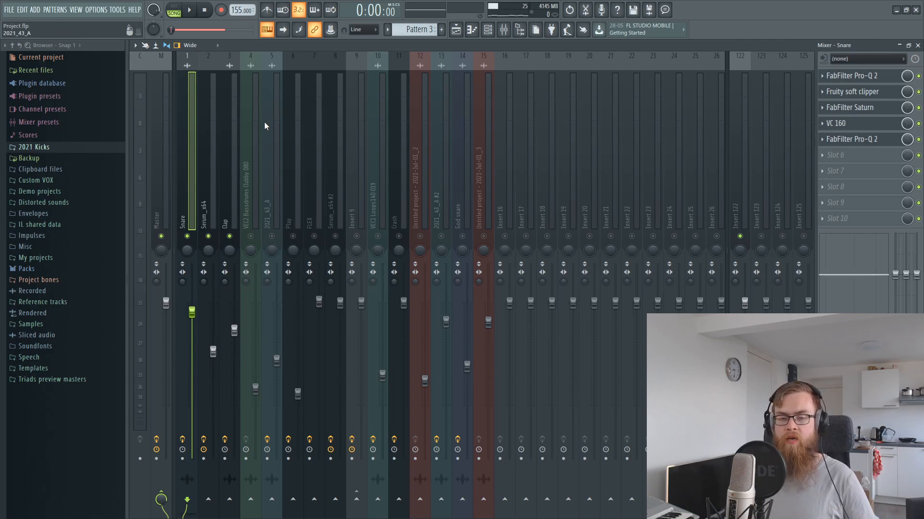
left_click(455, 29)
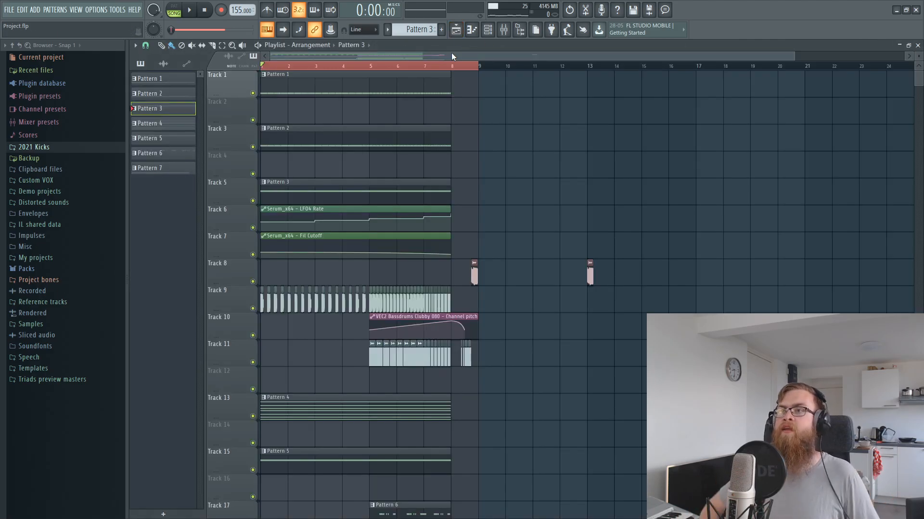
Step: Play the song with the Snare, Serum and Clap mixer tracks active, checking the mixer and playlist
left_click(504, 31)
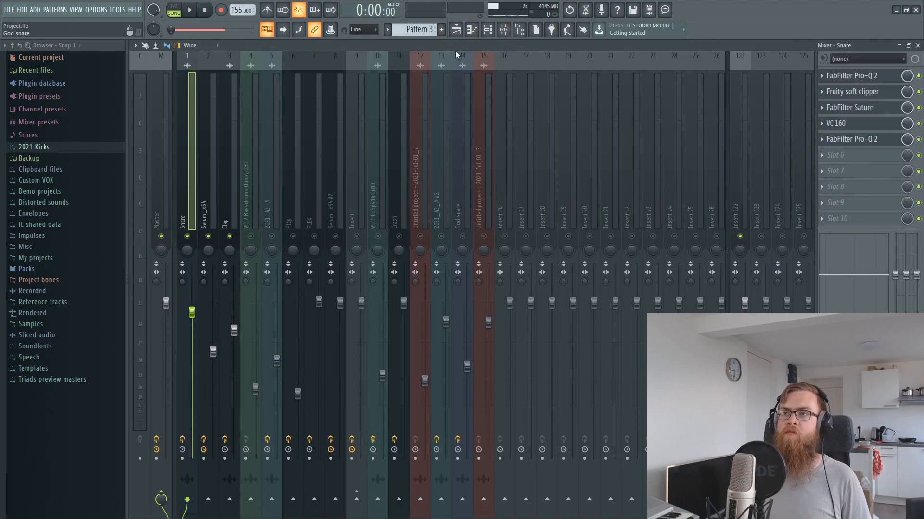
key("space")
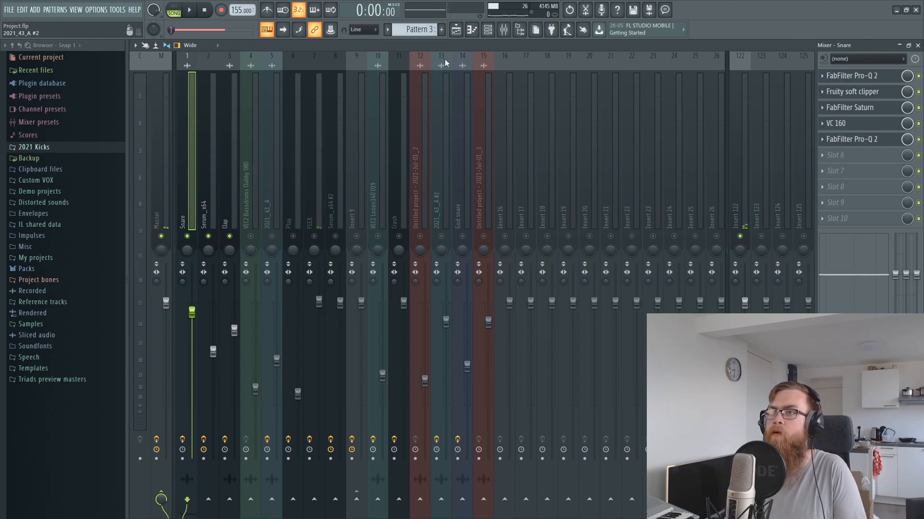
left_click(453, 35)
scroll(371, 159, "down", 1)
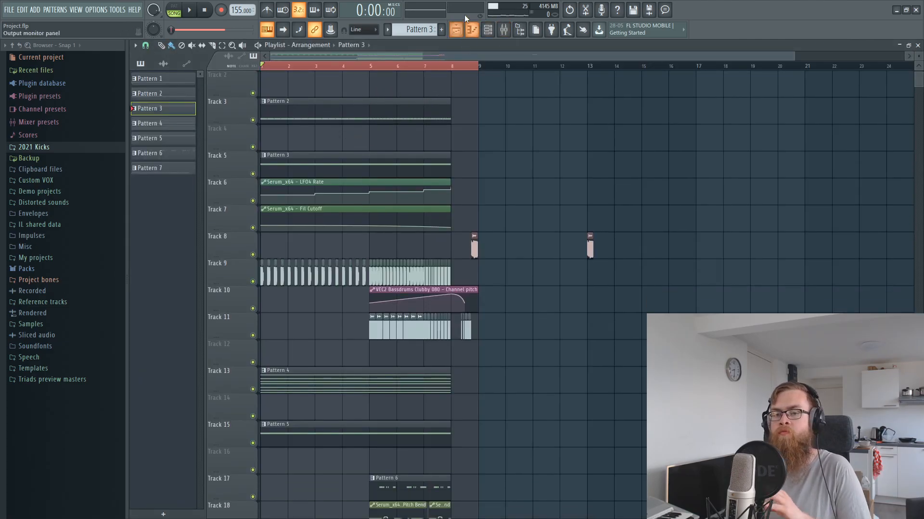
Step: Unmute the VEC2 Bassdrums Clubby 080 mixer track and play the arrangement with the kick added
left_click(500, 37)
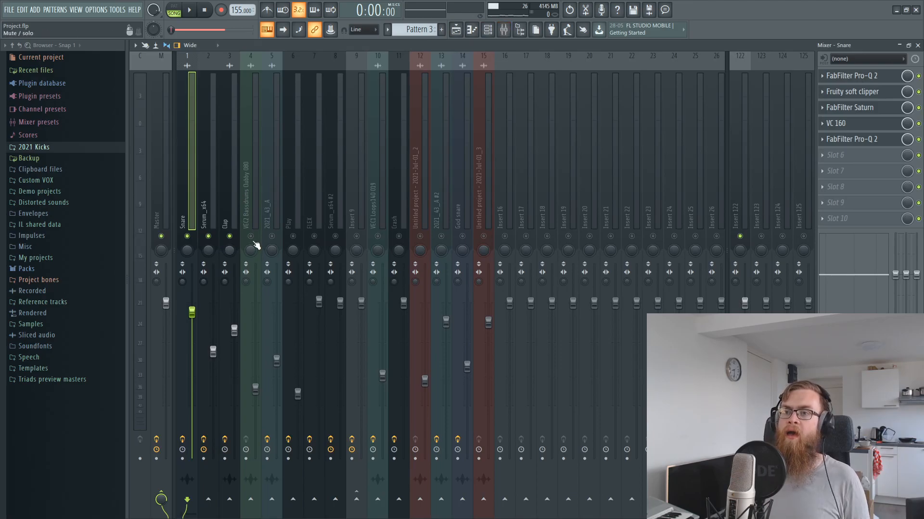
left_click(244, 165)
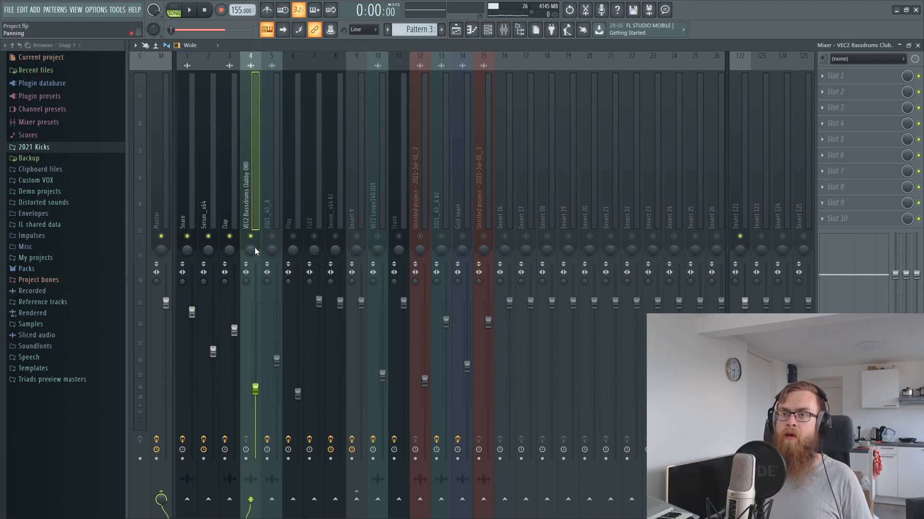
left_click(455, 29)
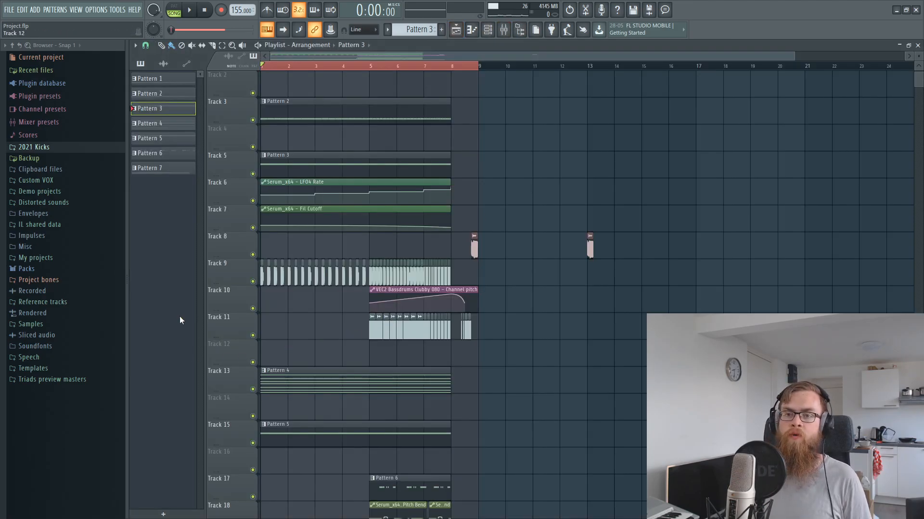
key("space")
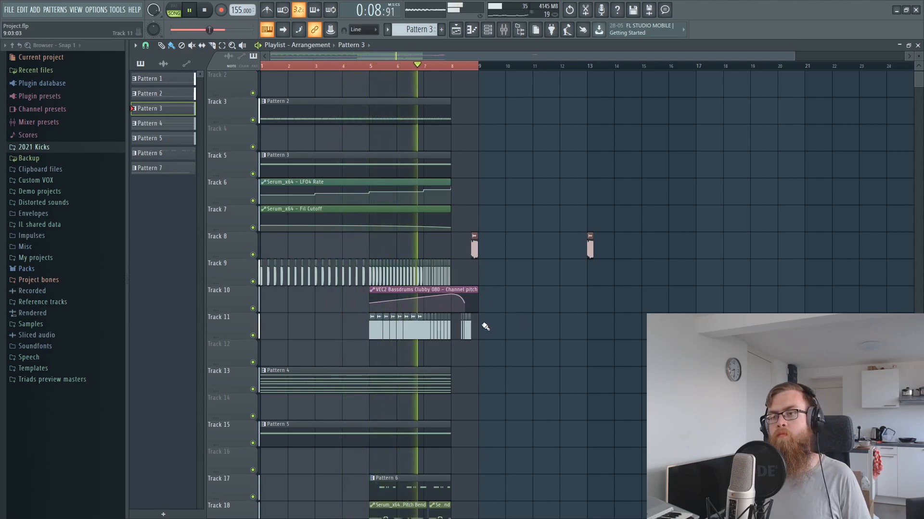
Step: Unmute the 2021_43_A mixer track, solo Track 11 in the playlist and set the playhead to bar 5
key("space")
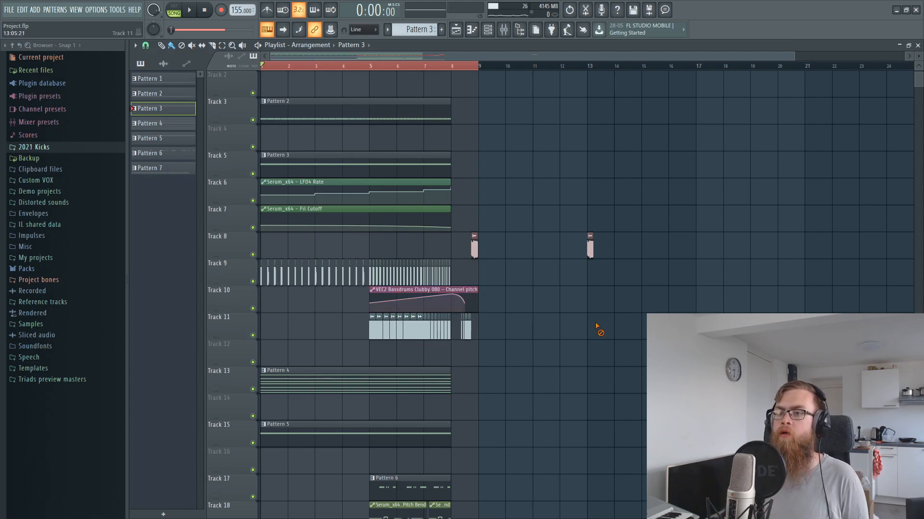
left_click(507, 27)
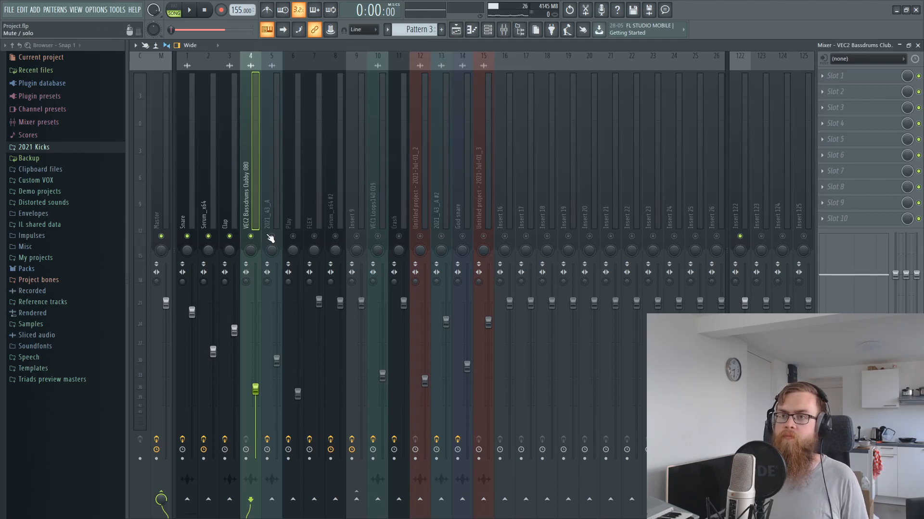
left_click(455, 30)
scroll(356, 269, "down", 1)
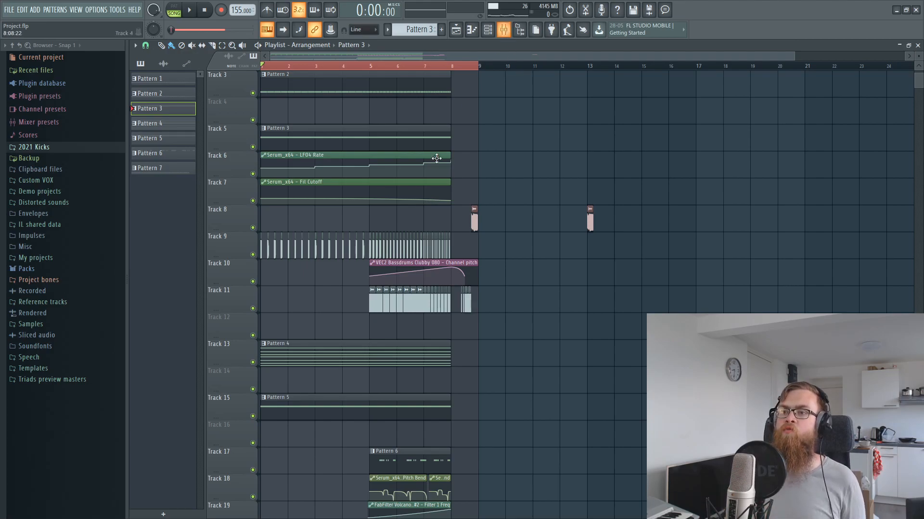
left_click(503, 29)
left_click(456, 30)
left_click(370, 66)
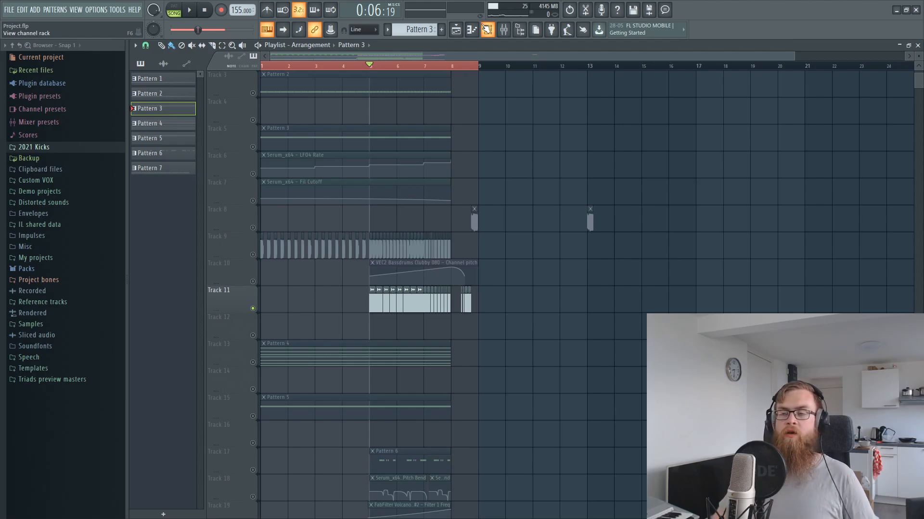
Step: Inspect the FabFilter Pro-Q 2 filter on the 2021_43_A mixer track and play the soloed layer from bar 5
left_click(504, 30)
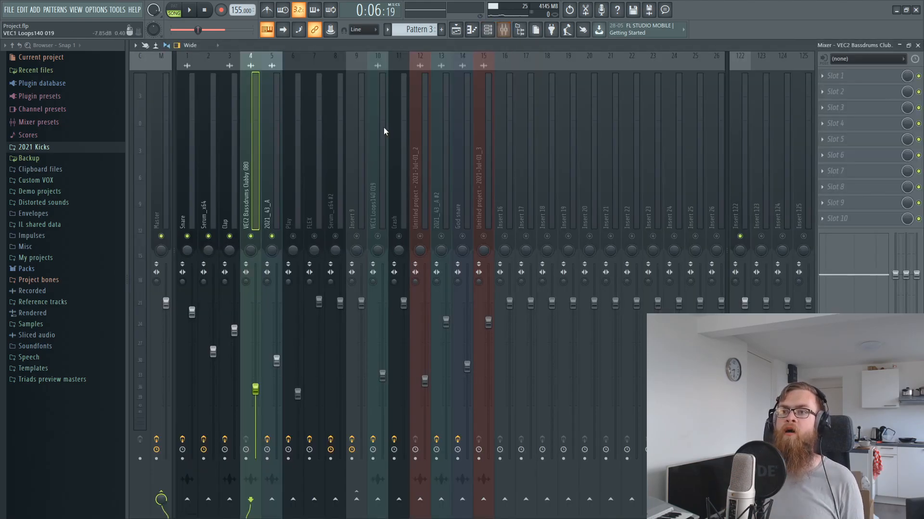
left_click(270, 156)
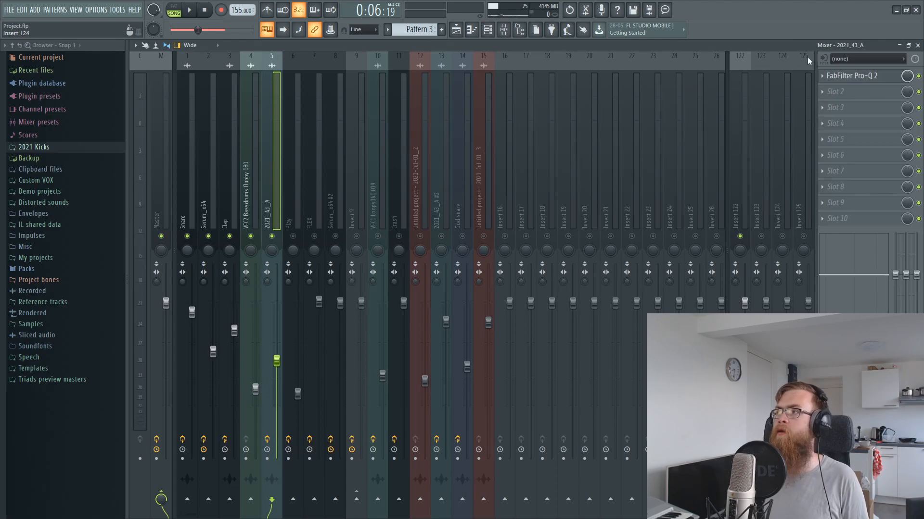
left_click(864, 77)
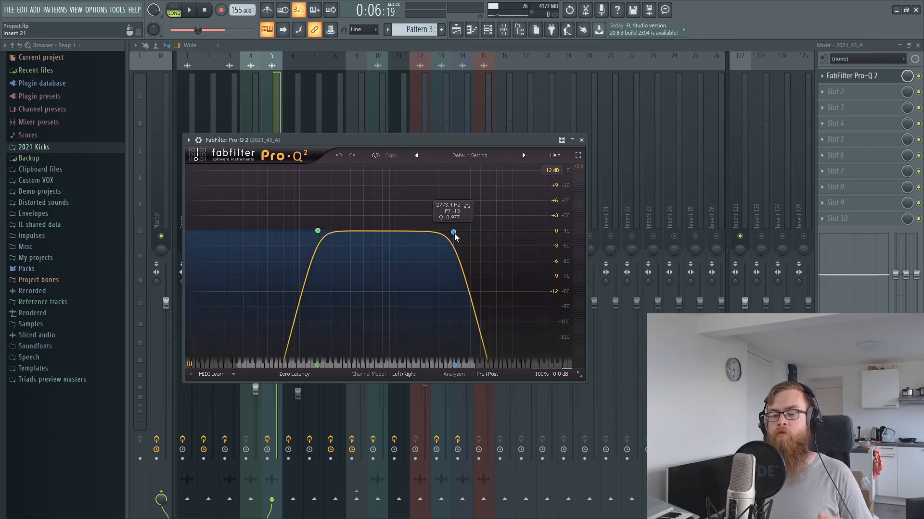
left_click(581, 140)
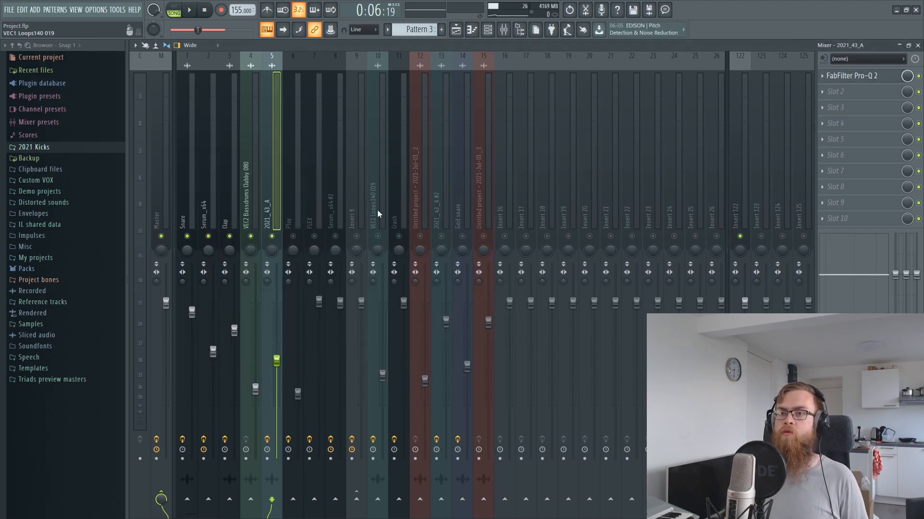
key("space")
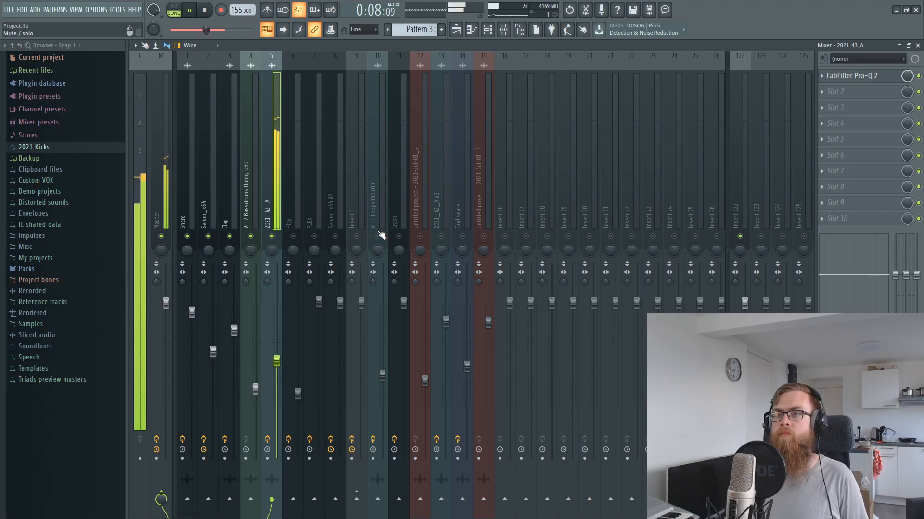
key("space")
Step: Unsolo Track 11 and mute the lower playlist layers, including Tracks 13, 15, 17 and 21
left_click(455, 32)
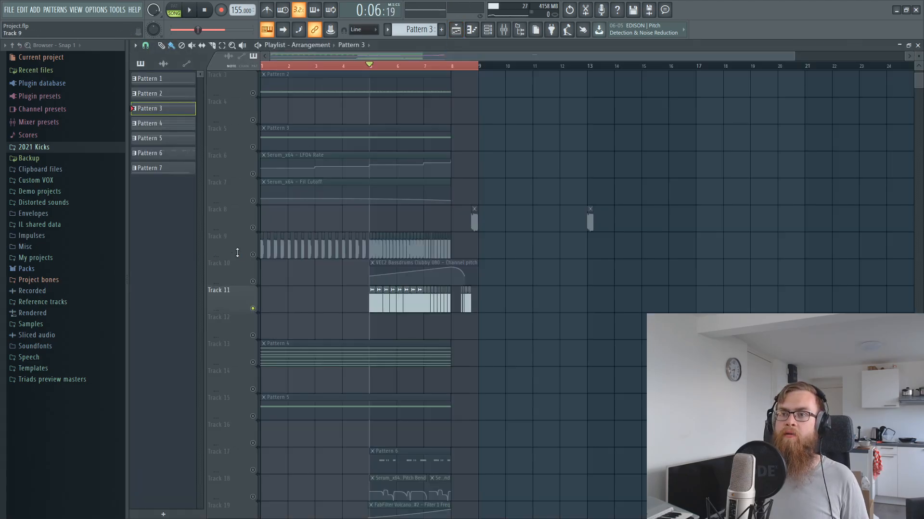
left_click(253, 255)
left_click(252, 362)
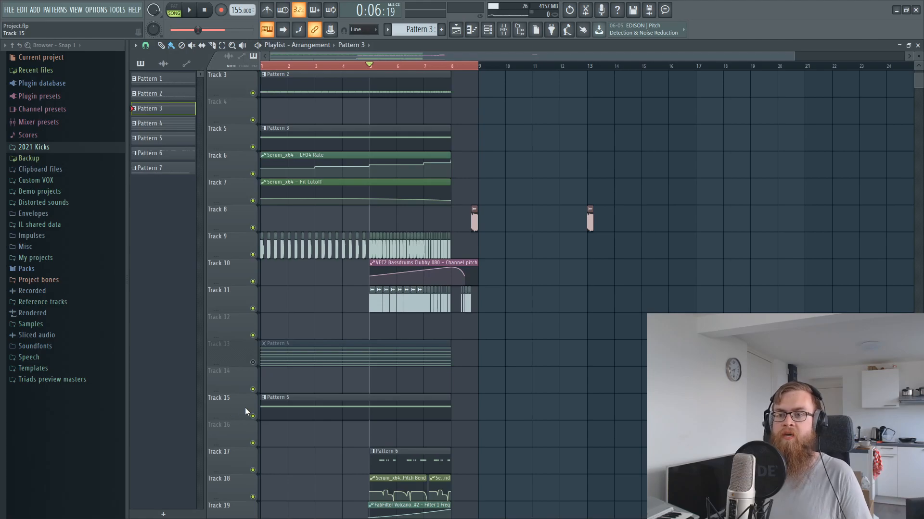
left_click(253, 415)
scroll(253, 413, "down", 3)
left_click(254, 391)
scroll(252, 385, "down", 4)
left_click(253, 389)
left_click(252, 443)
Step: Play the arrangement from the beginning with the 2021_43_A layer included
scroll(259, 406, "up", 9)
left_click(284, 67)
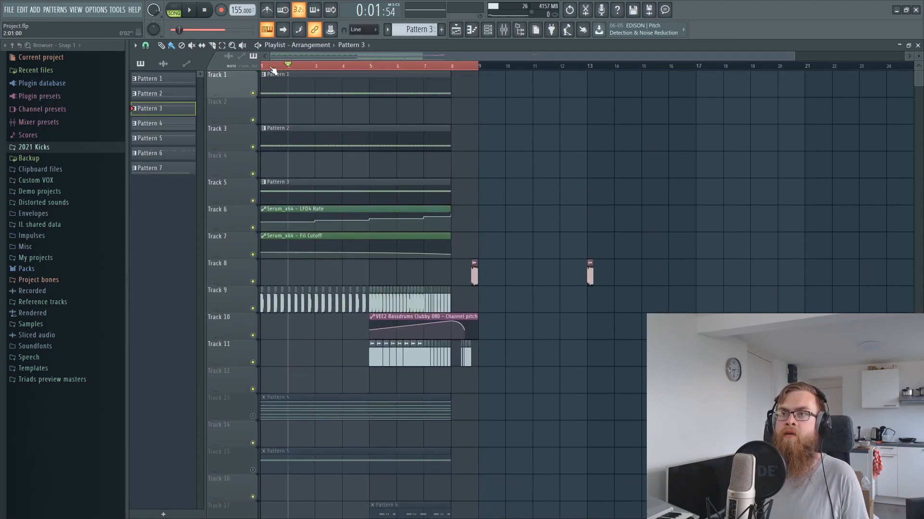
left_click_drag(281, 67, 262, 68)
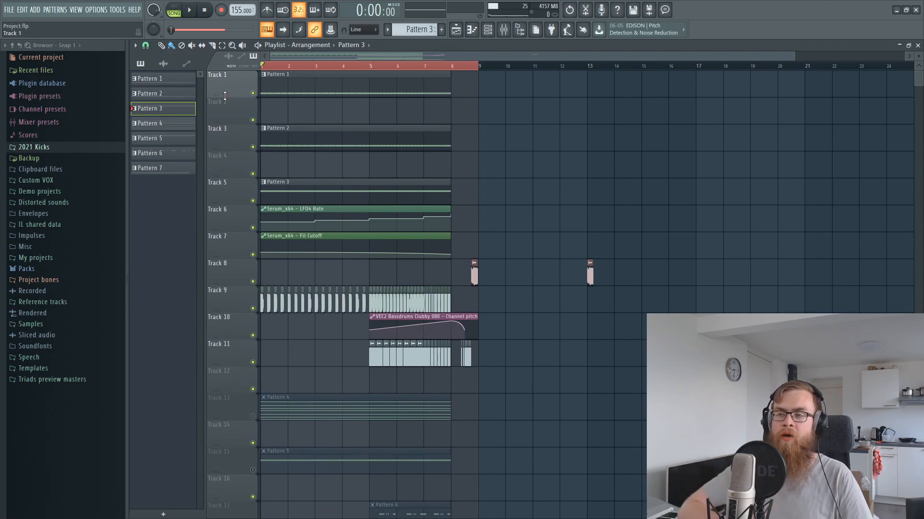
key("space")
scroll(516, 62, "down", 2)
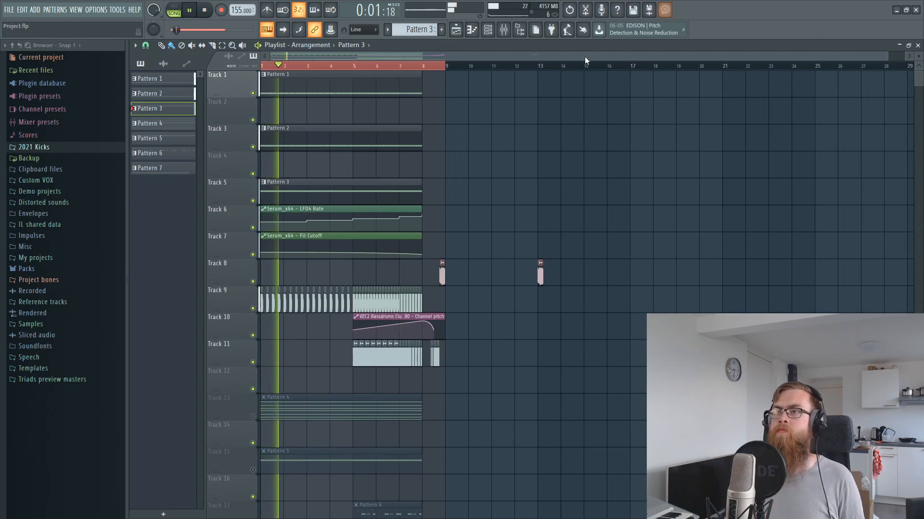
scroll(519, 63, "down", 1)
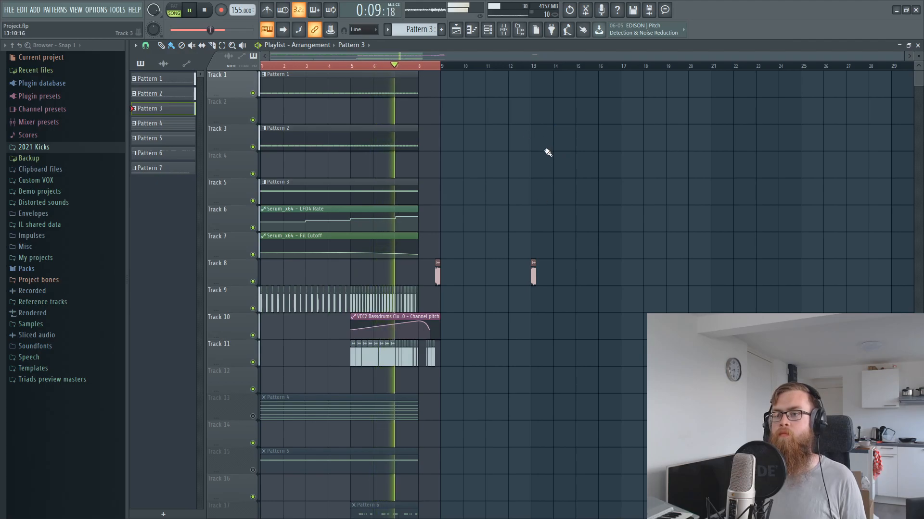
key("space")
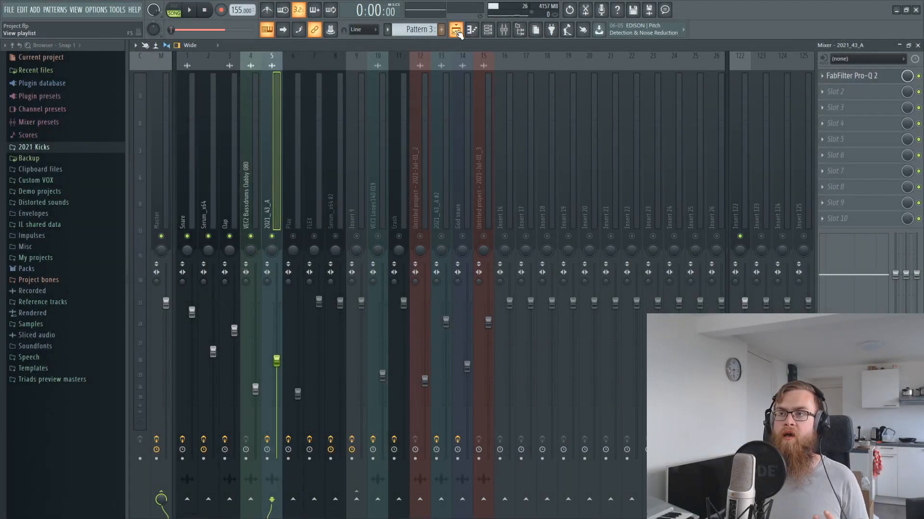
Step: Unmute Track 13 in the playlist, and solo and select the Play track in the mixer
left_click(455, 30)
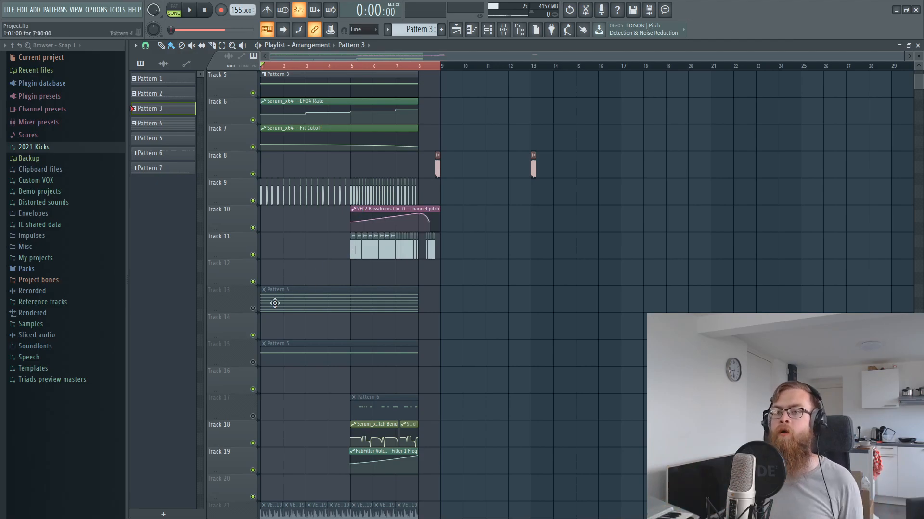
left_click(253, 309)
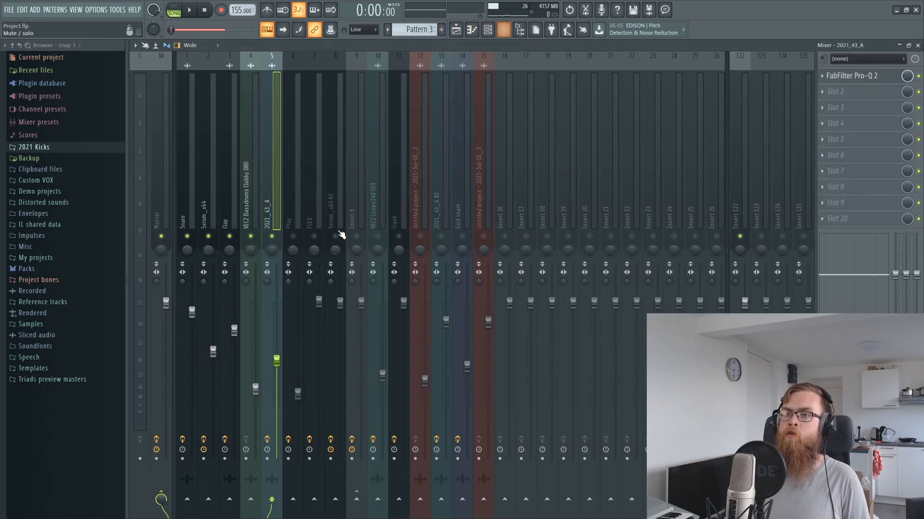
left_click(504, 29)
key("space")
left_click(296, 160)
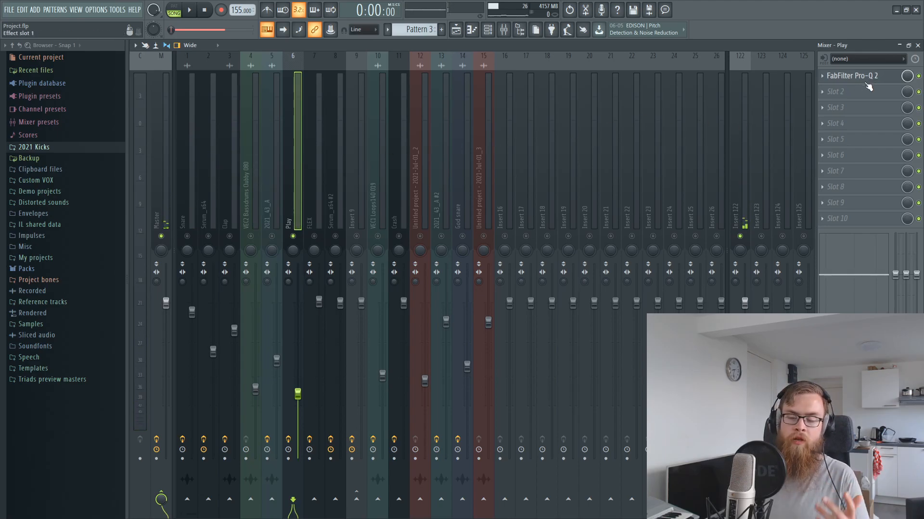
Step: Inspect the FabFilter Pro-Q 2 low cut on the Play mixer track, close it and return to the playlist
left_click(842, 79)
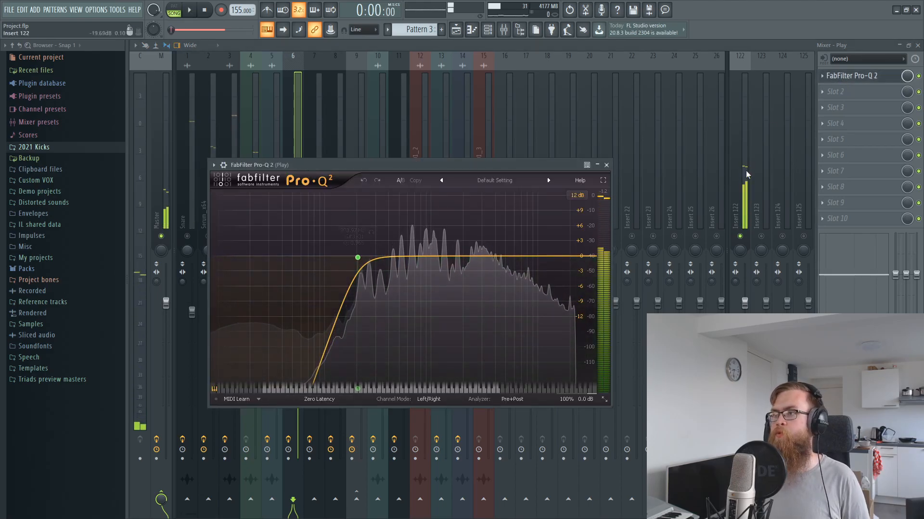
key("Escape")
left_click(918, 46)
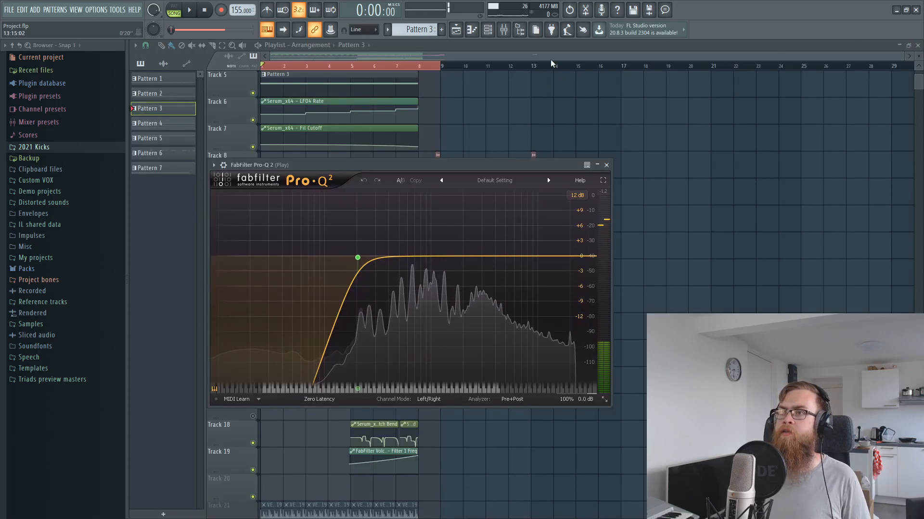
key("Escape")
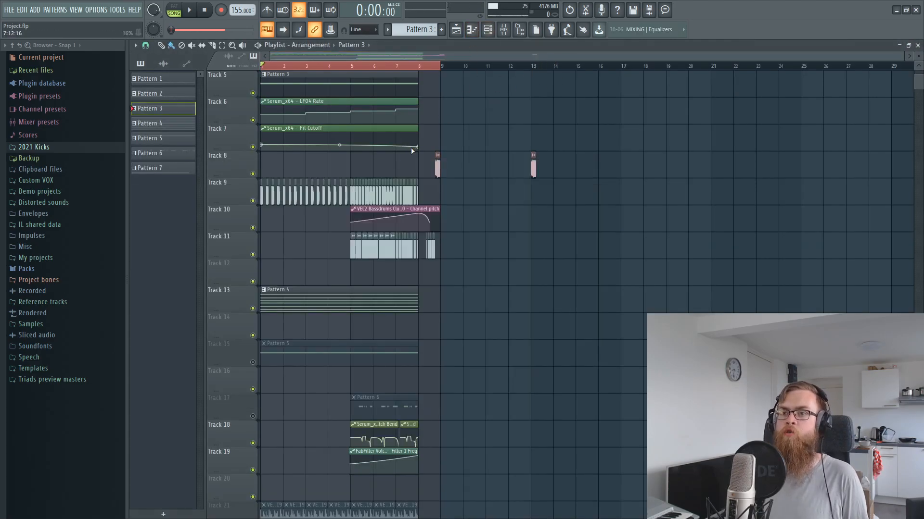
Step: Unmute all mixer tracks and play the arrangement from the start with the Play layer added
key("space")
key("space")
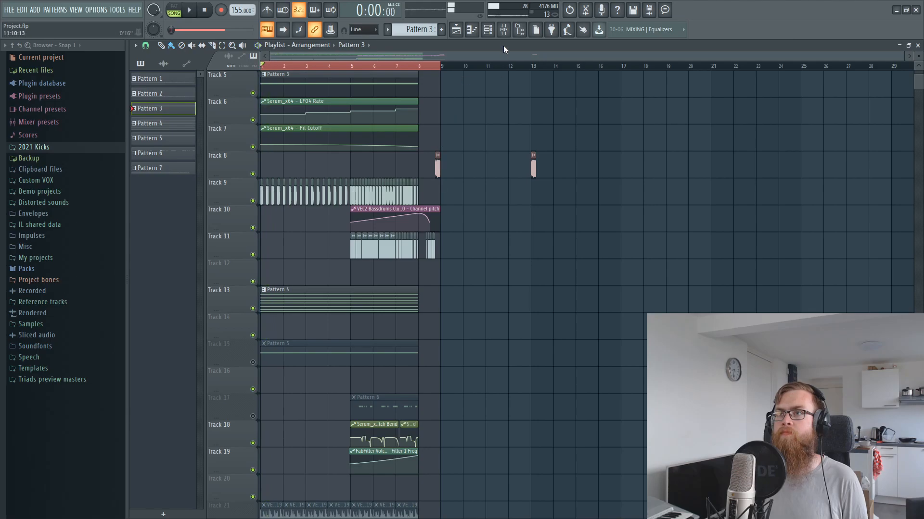
left_click(503, 30)
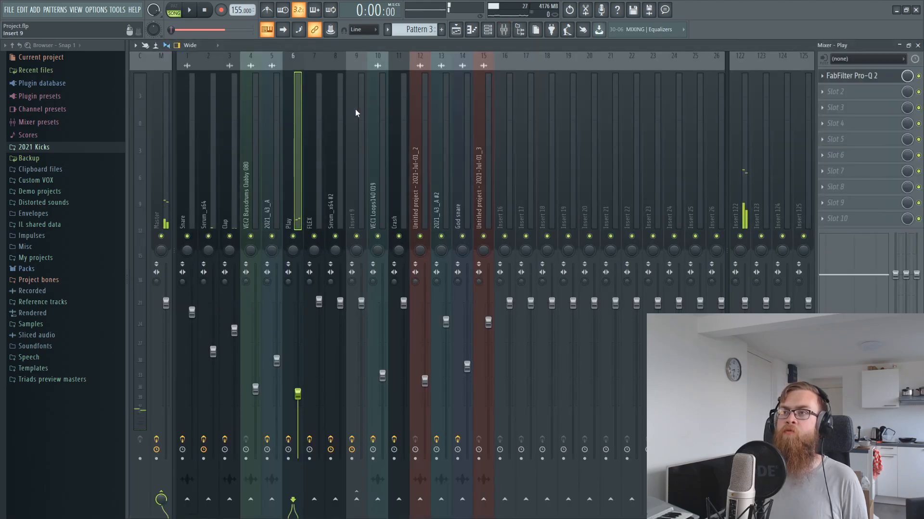
key("space")
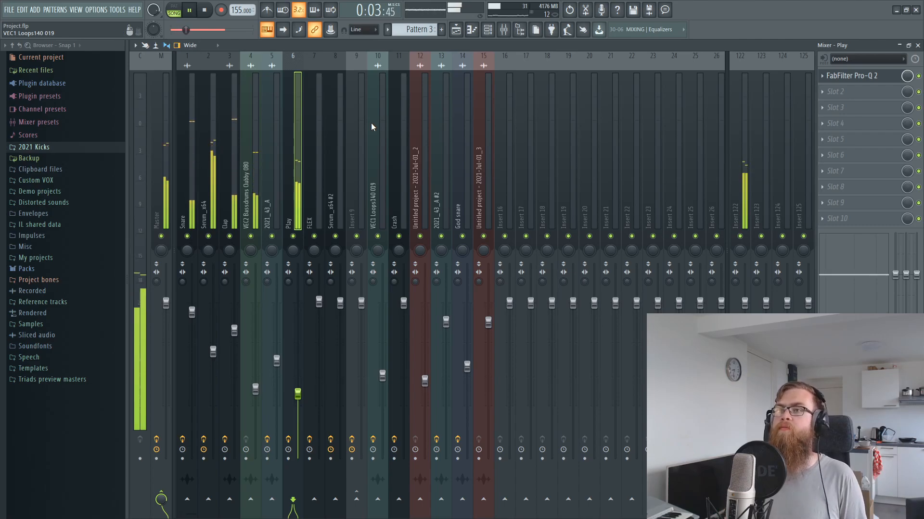
key("space")
Step: Solo Track 15 in the playlist and switch the active pattern to Pattern 5, checking it in the channel rack
left_click(458, 31)
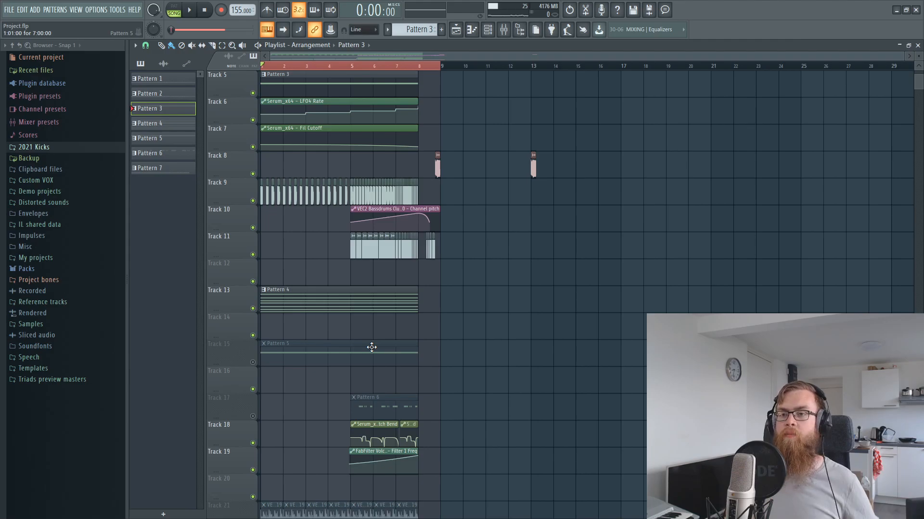
left_click_drag(263, 370, 260, 365)
left_click(253, 362, "ctrl")
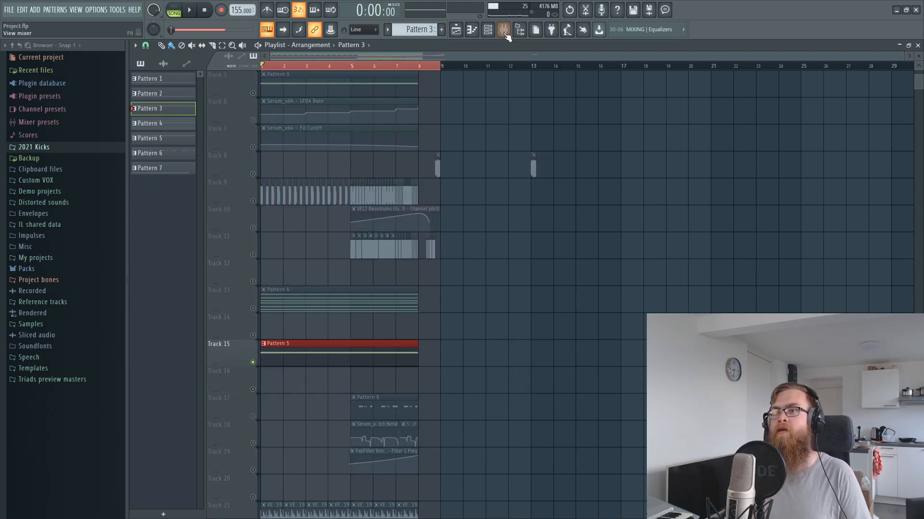
left_click(488, 30)
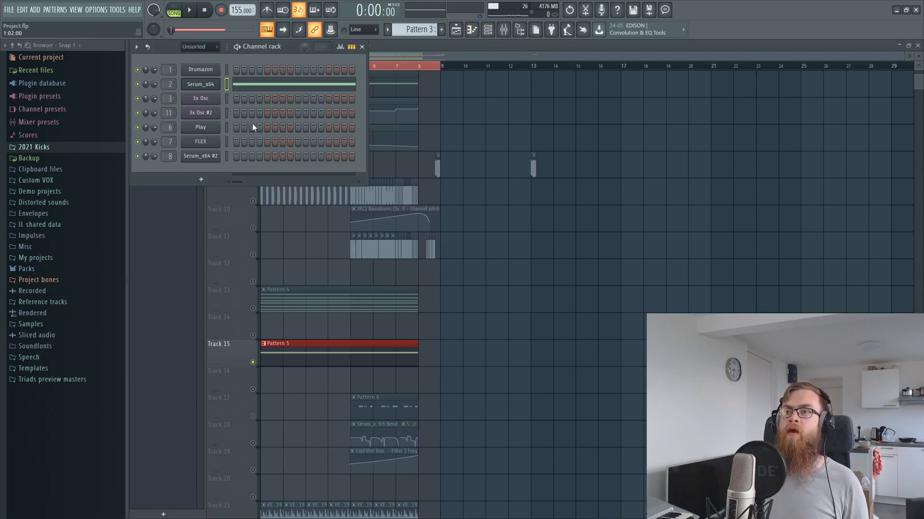
scroll(416, 29, "down", 1)
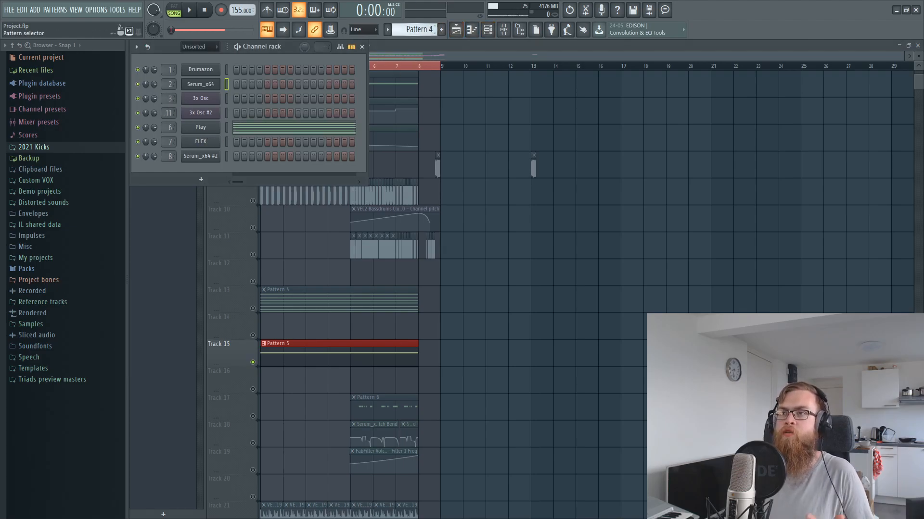
scroll(416, 30, "down", 1)
left_click(488, 31)
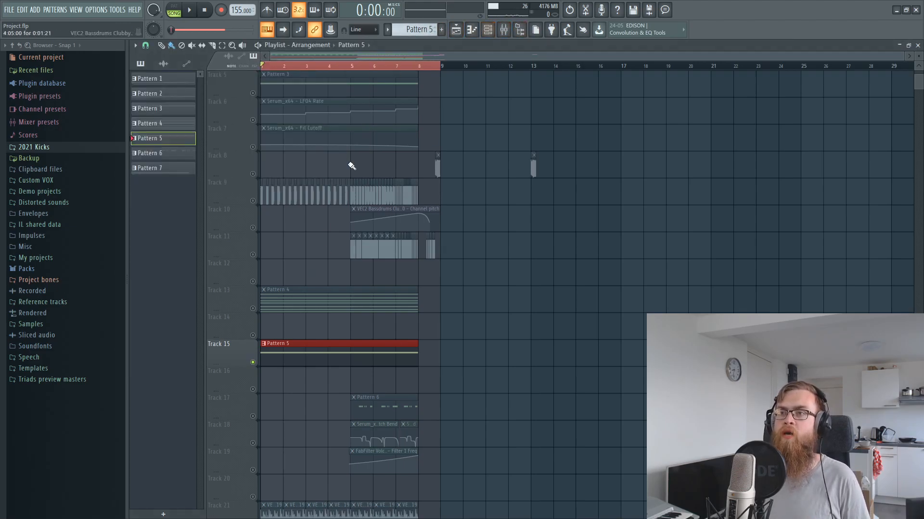
Step: Solo and select the FLEX mixer track, play it while inspecting its FabFilter Pro-Q 2 filter, and return to the playlist
key("F9")
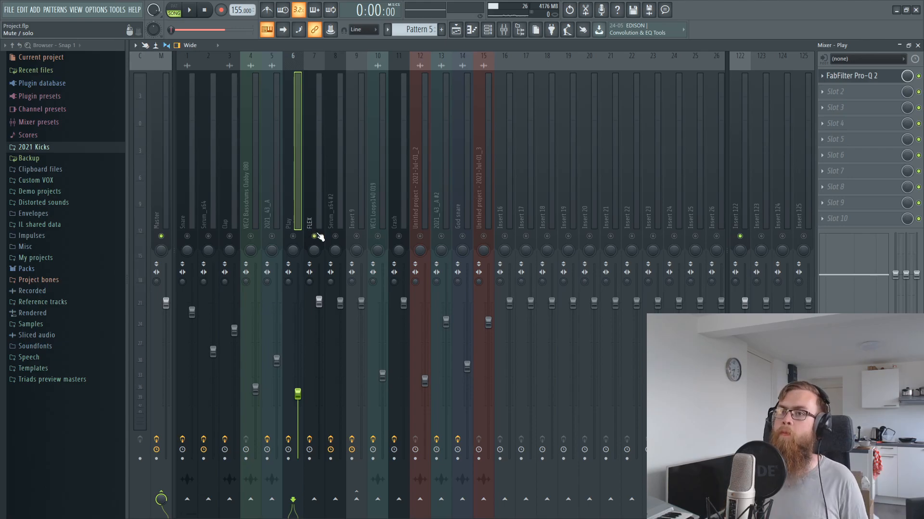
left_click(315, 202)
key("space")
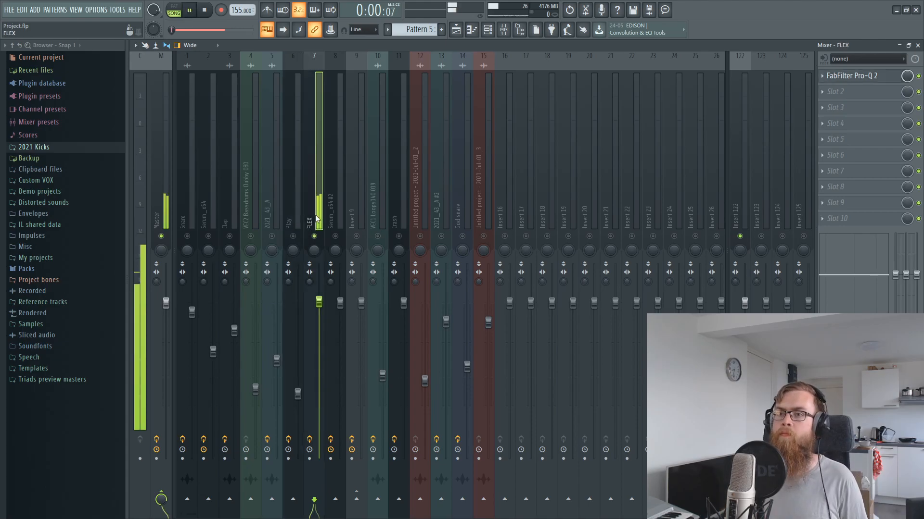
left_click(851, 79)
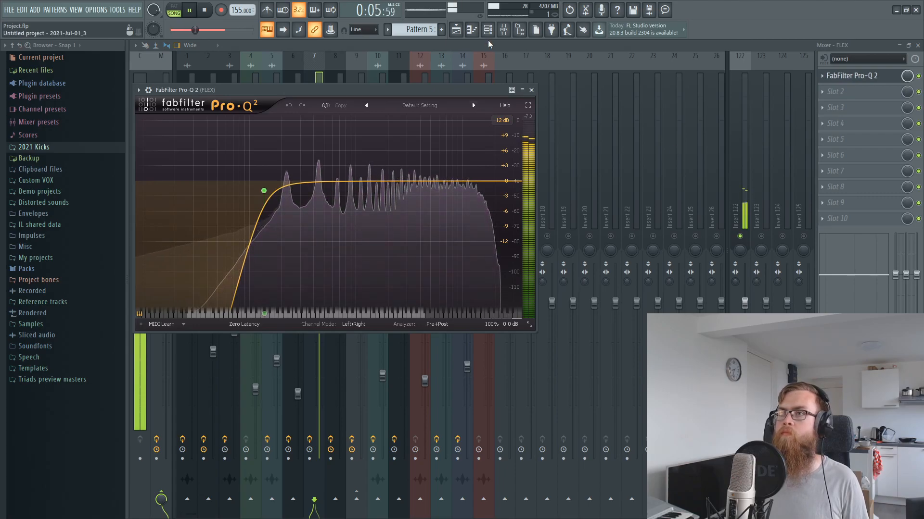
key("space")
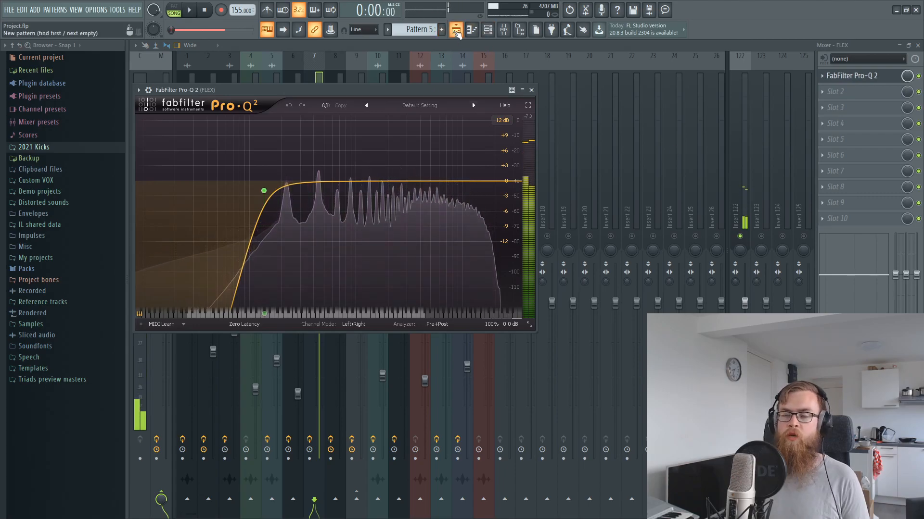
left_click(455, 30)
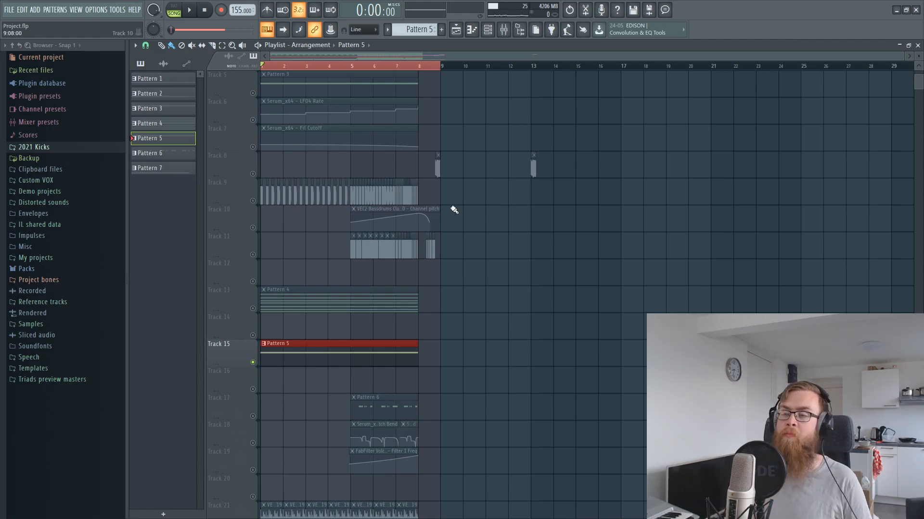
Step: Unmute all mixer tracks and end the Track 15 solo so every playlist layer is active
left_click(504, 30)
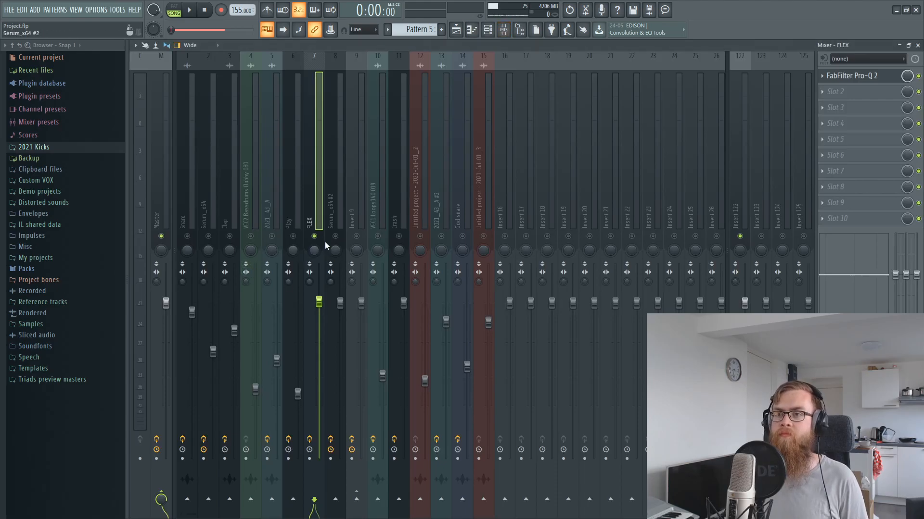
left_click(456, 29)
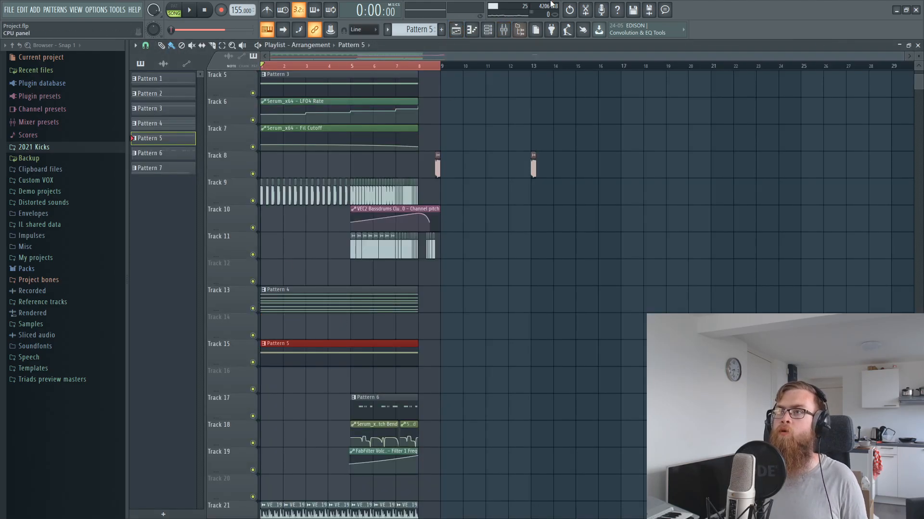
key("F9")
key("F5")
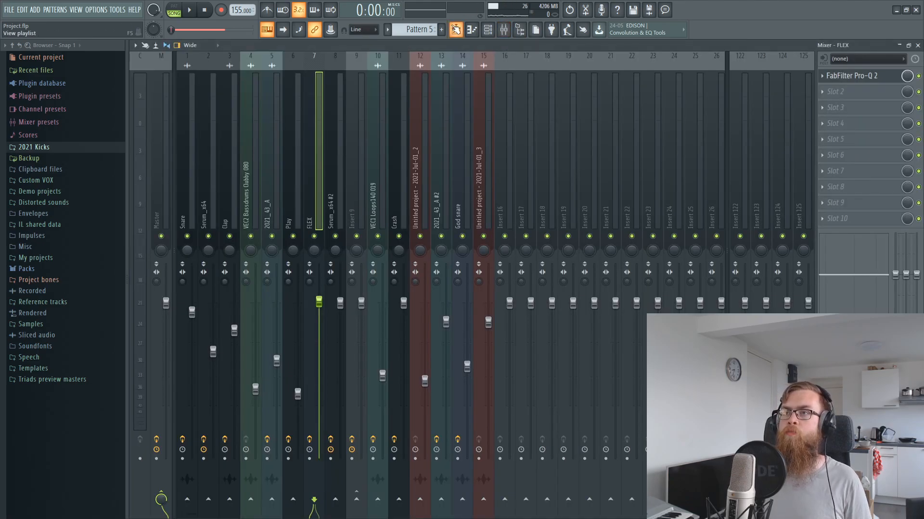
Step: Mute Tracks 17, 21, 23 and 15 in the playlist and play the arrangement from the start without them
left_click(252, 254)
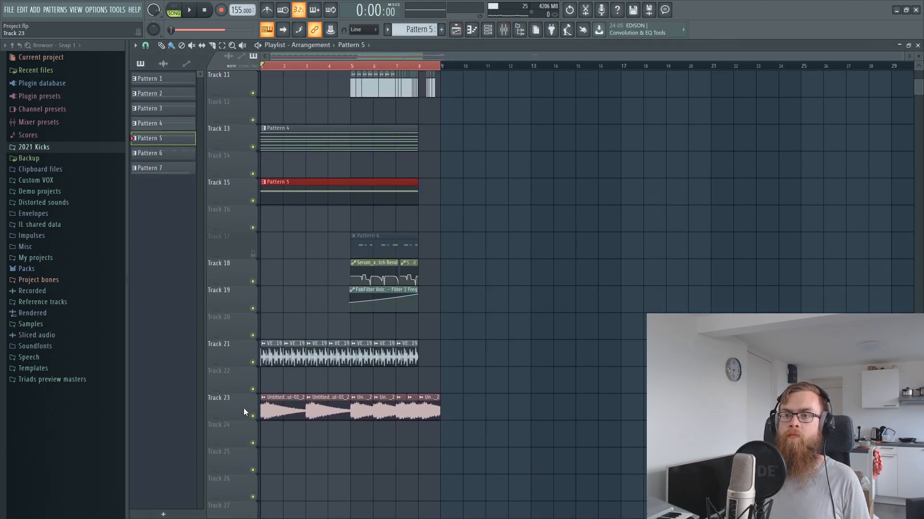
left_click(253, 362)
left_click(253, 416)
scroll(453, 337, "up", 4)
left_click(253, 416)
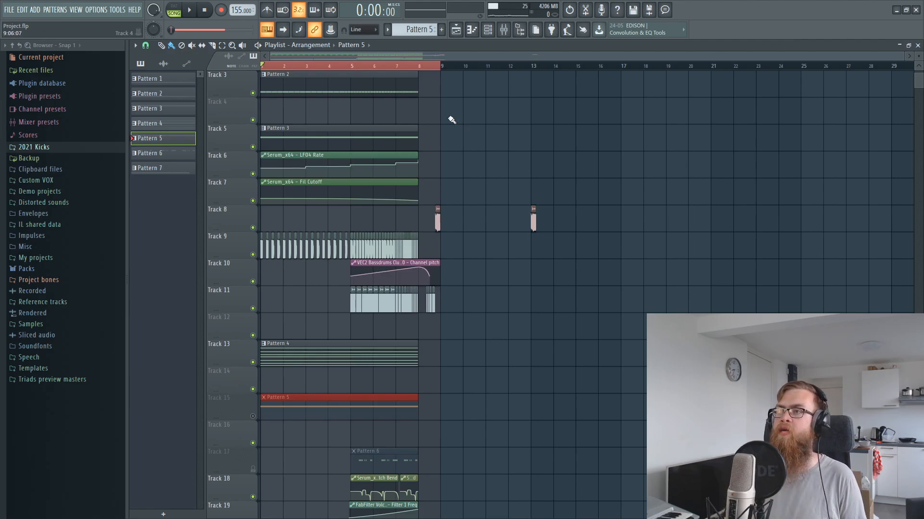
key("space")
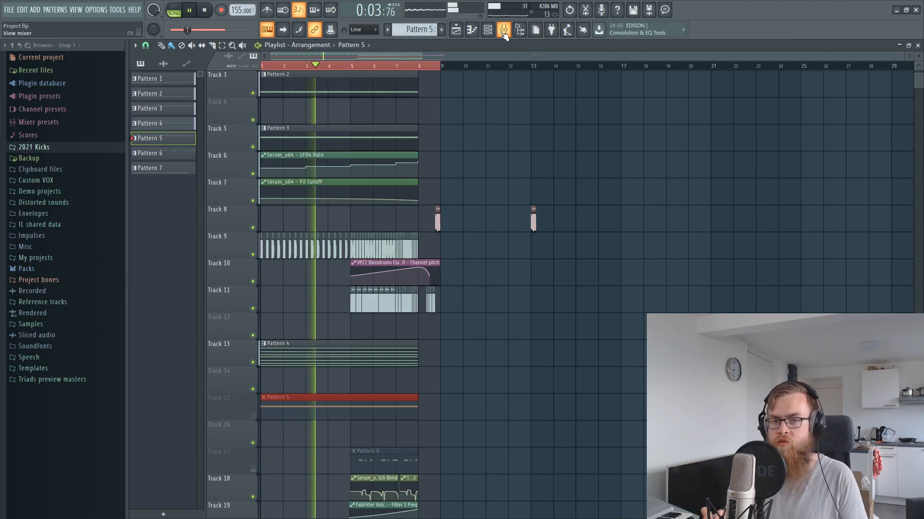
key("space")
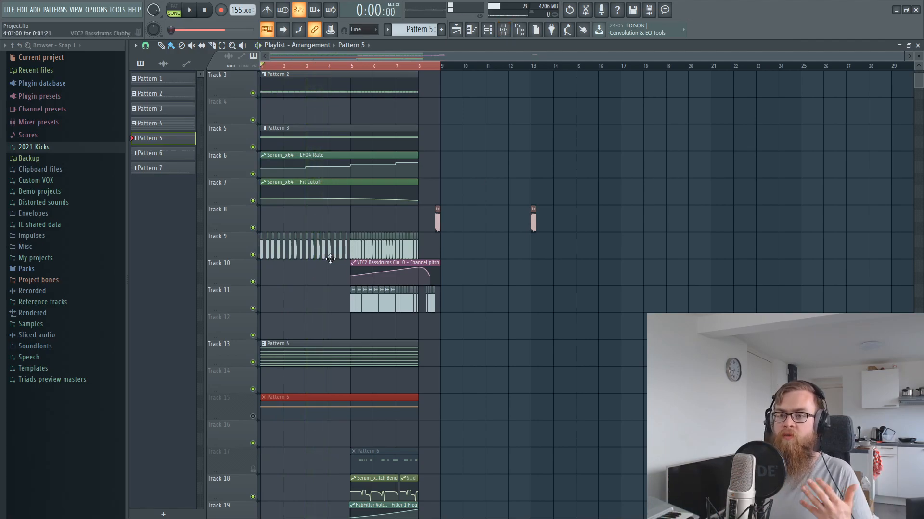
Step: Unmute Track 15 and play the arrangement from the start with the FLEX layer added
left_click(253, 416)
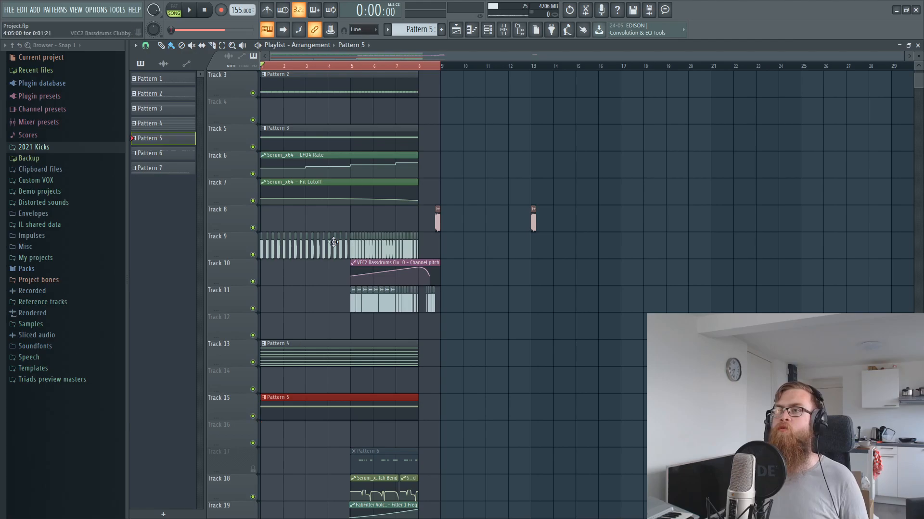
key("space")
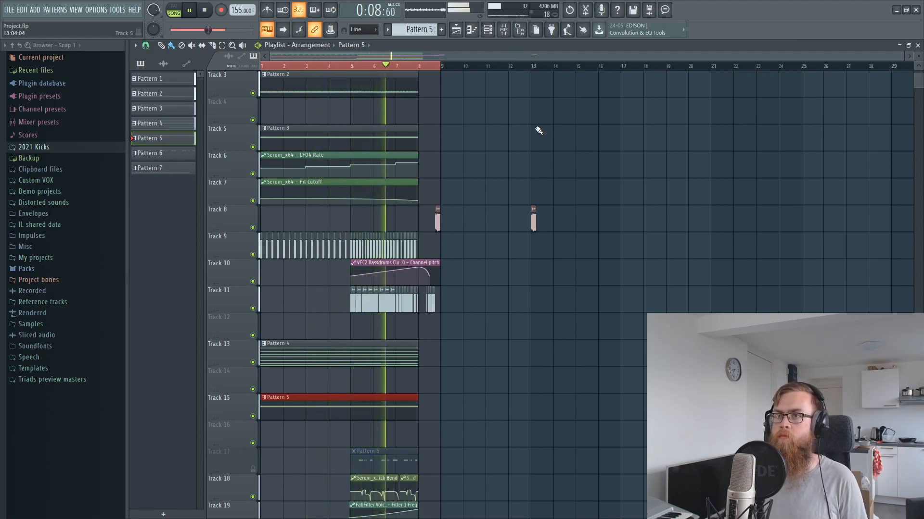
key("space")
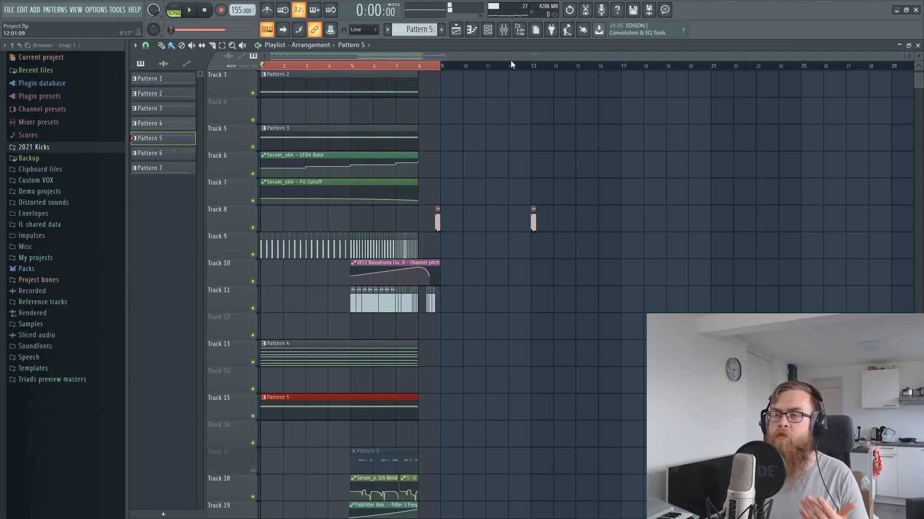
left_click(506, 33)
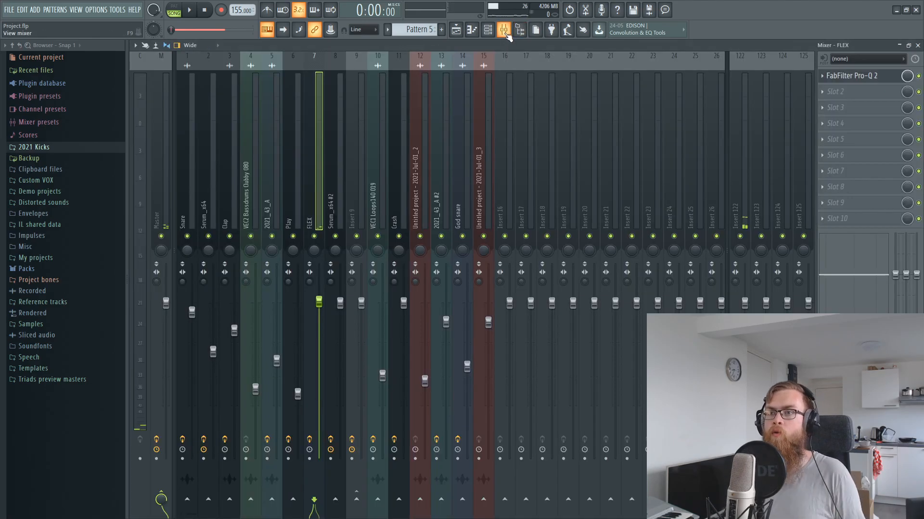
left_click(458, 33)
Step: Solo Track 17 in the playlist and enable its automation on Tracks 18 and 19
scroll(548, 222, "down", 5)
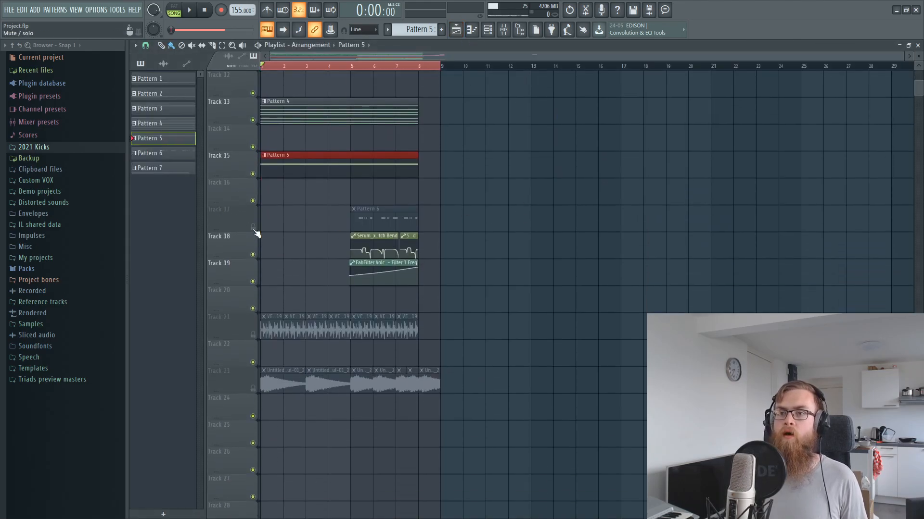
right_click(253, 227)
left_click(253, 256)
left_click(254, 282)
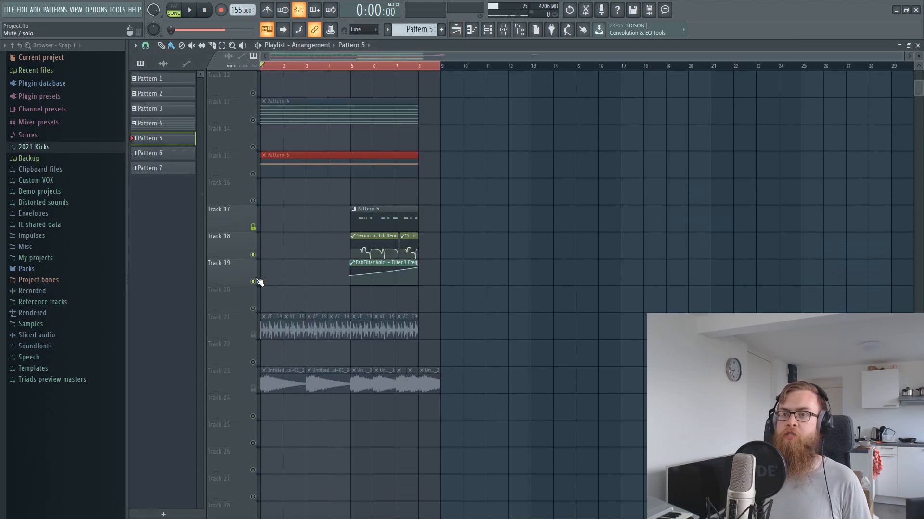
Step: Select the Serum_x64 #2 mixer track, return to the playlist and place the playhead at bar 5
left_click(503, 34)
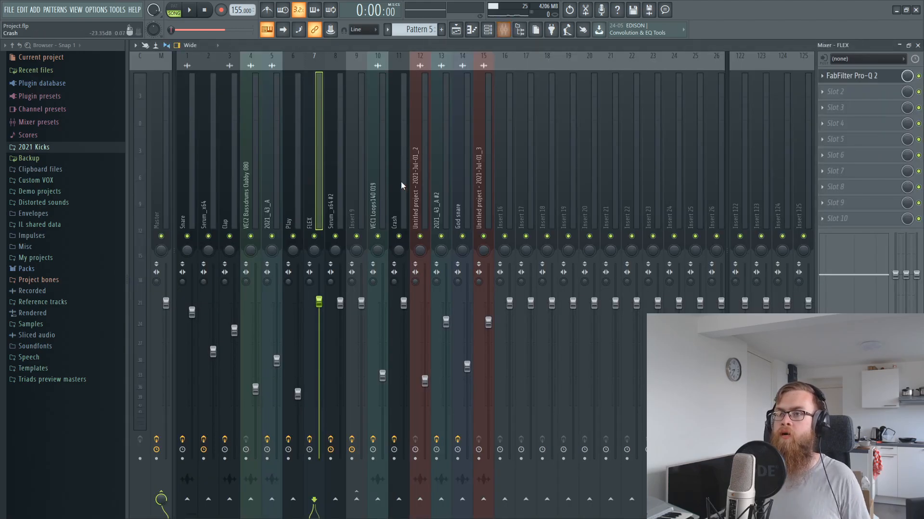
left_click(340, 229)
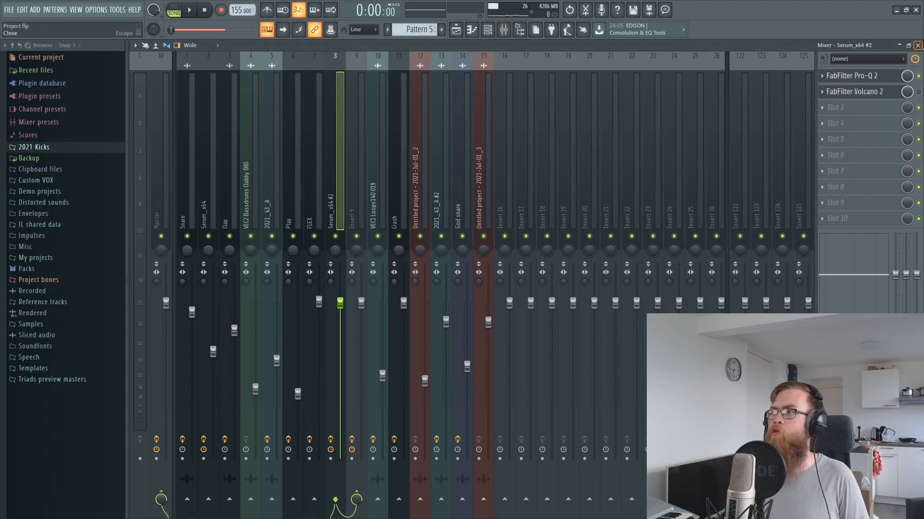
left_click(917, 44)
left_click(351, 66)
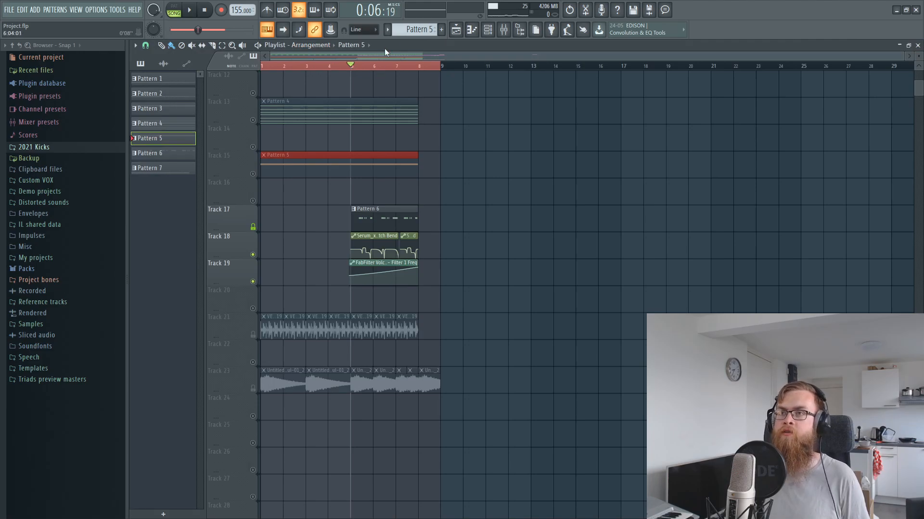
Step: Inspect the Serum_x64 #2 synth from the channel rack and play the soloed layer from bar 5
left_click(488, 30)
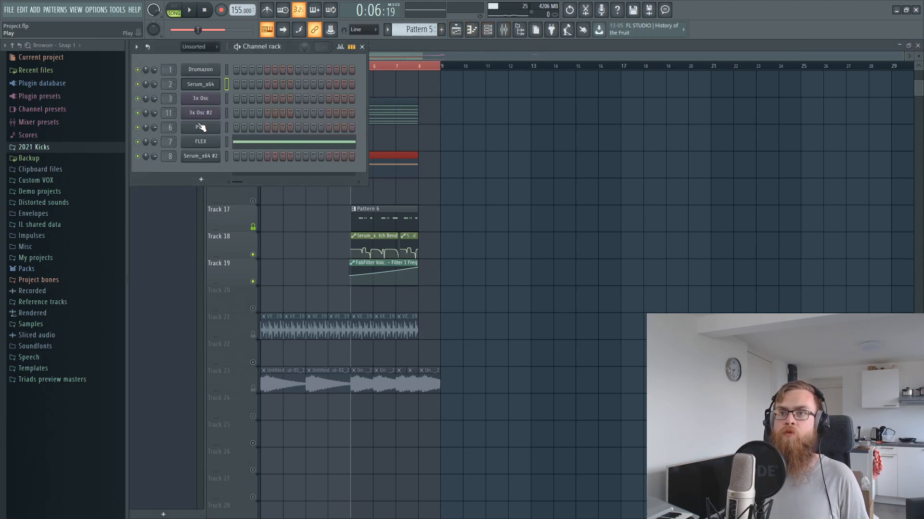
left_click(208, 142)
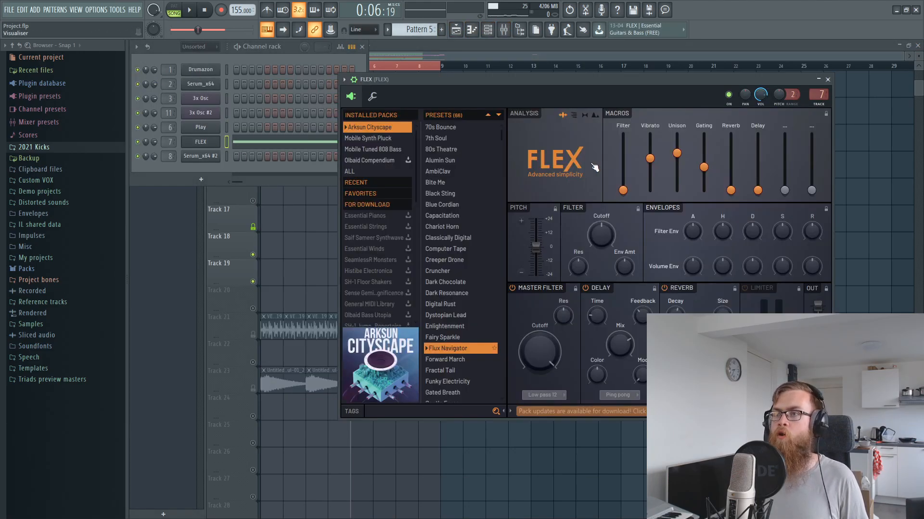
left_click(197, 156)
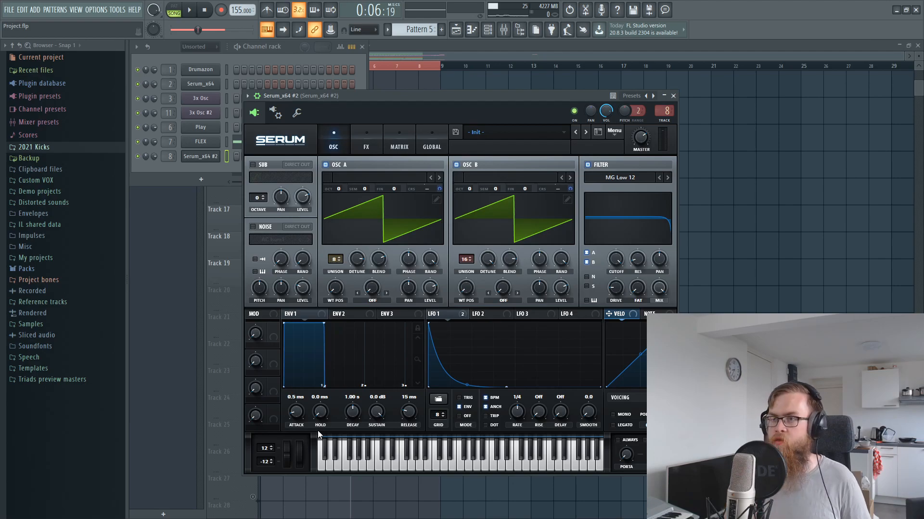
left_click_drag(405, 95, 572, 178)
left_click(416, 51)
key("space")
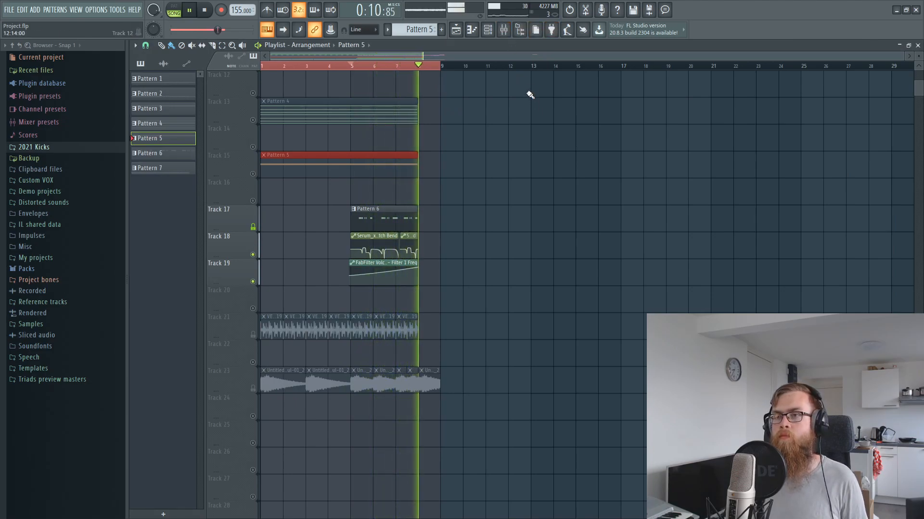
key("space")
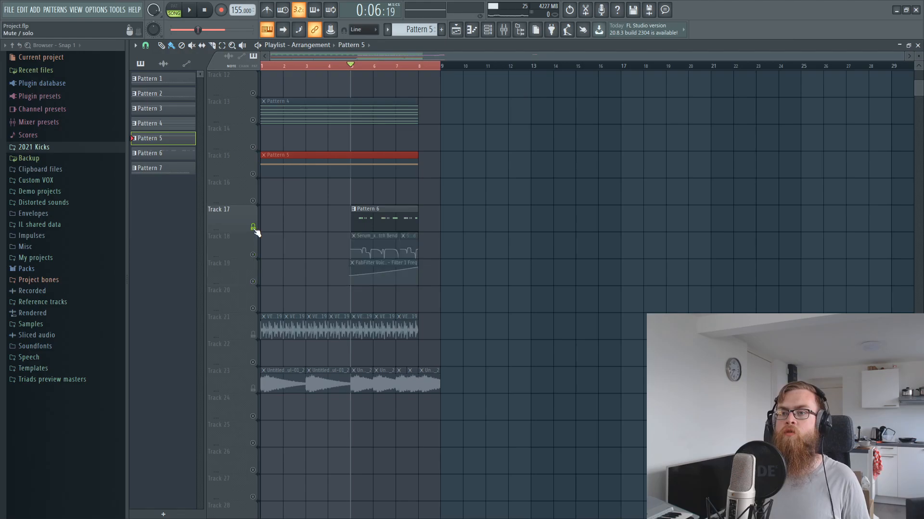
scroll(259, 230, "up", 6)
left_click_drag(312, 357, 470, 72)
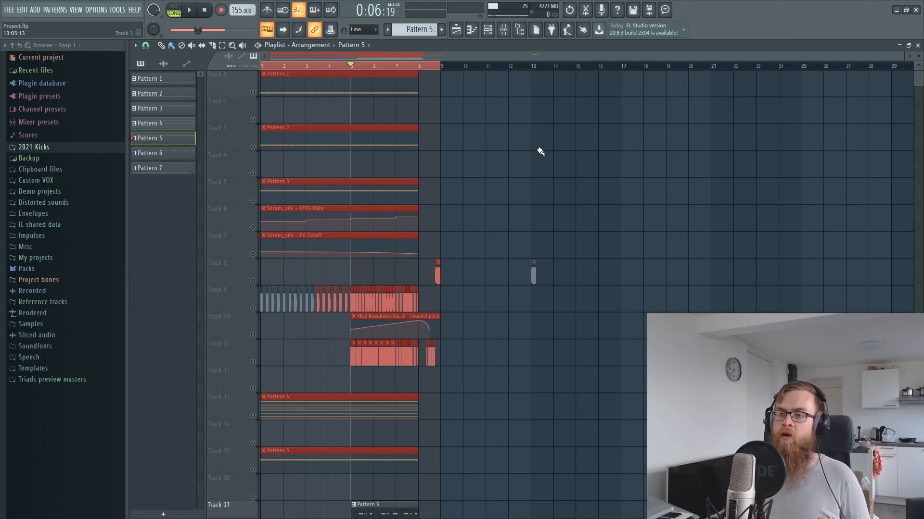
scroll(535, 168, "down", 3)
left_click(448, 355, "ctrl")
scroll(438, 363, "down", 2)
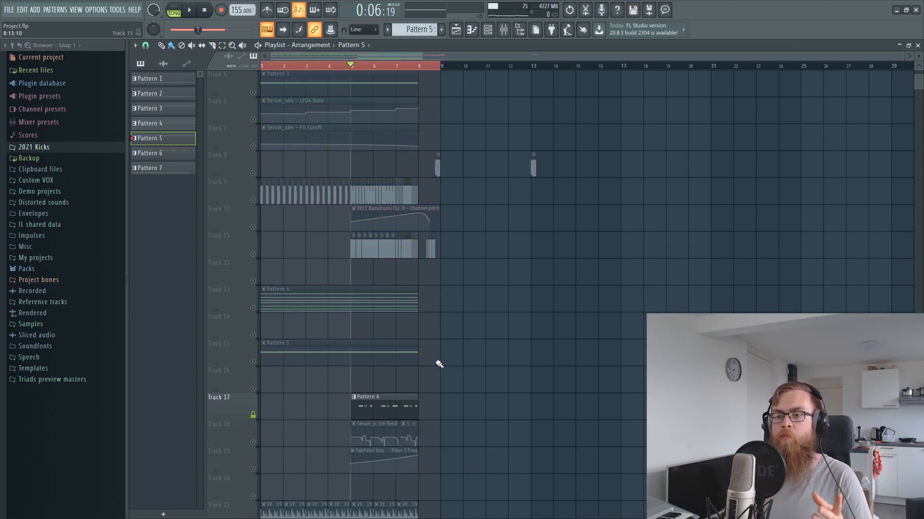
Step: Enable Tracks 18 and 19 alongside Track 17 and play the three tracks from bar 5
left_click(253, 416)
left_click(253, 442)
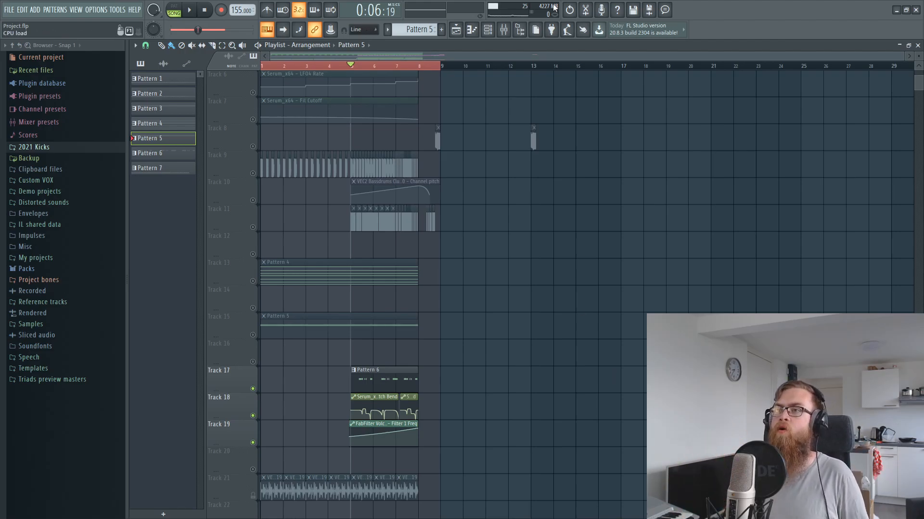
left_click(504, 30)
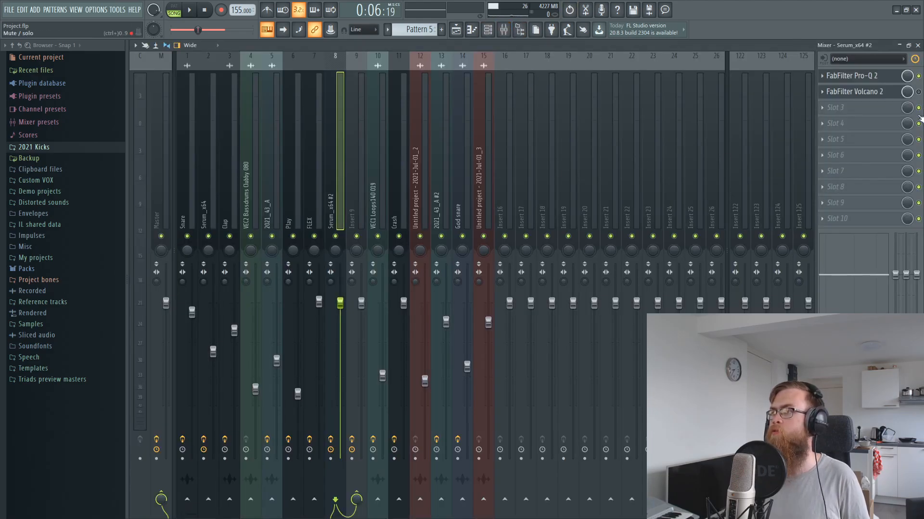
left_click(917, 45)
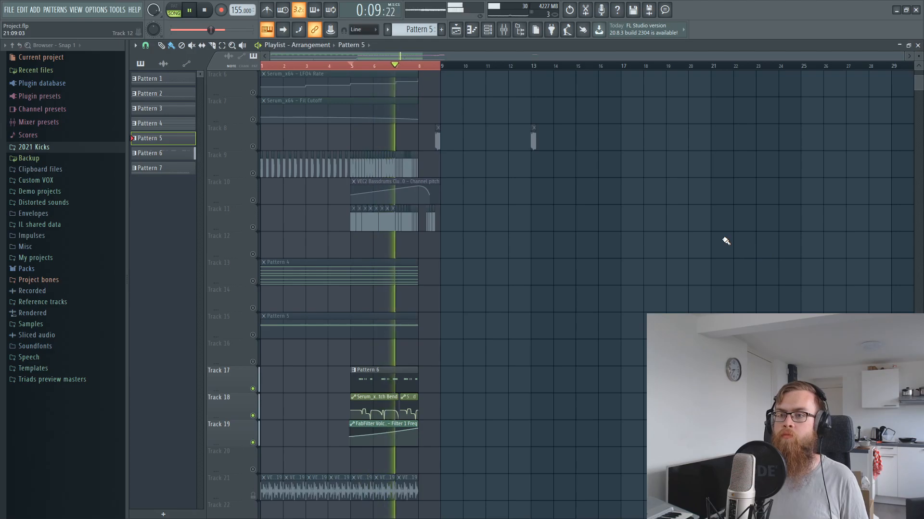
key("space")
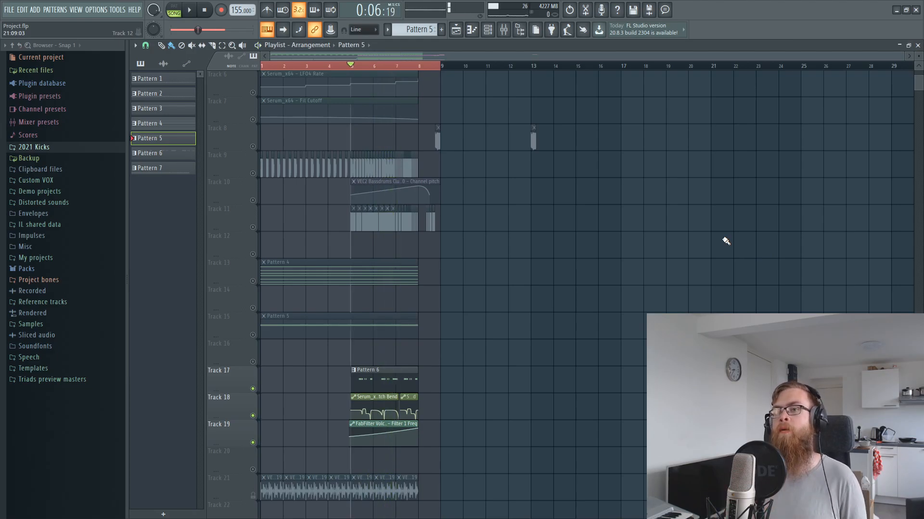
Step: End the solo in the playlist and play the arrangement from the start with the Serum_x64 #2 layer added
right_click(252, 281)
right_click(253, 281)
scroll(512, 336, "down", 1)
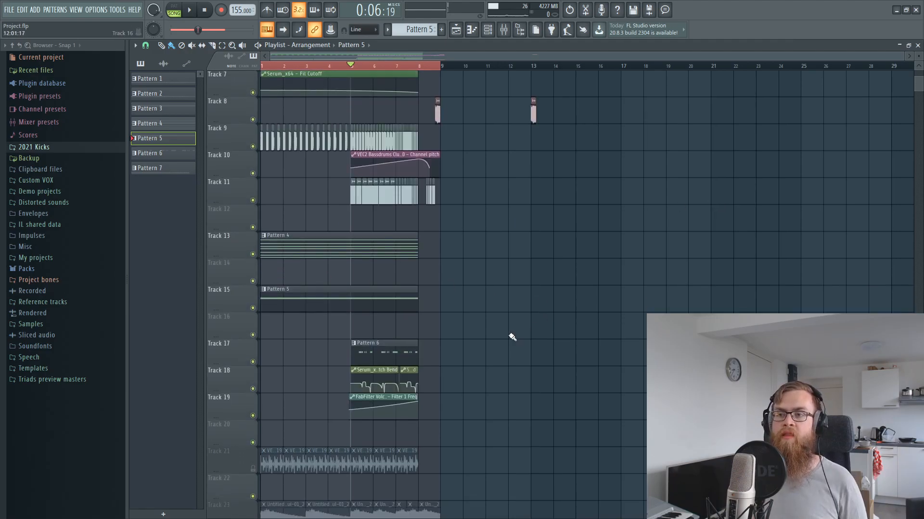
left_click_drag(330, 66, 198, 64)
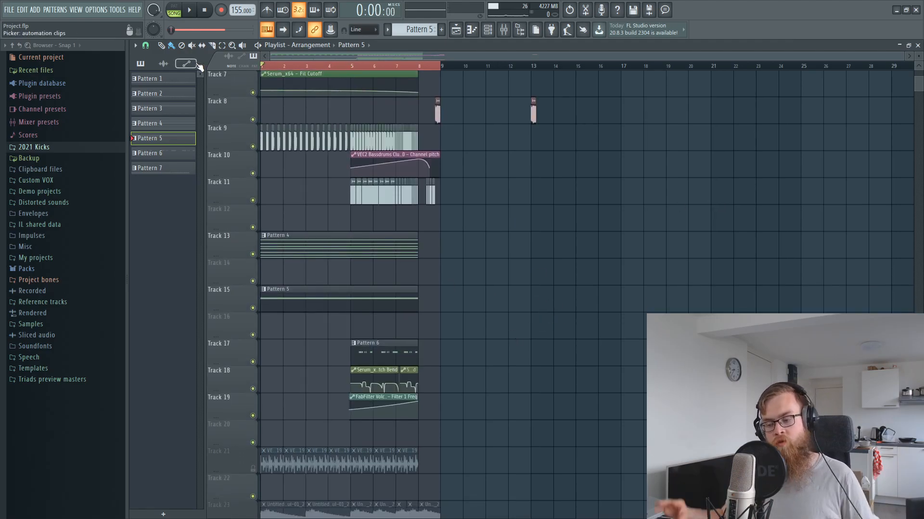
key("space")
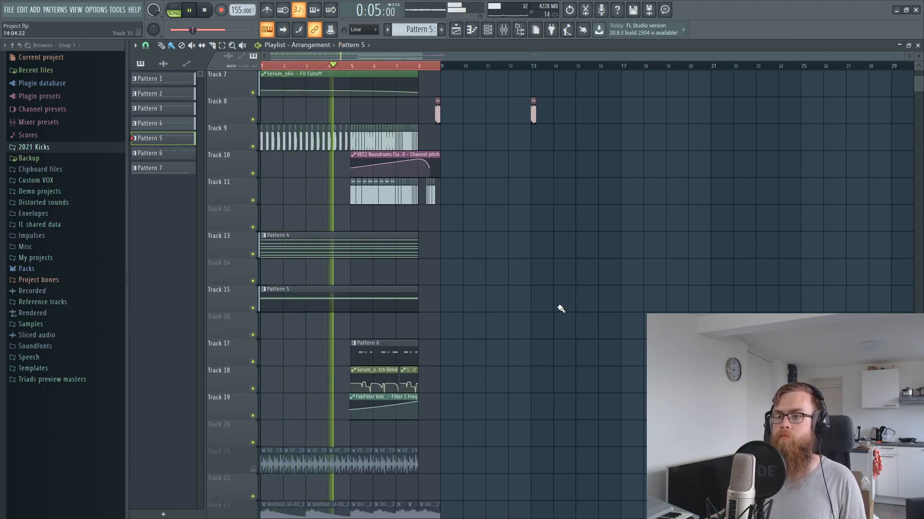
scroll(509, 295, "down", 2)
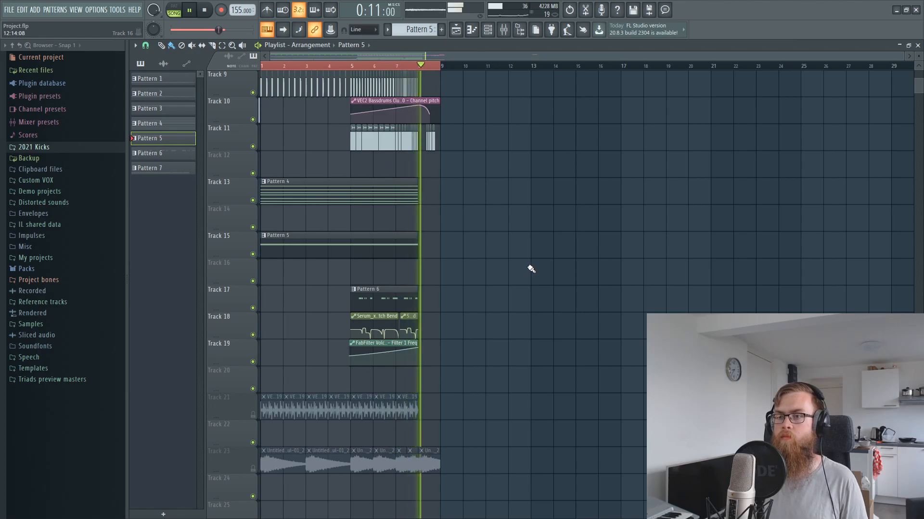
key("space")
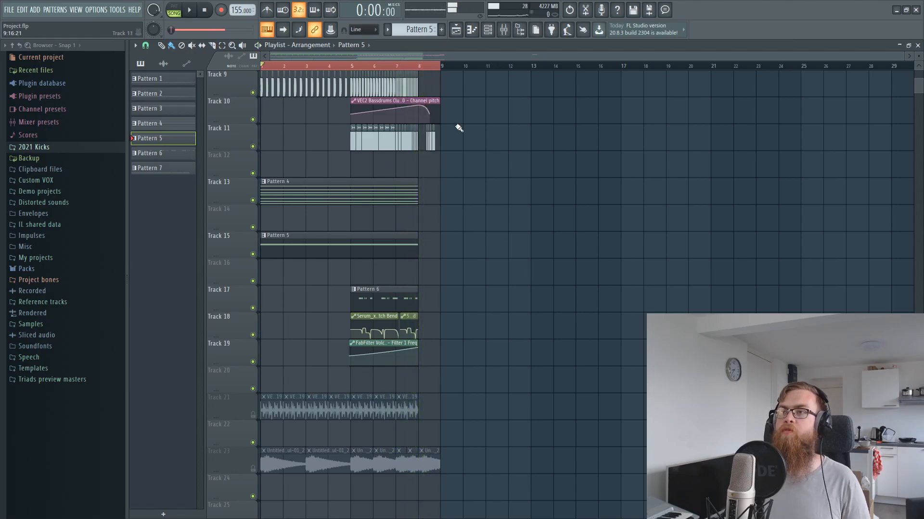
Step: Look over the mixer tracks and examine the build-up's layers throughout the playlist
left_click(503, 30)
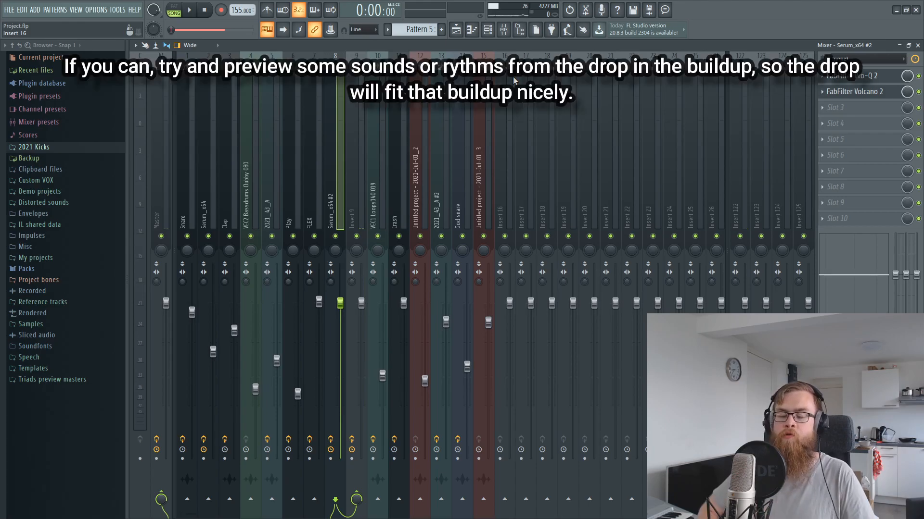
left_click(454, 30)
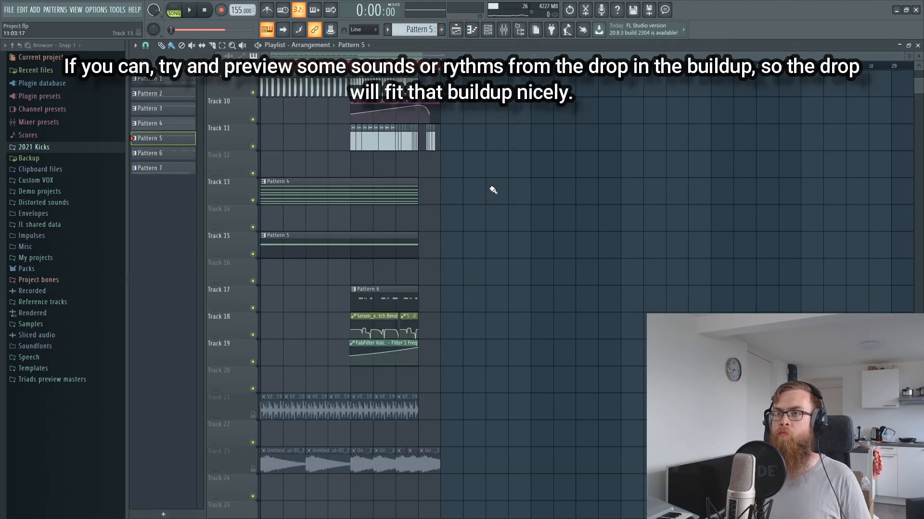
scroll(490, 189, "up", 5)
left_click_drag(490, 292, 470, 283)
scroll(497, 327, "down", 3)
mouse_move(460, 417)
left_mouse_down()
mouse_move(350, 367)
mouse_move(349, 342)
mouse_move(477, 354)
left_mouse_up()
right_click(474, 381)
scroll(284, 286, "down", 5)
scroll(285, 286, "up", 10)
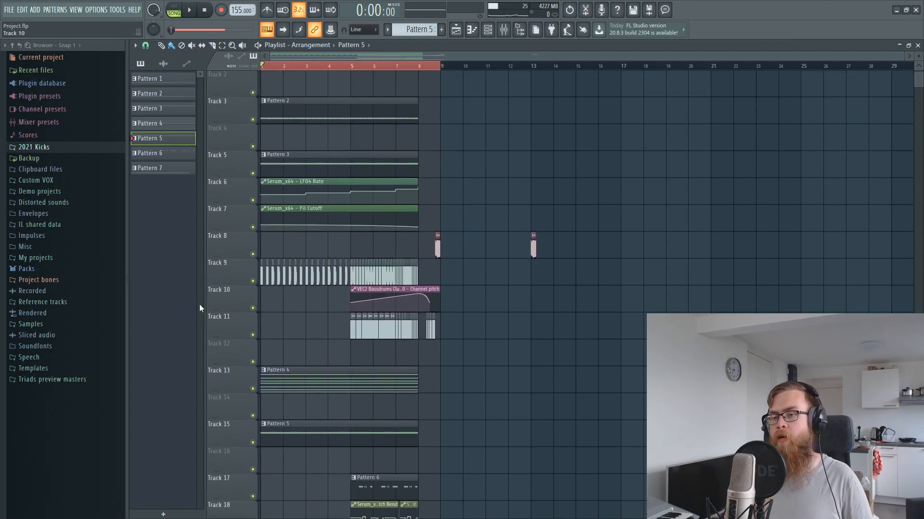
Step: Solo Track 23 in the playlist and examine its Untitled project - 2021-Jul-01_2 audio clips
scroll(436, 271, "down", 10)
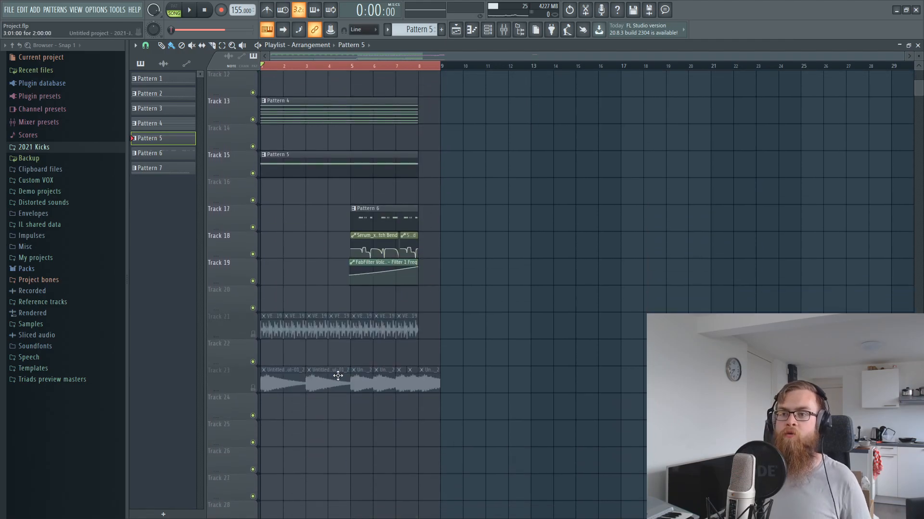
left_click(252, 389, "ctrl")
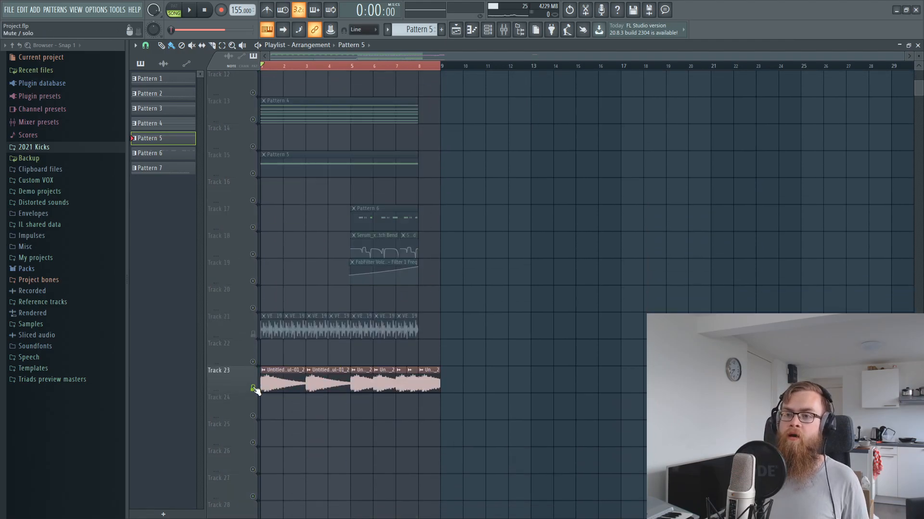
scroll(581, 309, "down", 4)
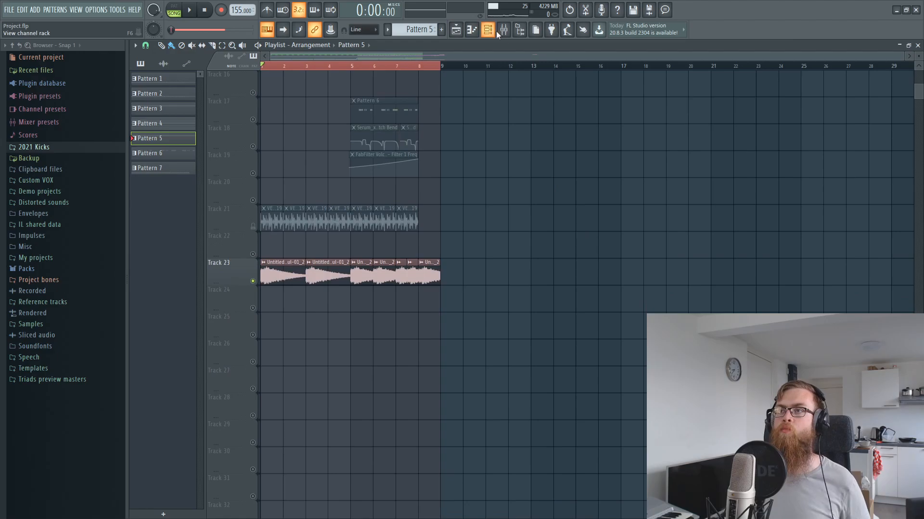
left_click_drag(269, 313, 473, 262)
left_click(462, 250, "ctrl")
scroll(298, 64, "up", 5)
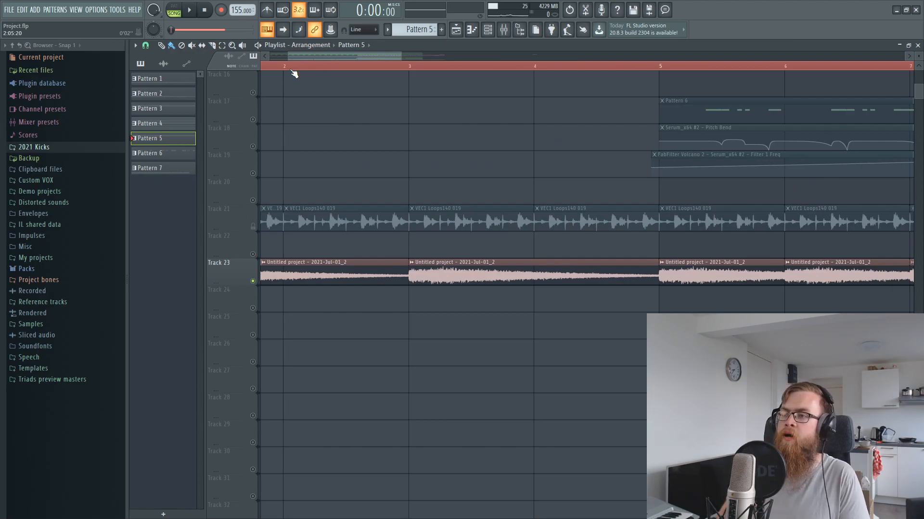
scroll(280, 70, "down", 3)
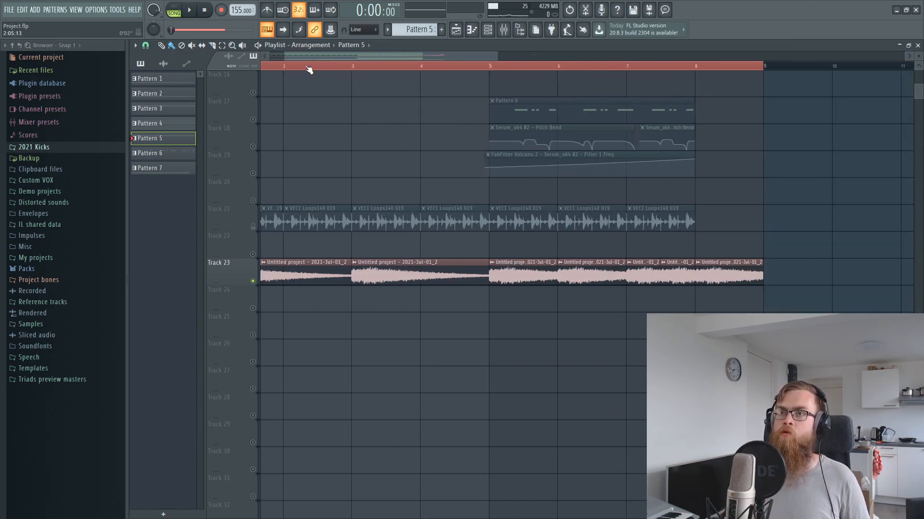
Step: Move Track 23's first clip down to Track 24 and shift the second clip earlier so that the two overlap
left_click(360, 264)
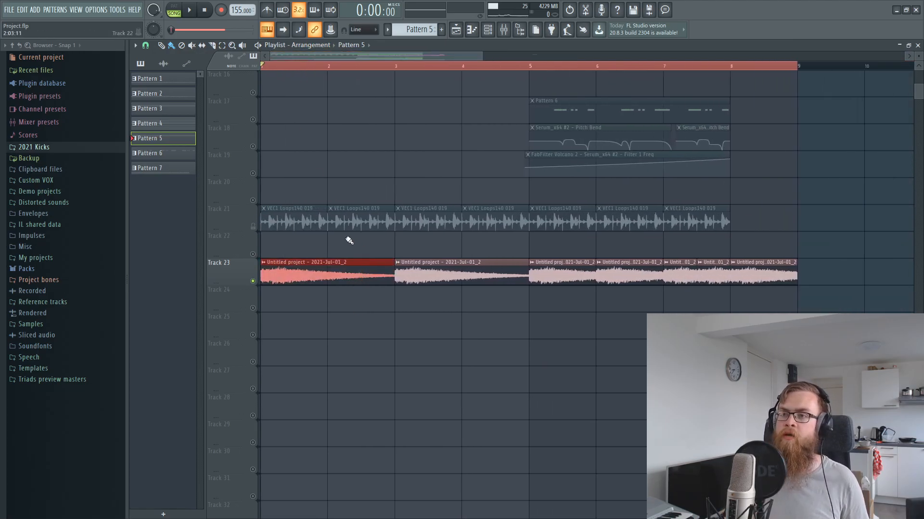
mouse_move(388, 266)
left_mouse_down()
mouse_move(335, 263)
mouse_move(388, 264)
left_mouse_up()
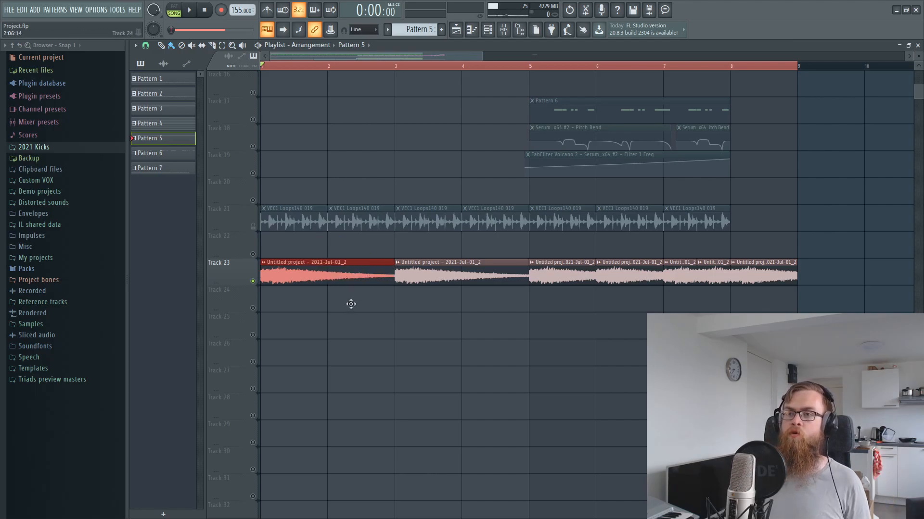
left_click_drag(350, 291, 354, 299)
left_click_drag(427, 277, 322, 259)
left_click_drag(327, 322, 399, 245)
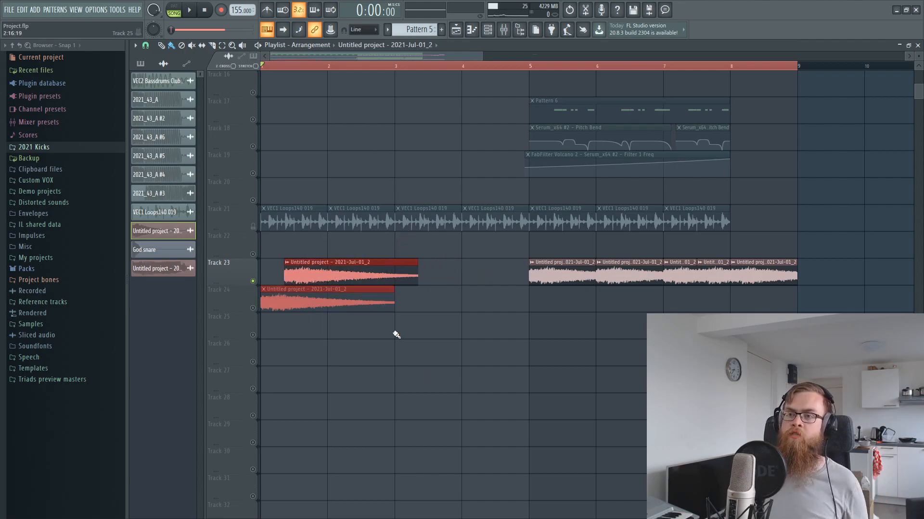
left_click_drag(356, 311, 400, 275)
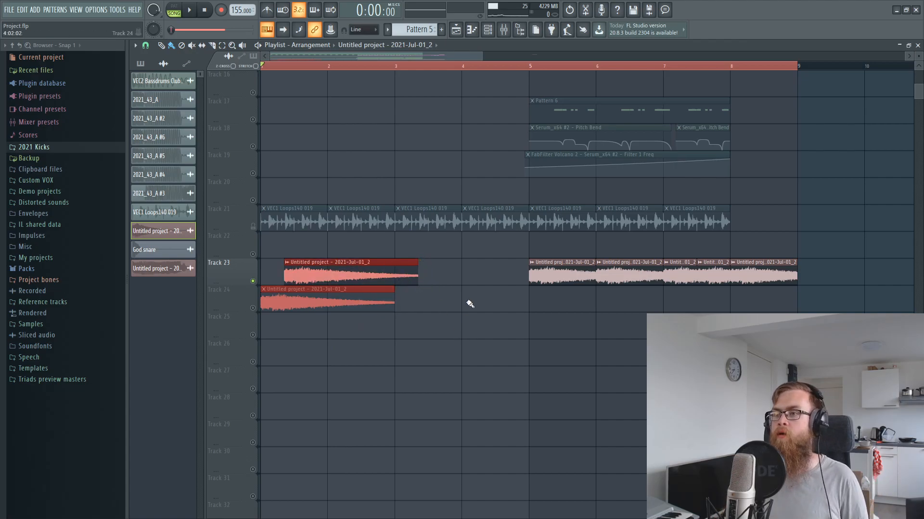
Step: Delete the shifted clip, return the first clip to Track 23 and place a copy at bar 3
right_click(367, 268)
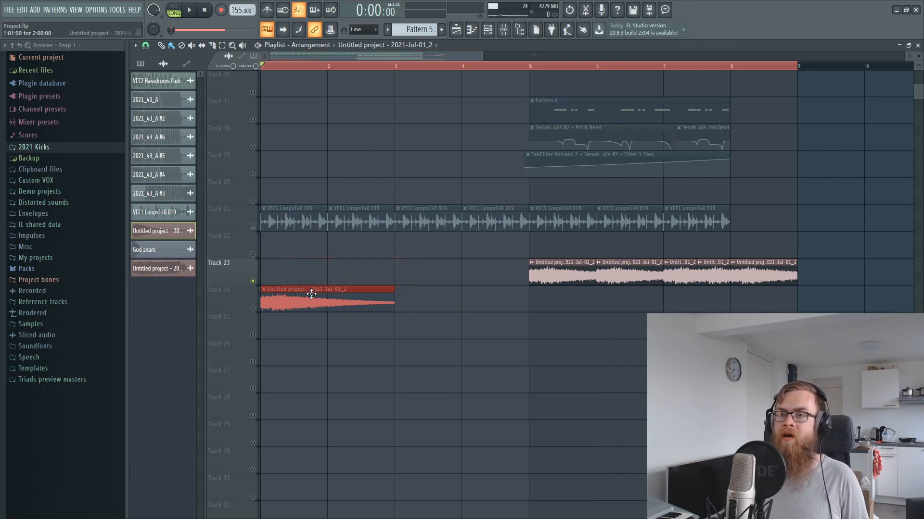
left_click_drag(312, 291, 315, 266)
left_click(440, 315, "ctrl")
left_click(482, 262)
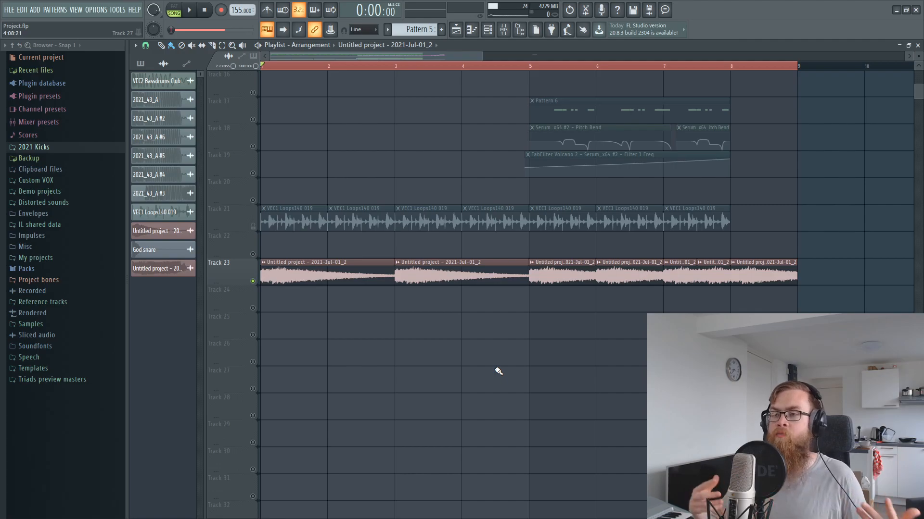
Step: Play the soloed Track 23 from the start, from bar 3 and from bar 5
key("space")
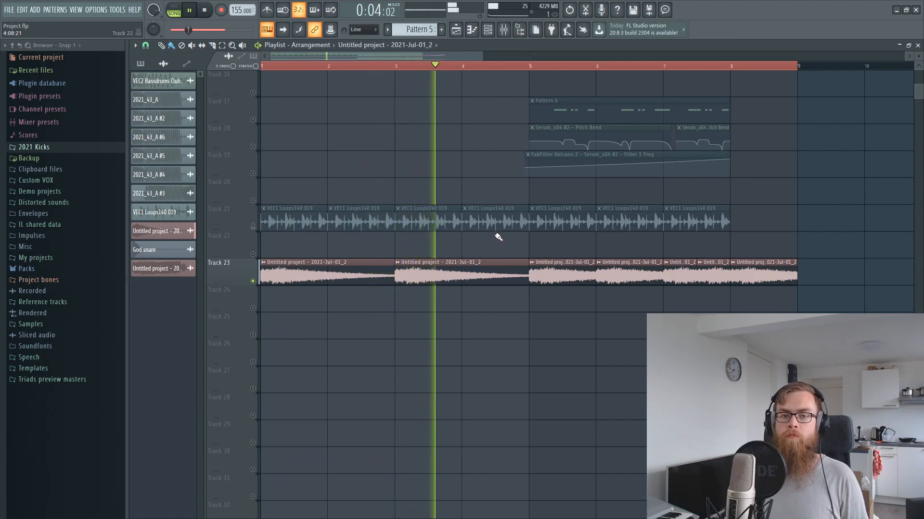
key("space")
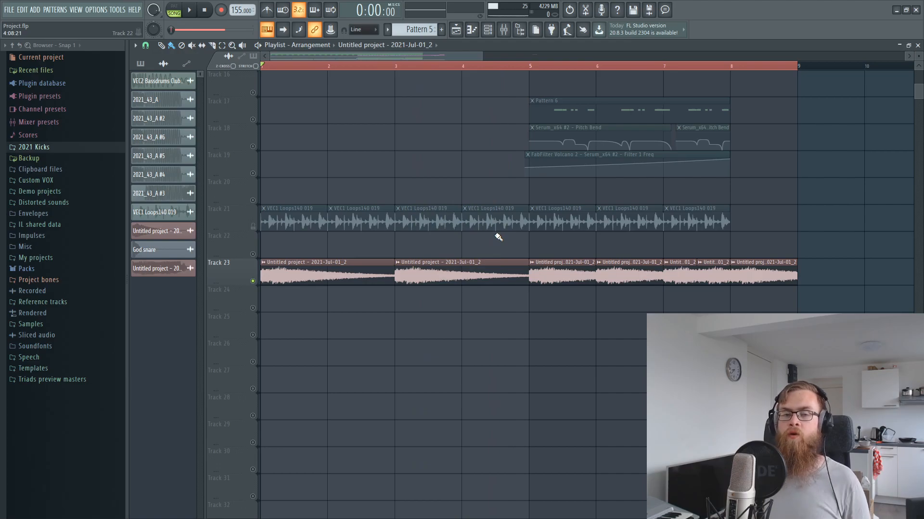
left_click(396, 68)
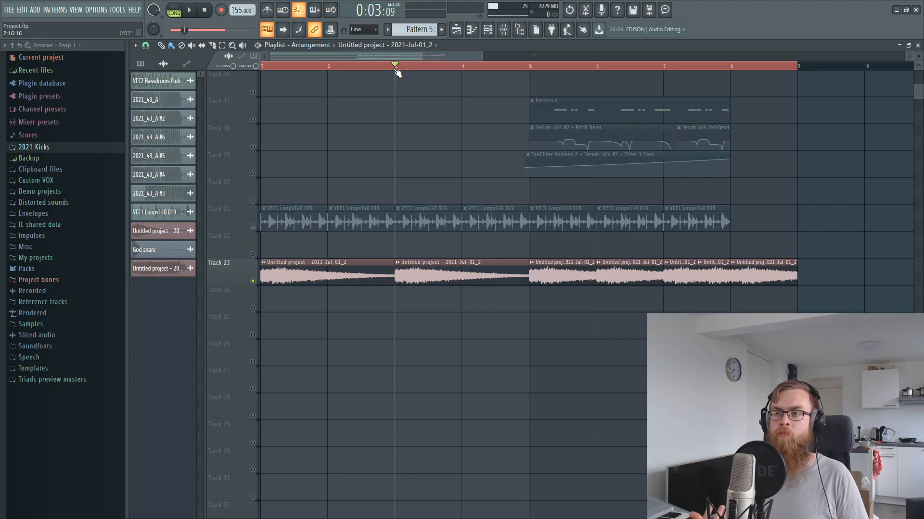
key("space")
key("space")
left_click(528, 69)
key("space")
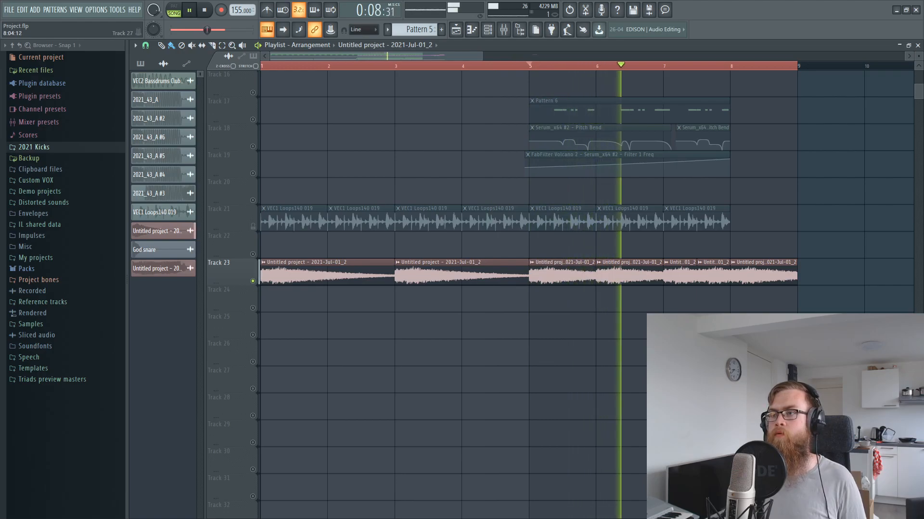
key("space")
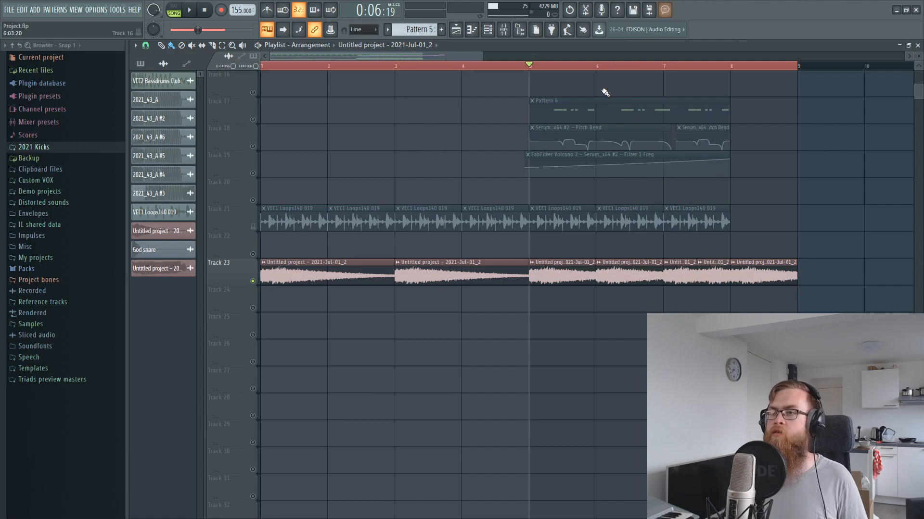
Step: End the solo of Track 23 and play the whole arrangement from the start with the mixer in view
scroll(480, 71, "down", 4)
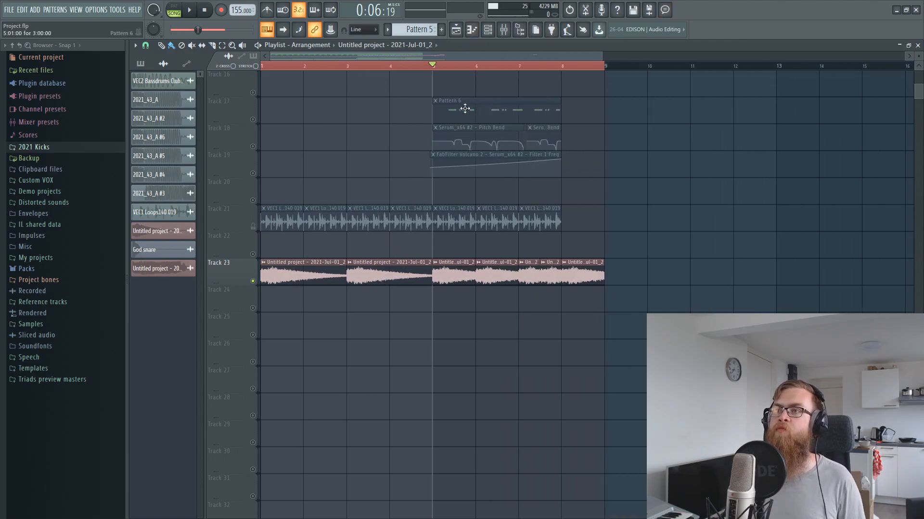
left_click(504, 30)
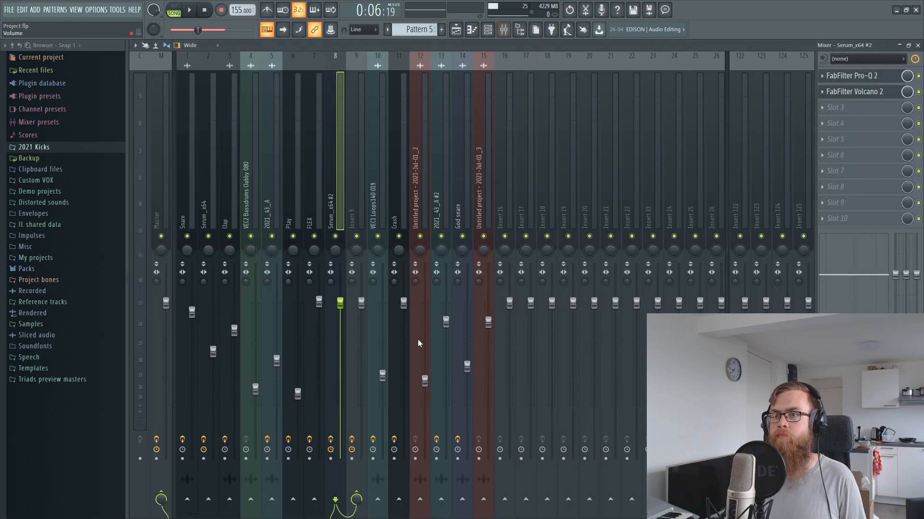
left_click(455, 30)
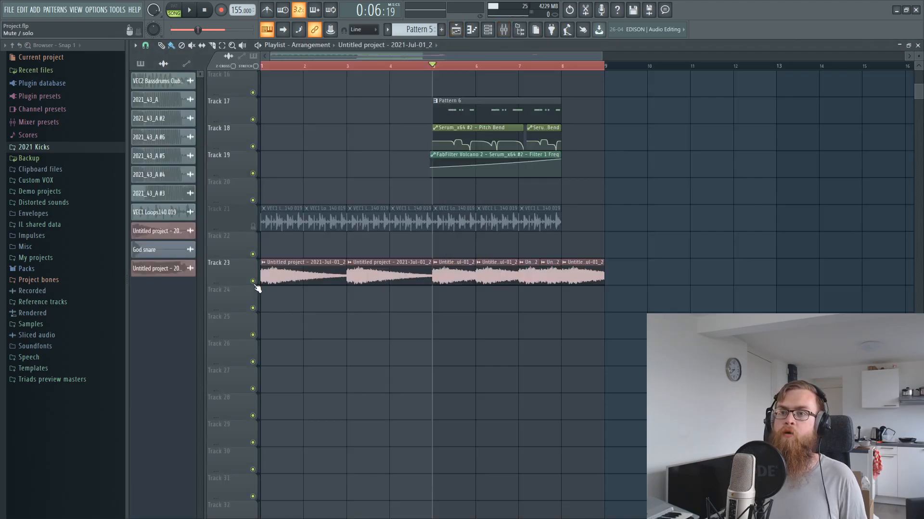
scroll(269, 240, "up", 4)
left_click_drag(306, 66, 10, 72)
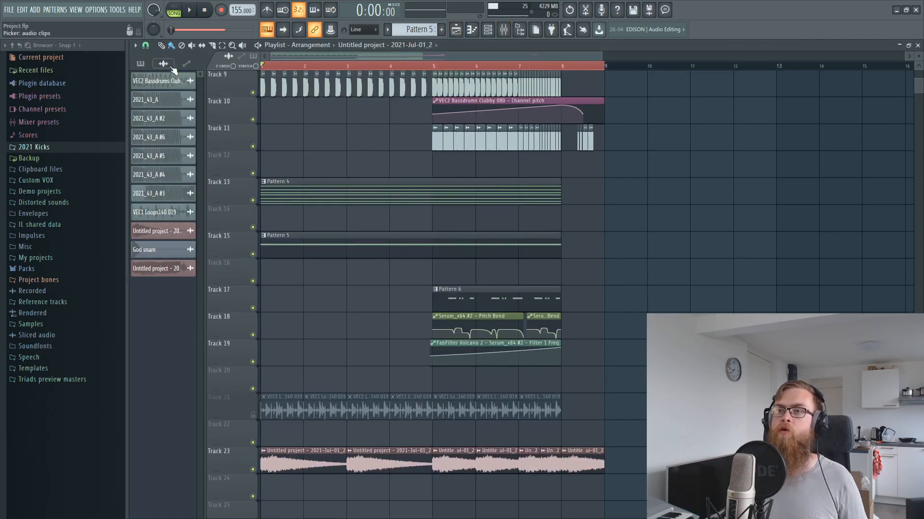
scroll(429, 392, "down", 3)
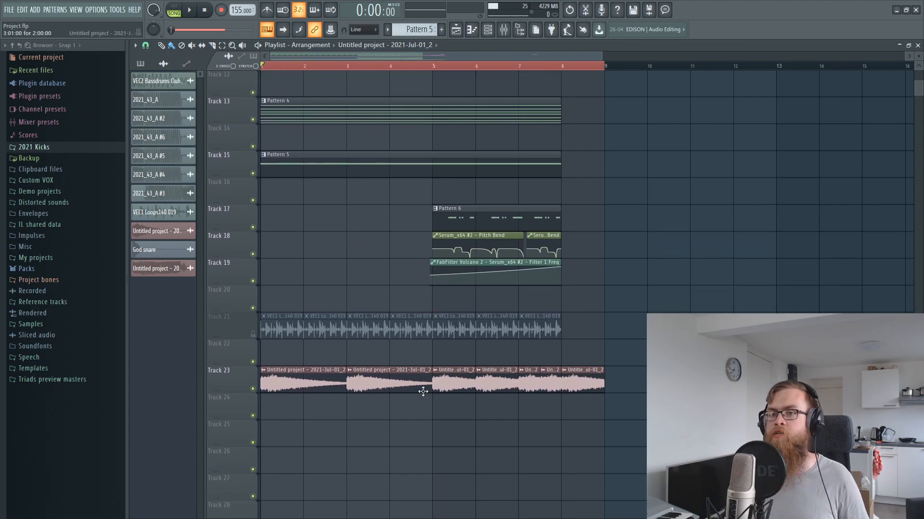
left_click(504, 29)
key("space")
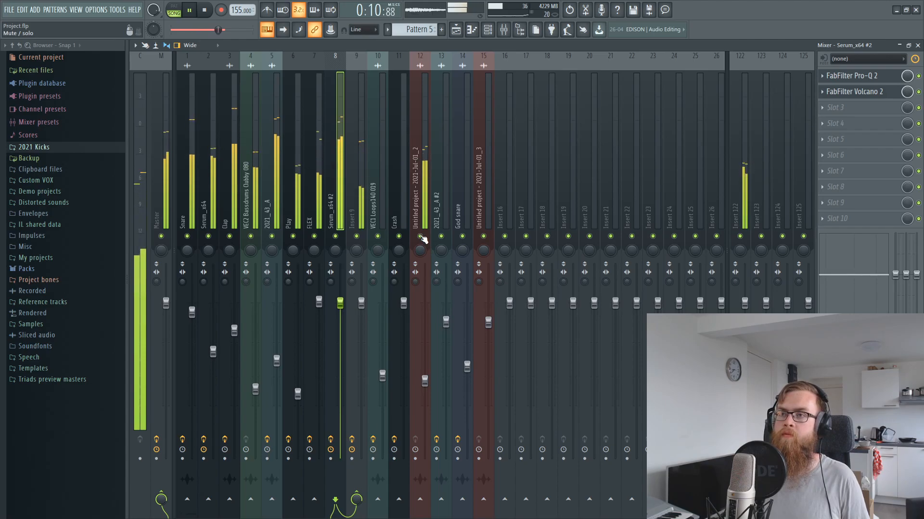
key("space")
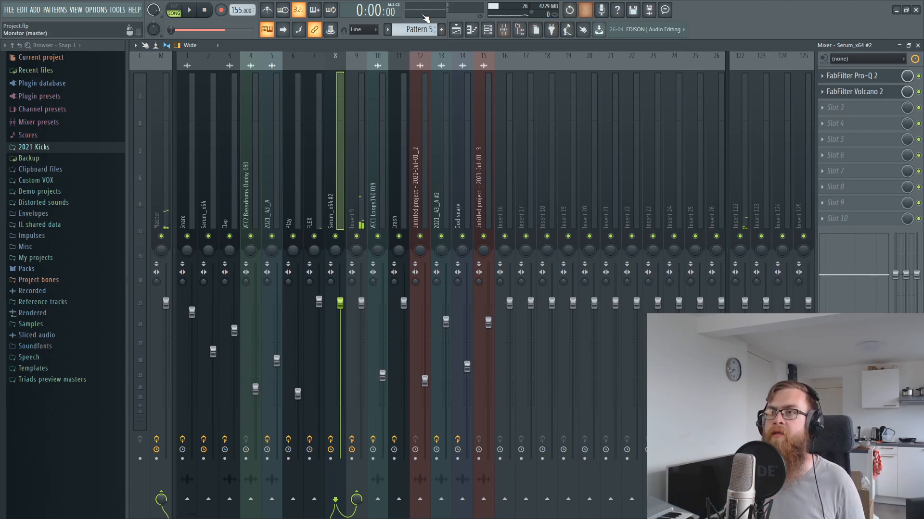
Step: Look over the playlist layers and select the Pattern 1 and Pattern 2 clips on Tracks 1 and 3
left_click(456, 29)
scroll(633, 259, "up", 4)
scroll(635, 262, "down", 2)
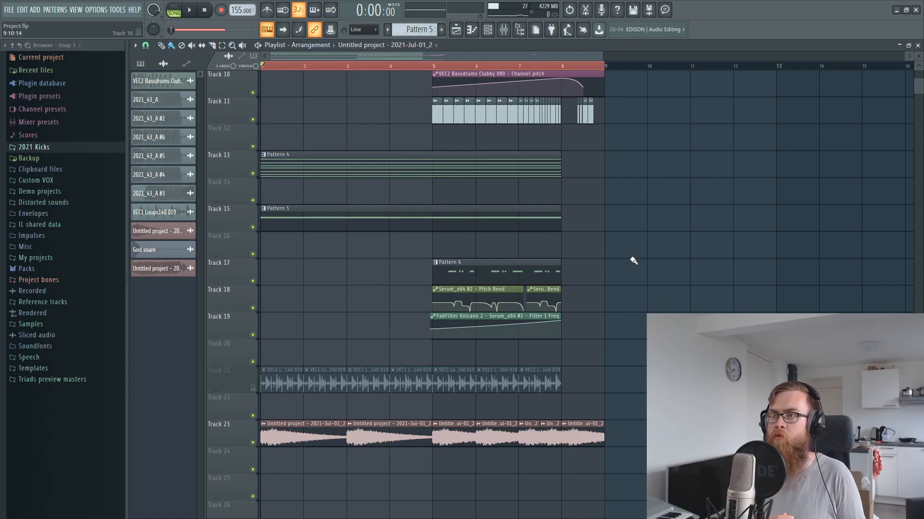
scroll(608, 274, "up", 8)
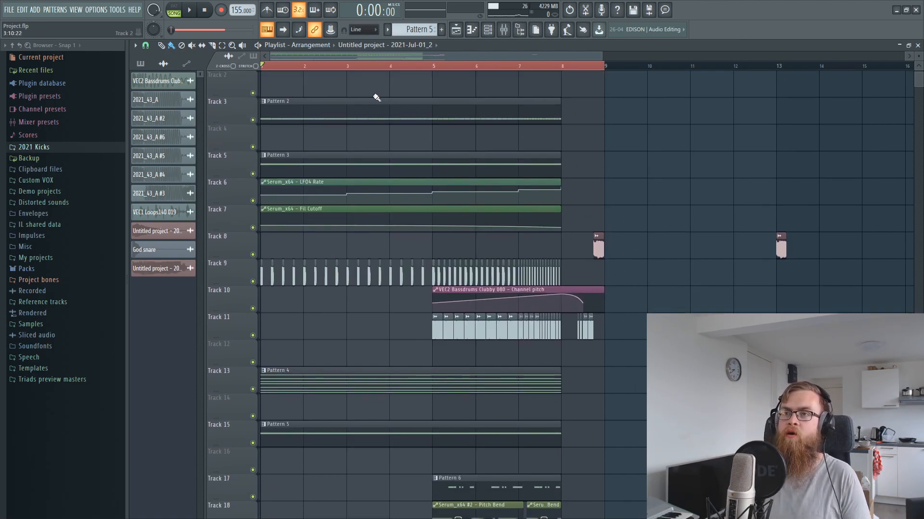
scroll(383, 146, "up", 1)
left_click_drag(322, 159, 342, 79)
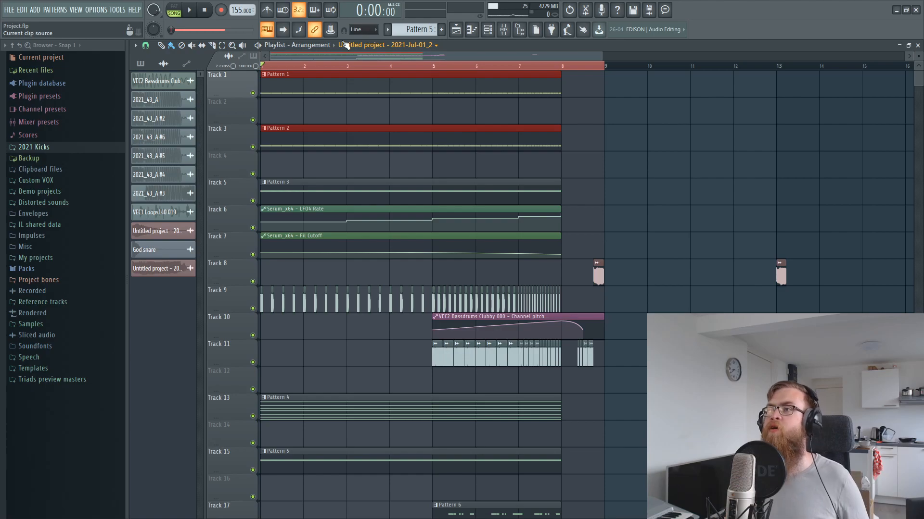
Step: Unmute Track 21 with the VEC1 Loops140 019 clips and solo it in the playlist
scroll(625, 158, "down", 6)
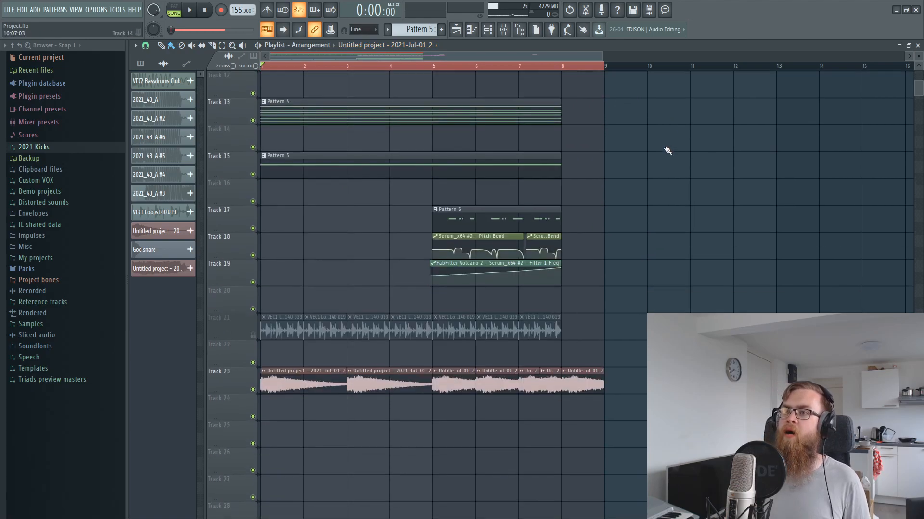
left_click(253, 337)
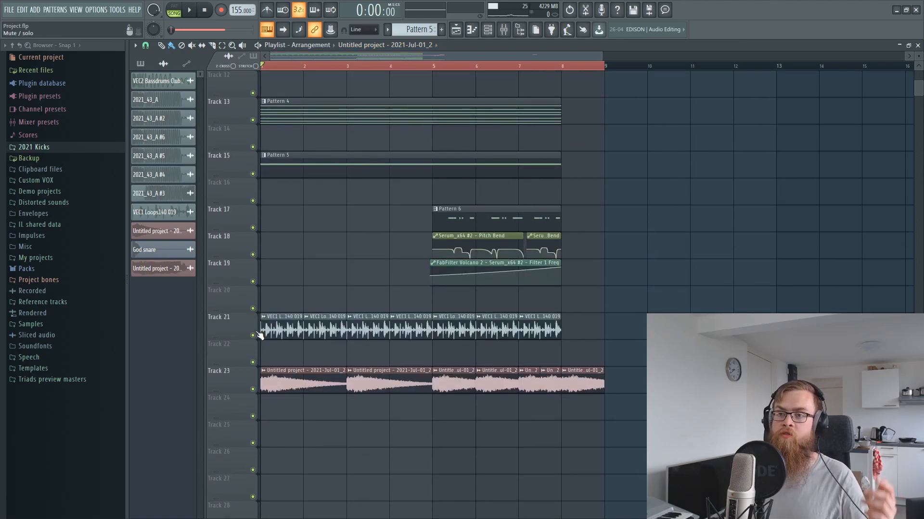
scroll(329, 68, "up", 3)
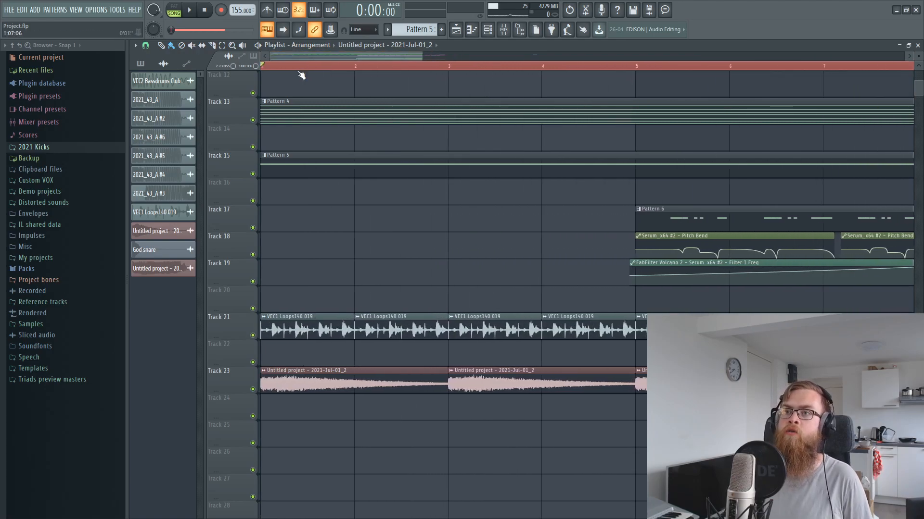
scroll(284, 68, "down", 3)
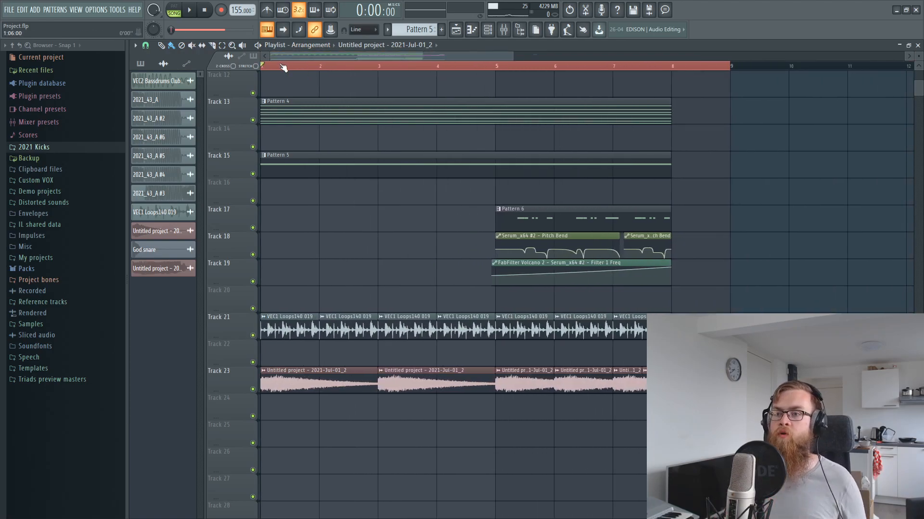
left_click(249, 338)
right_click(253, 335)
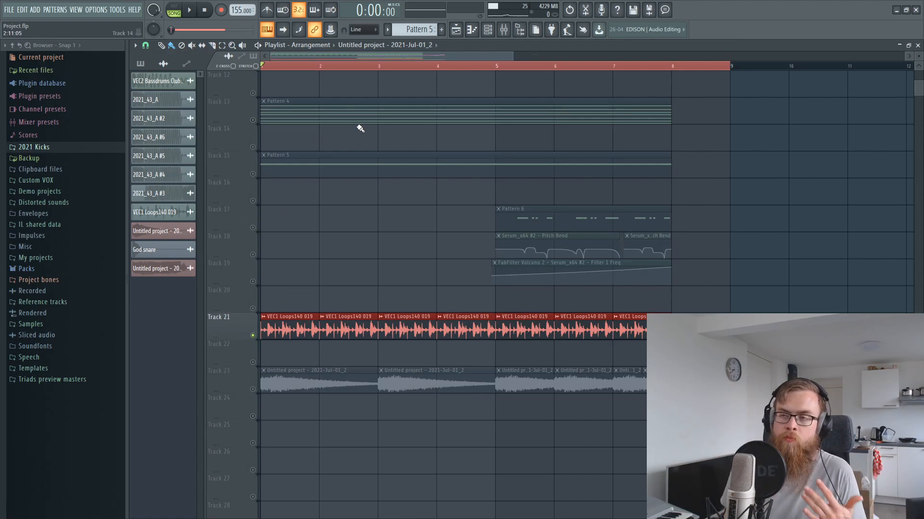
Step: Look at the mixer tracks and end the solo of Track 21 in the playlist
left_click(503, 33)
left_click(504, 33)
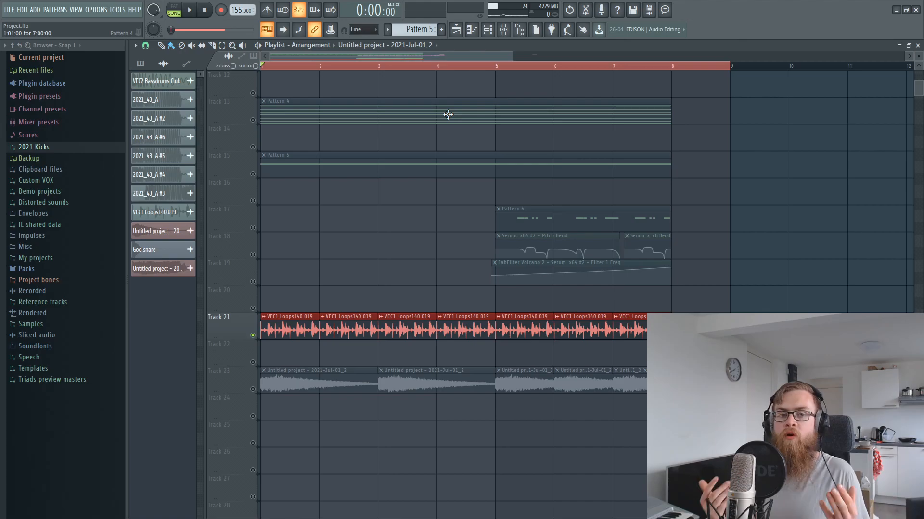
left_click(503, 30)
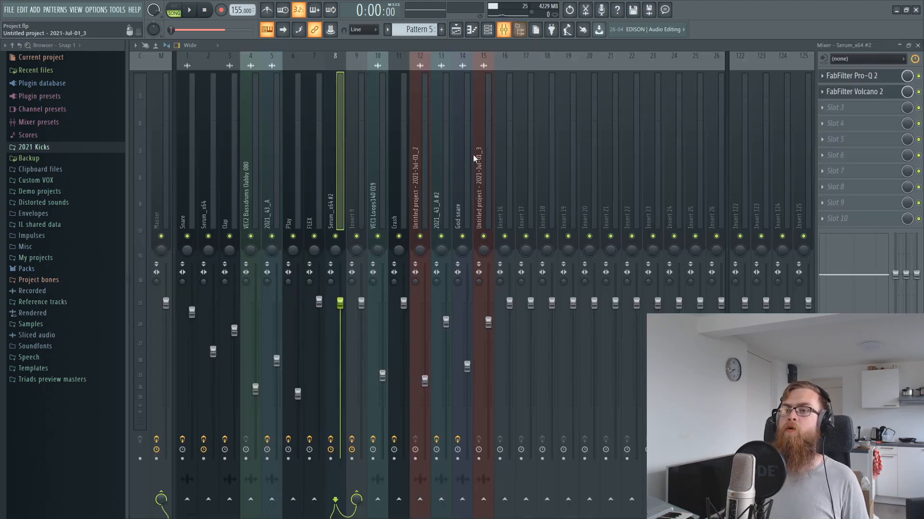
left_click(456, 29)
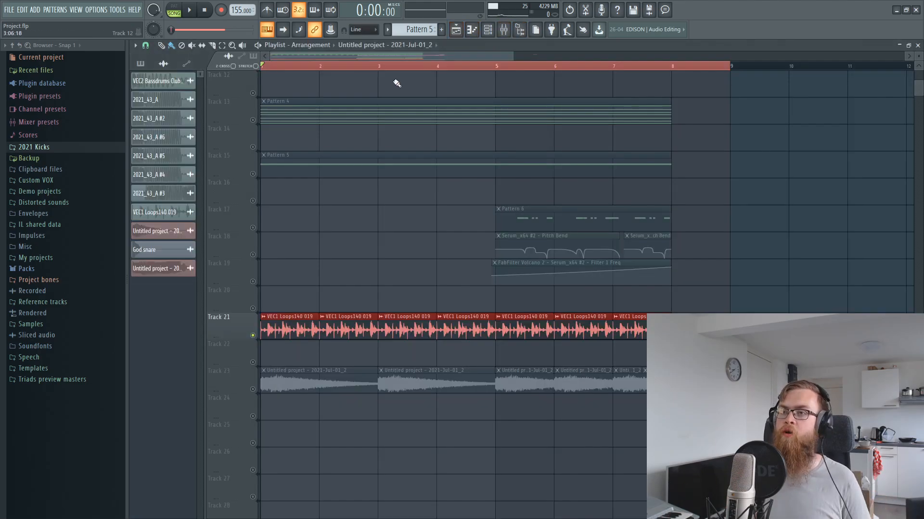
right_click(253, 336)
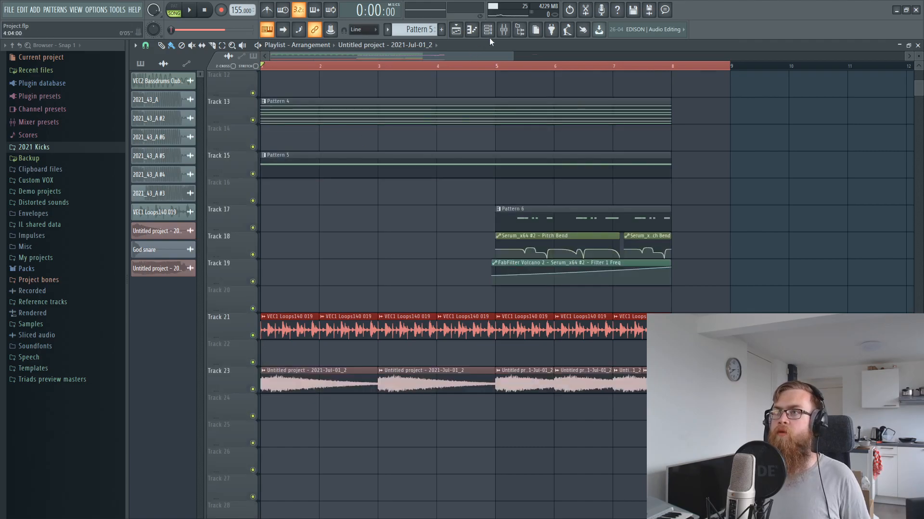
Step: Solo the Snare, Clap and VEC2 Bassdrums Clubby 080 mixer tracks, play them and bring in the Untitled project - 2021-Jul-01_2 track
left_click(503, 30)
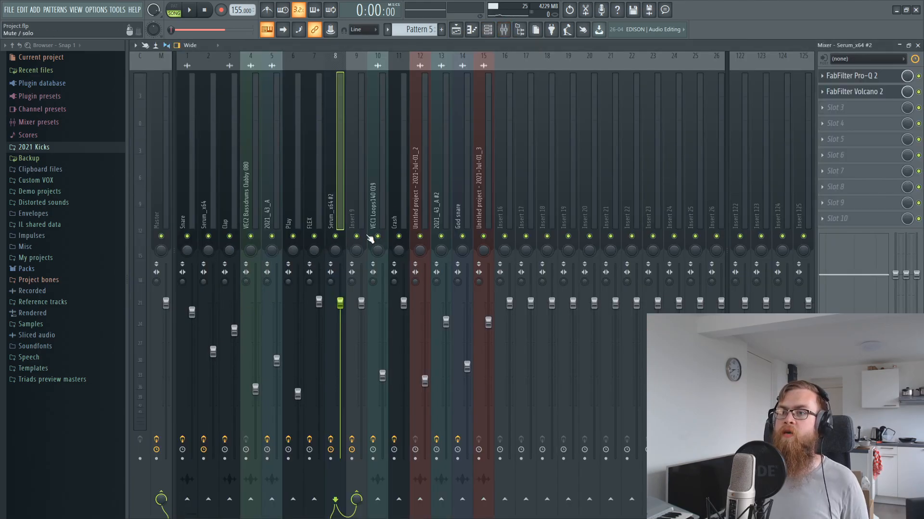
right_click(187, 236)
left_click(229, 236)
left_click(251, 236)
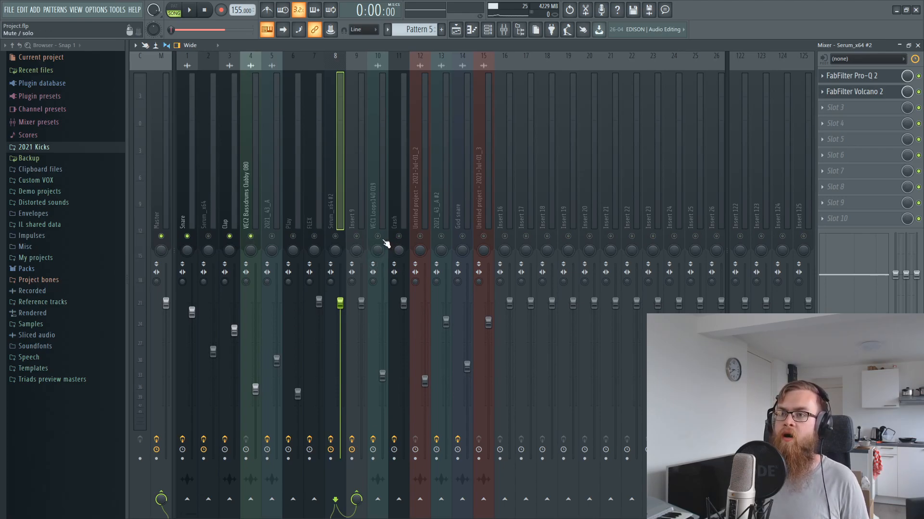
key("space")
left_click(421, 236)
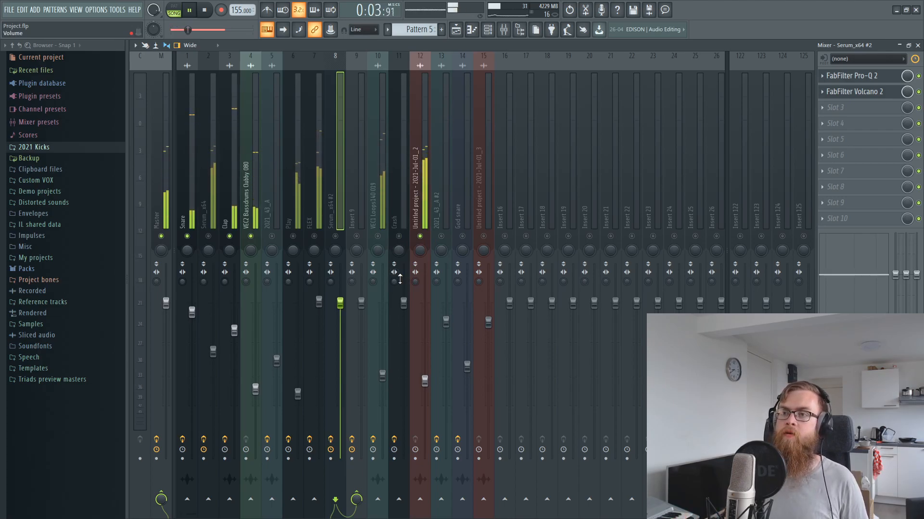
key("space")
Step: Add the VEC1 Loops140 019 mixer track to the soloed drums and play them together from the start
left_click(383, 204)
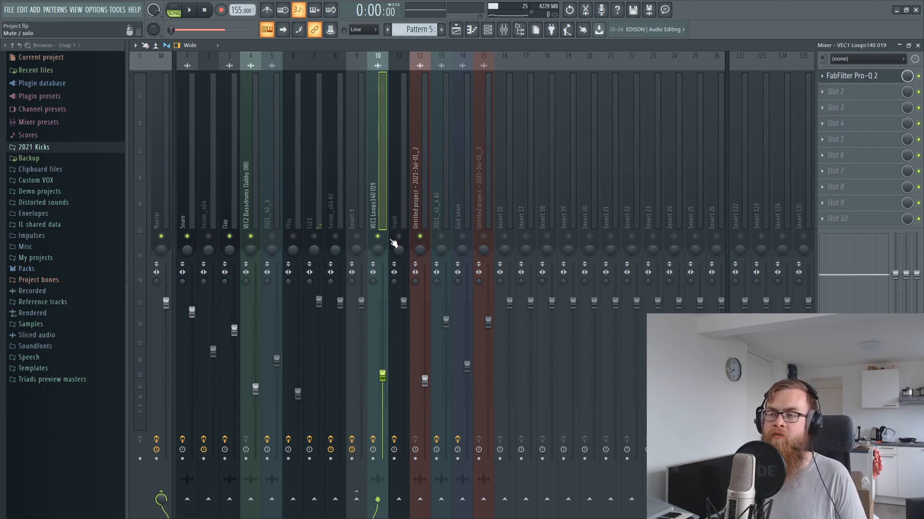
key("space")
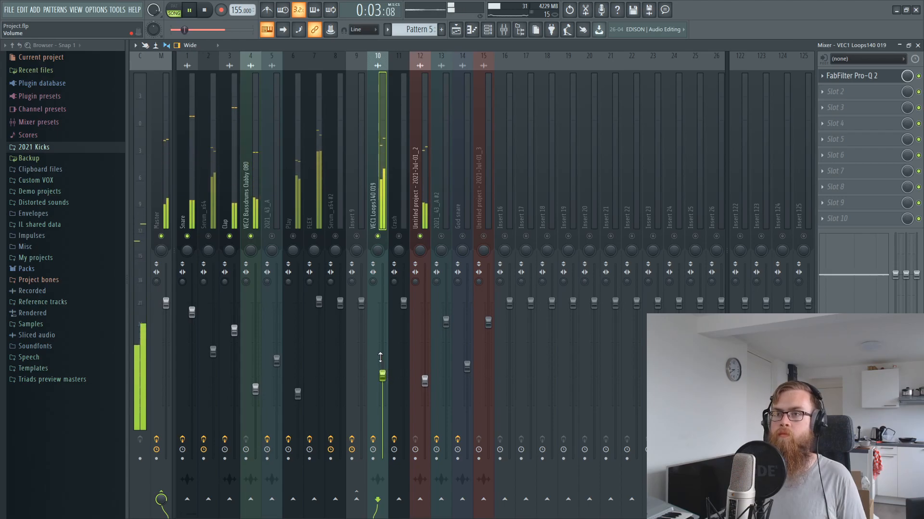
key("space")
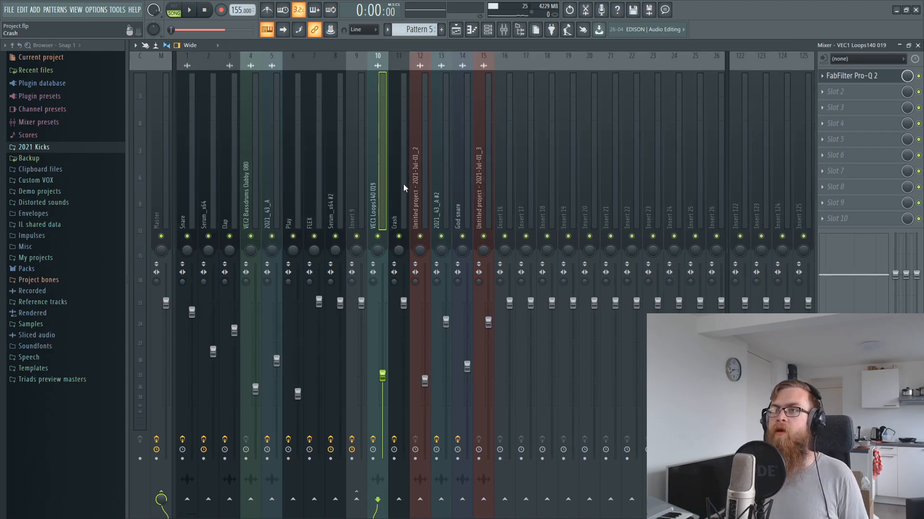
Step: Check the playlist layers and play the arrangement with the VEC1 Loops140 019 mixer track muted before bringing it back in
left_click(457, 30)
left_click(371, 272)
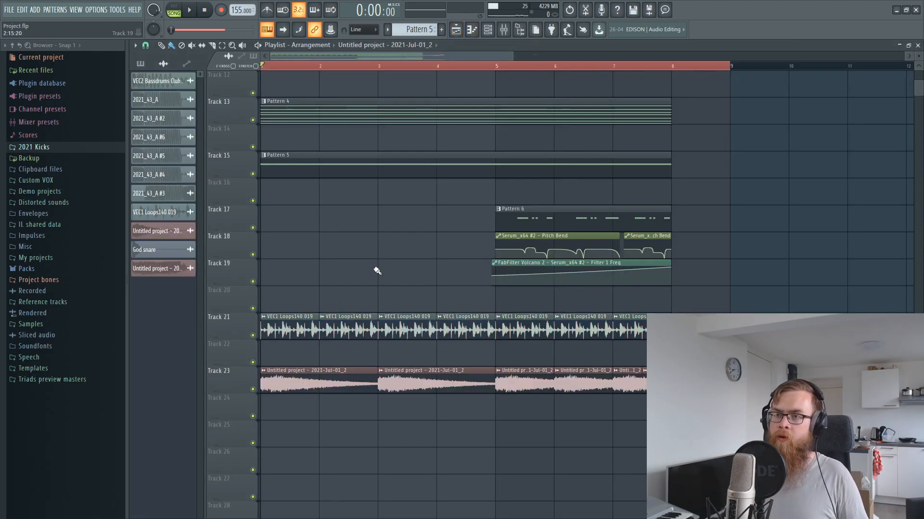
scroll(376, 269, "down", 2)
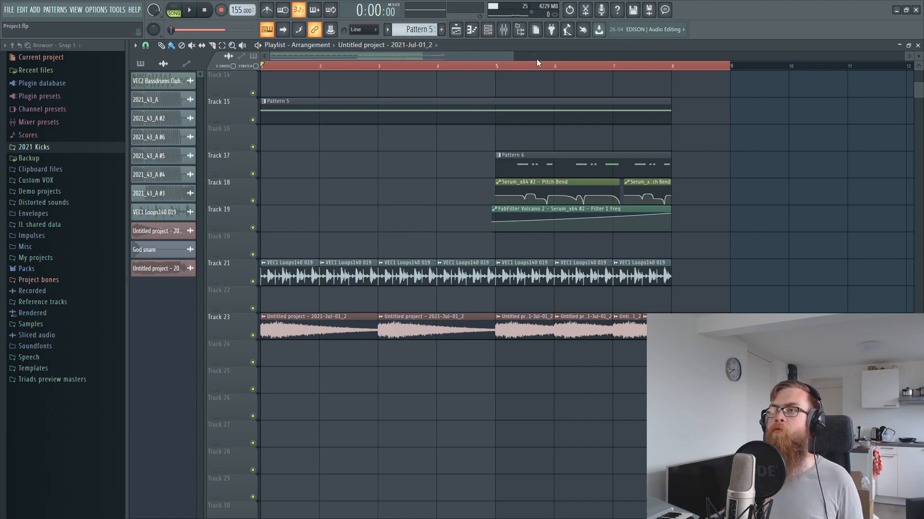
left_click(512, 30)
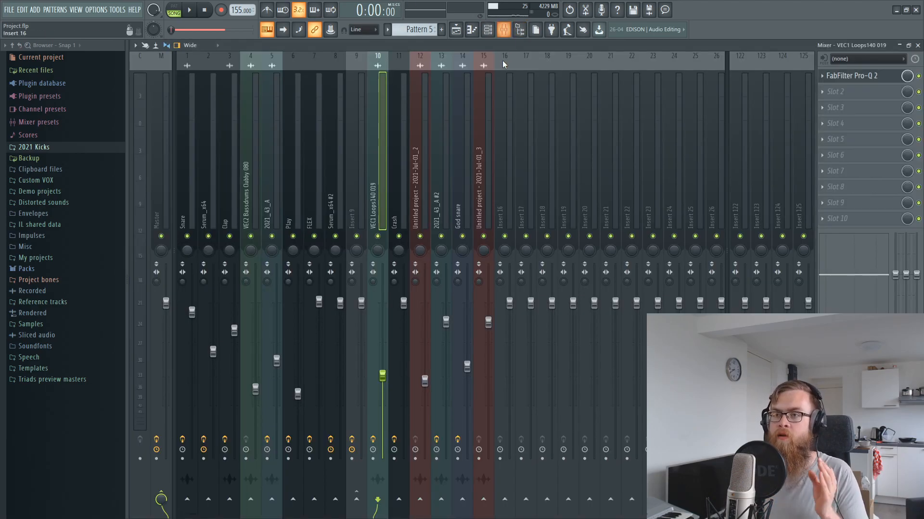
left_click(379, 235)
key("space")
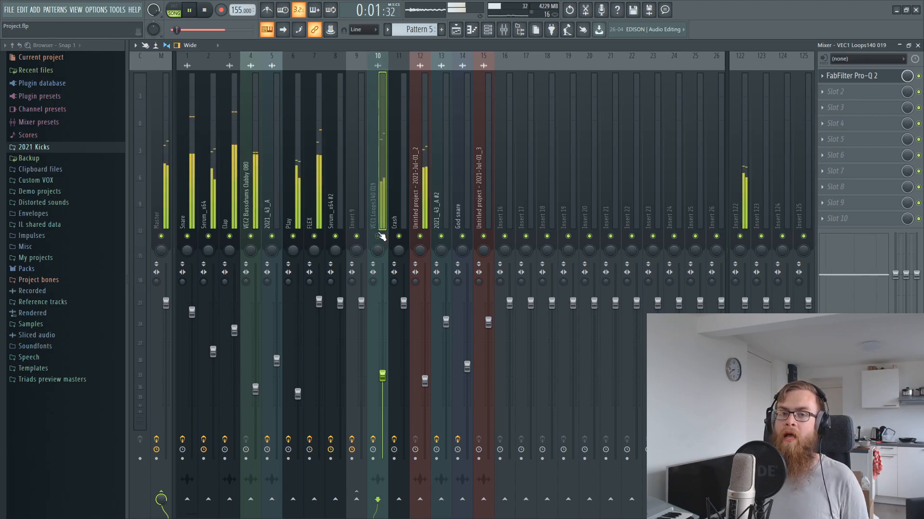
left_click(378, 236)
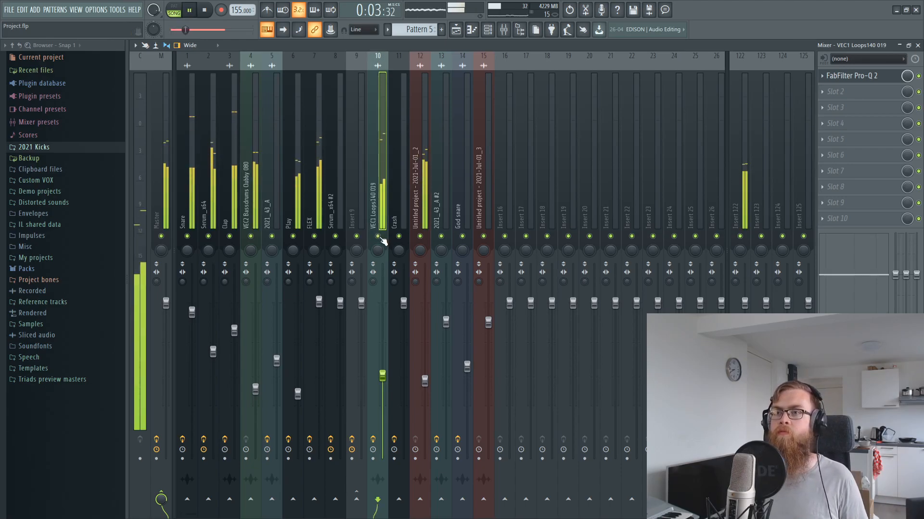
Step: Raise the VEC1 Loops140 019 mixer track's volume slightly and play the build-up to its end in the playlist
left_click_drag(383, 376, 382, 373)
left_click(456, 30)
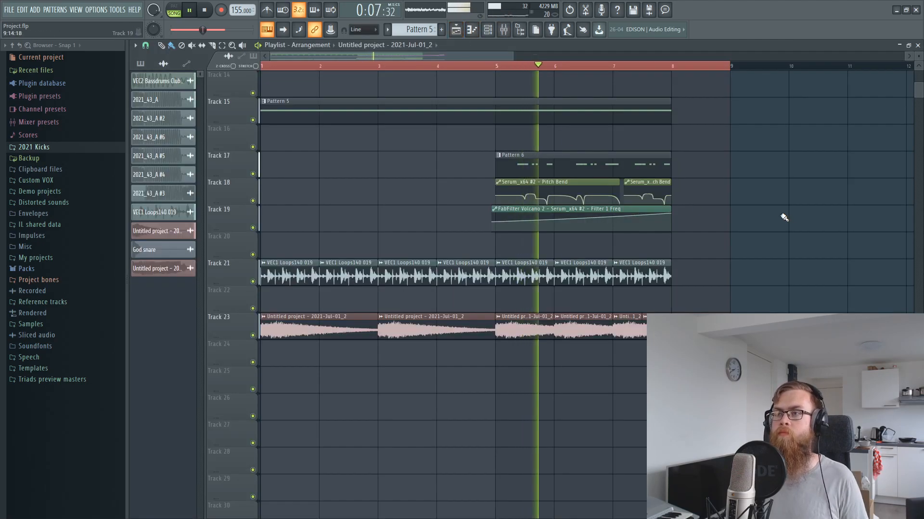
scroll(808, 250, "up", 6)
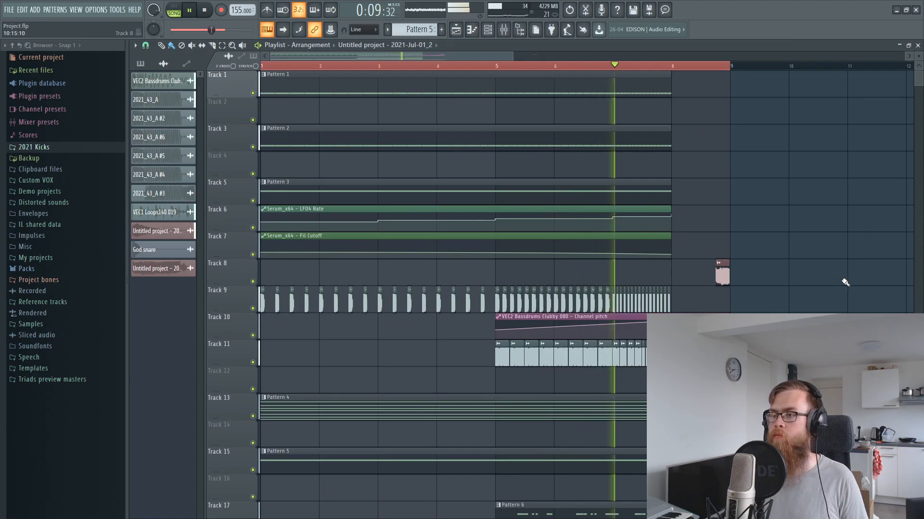
key("space")
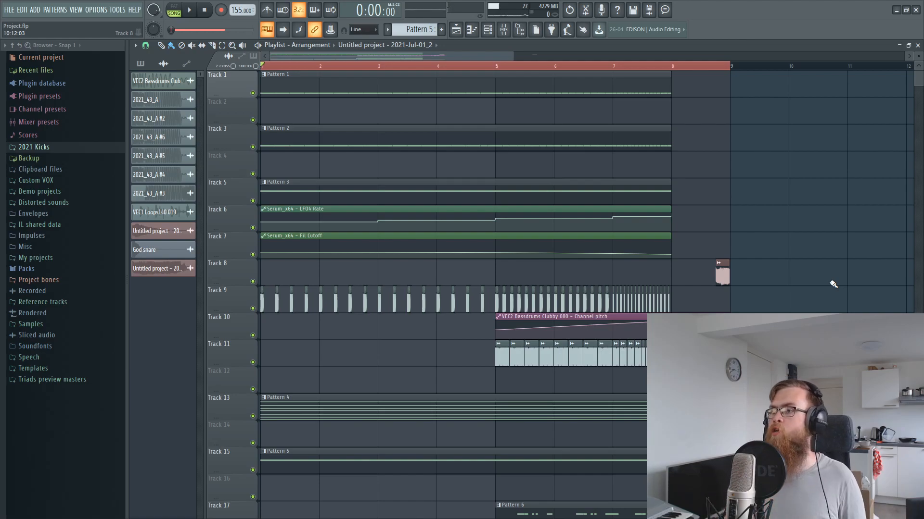
Step: Look over the fill clips on Tracks 8, 10 and 11 between bars 8 and 9
scroll(830, 286, "down", 3)
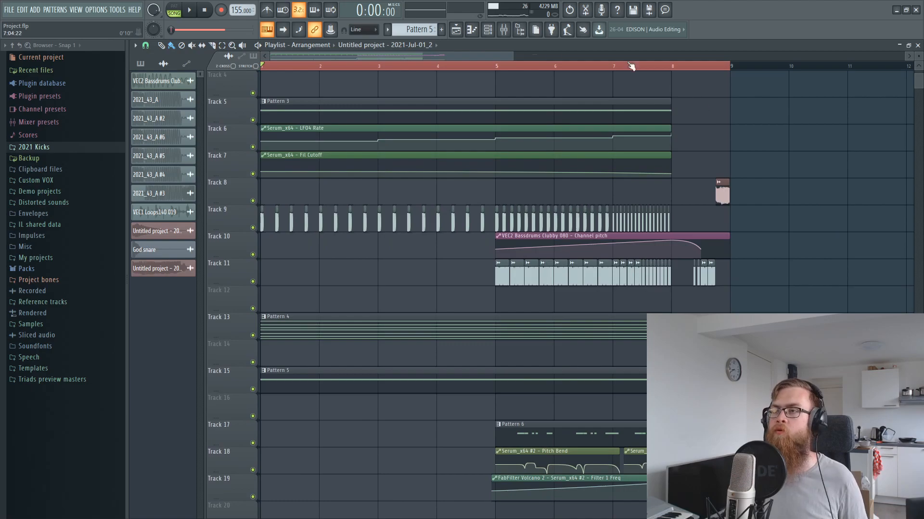
left_click_drag(455, 55, 554, 109)
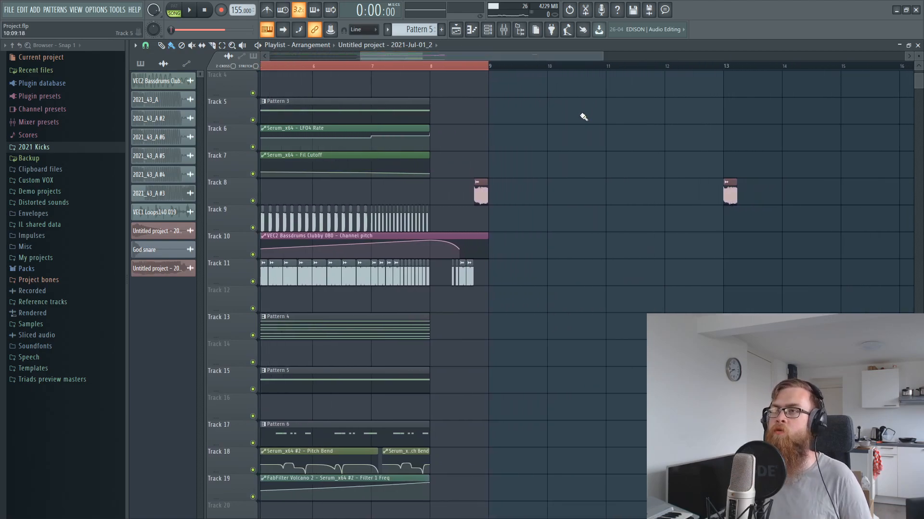
left_click(505, 30)
left_click(456, 29)
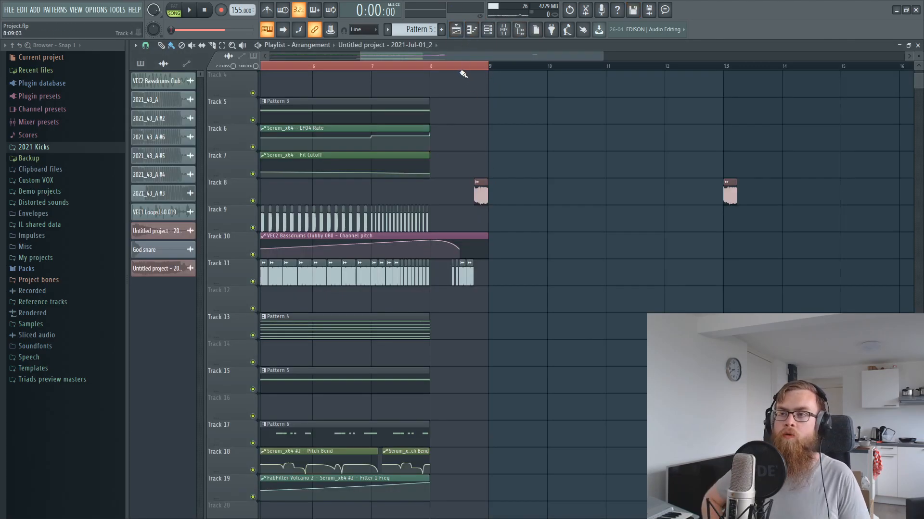
scroll(460, 72, "up", 3)
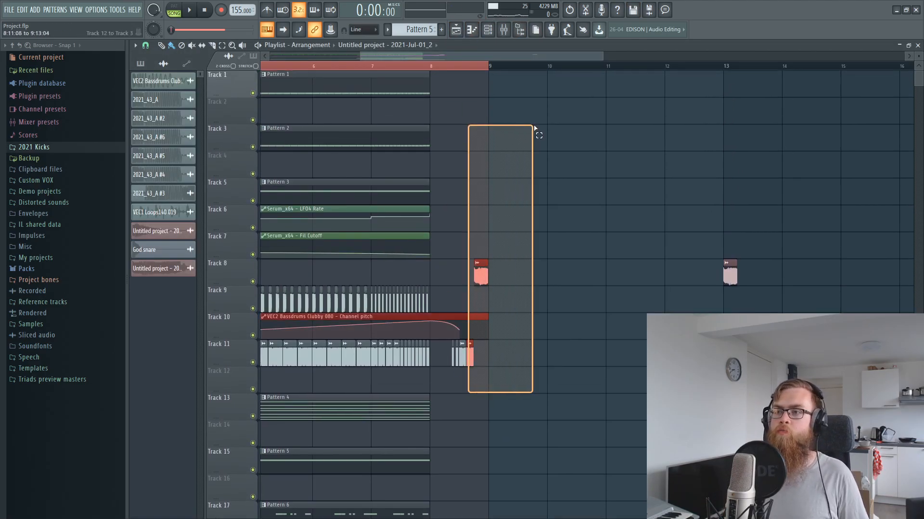
scroll(511, 102, "down", 3)
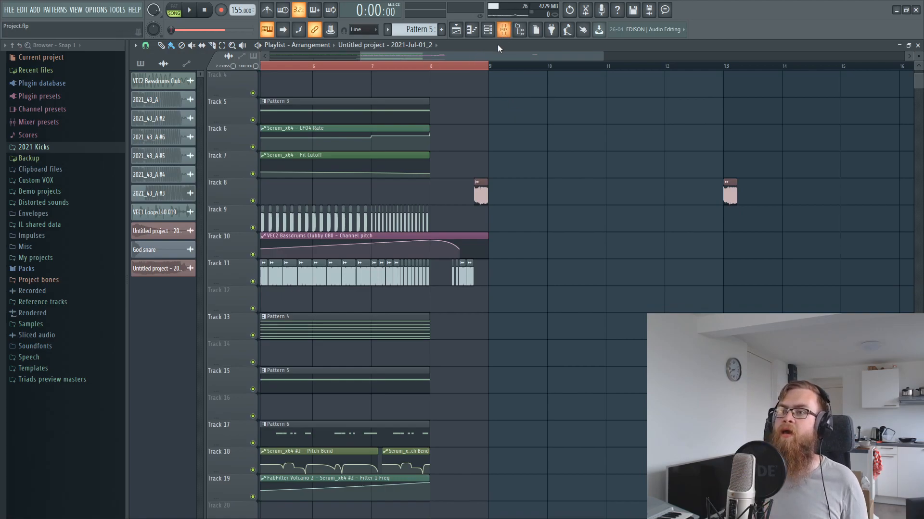
scroll(493, 77, "up", 3)
Step: Place a God snare clip on Track 6 at bar 9, solo that track and set the playback range to bars 9 to 11
left_click(142, 255)
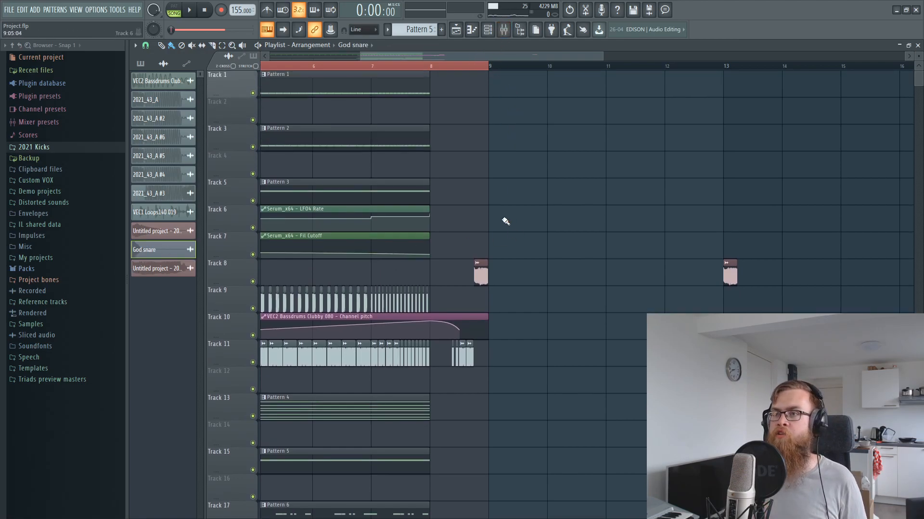
left_click(496, 218)
right_click(252, 227)
left_click_drag(489, 66, 552, 43)
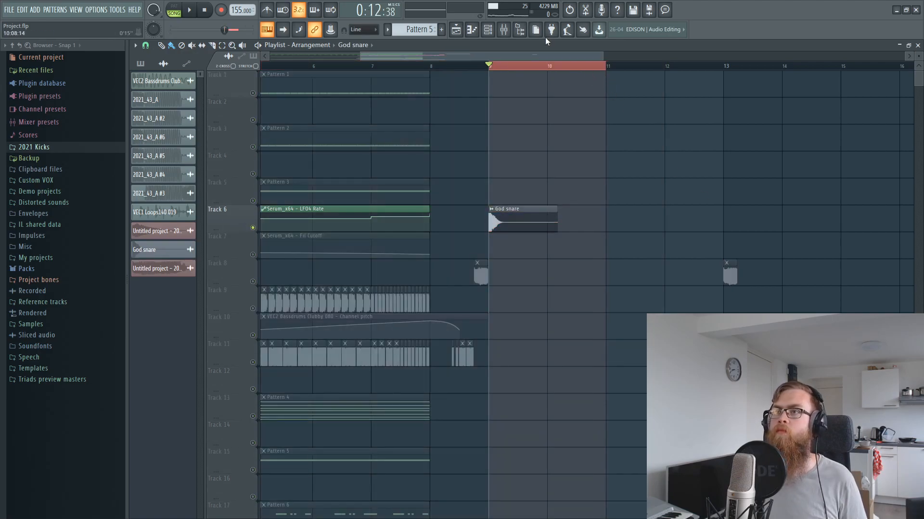
Step: Check the effects on the God snare mixer track and play the soloed snare clip several times
left_click(505, 32)
left_click(460, 212)
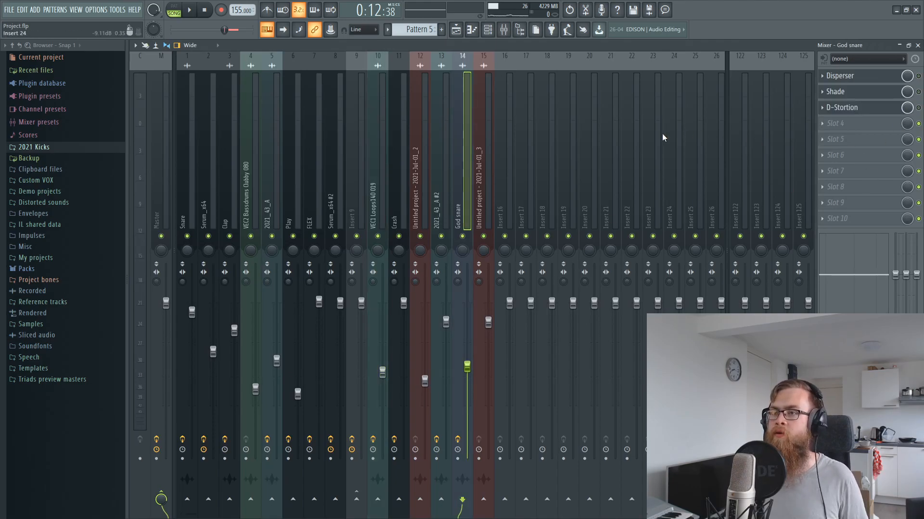
left_click(456, 30)
scroll(548, 157, "up", 4)
key("space")
key("space")
key("space")
key("space")
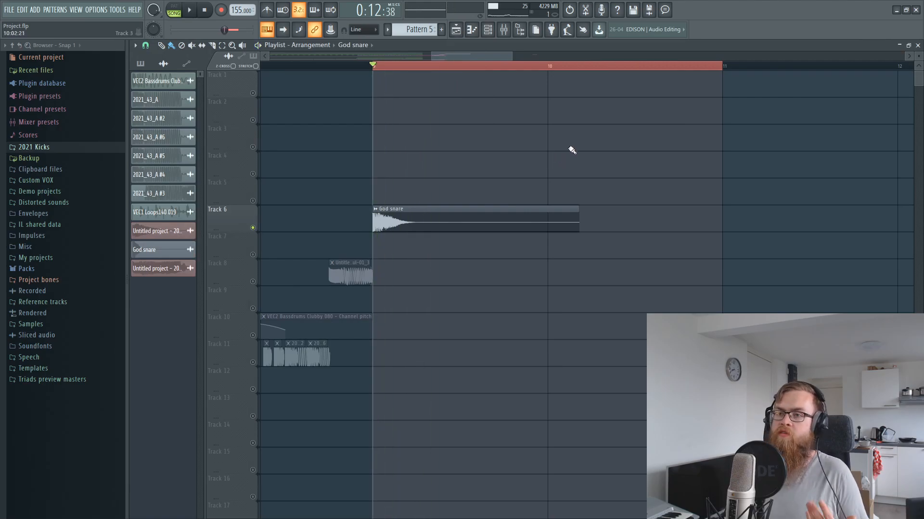
Step: Enable Disperser and Shade on the God snare mixer track and inspect their settings
left_click(503, 29)
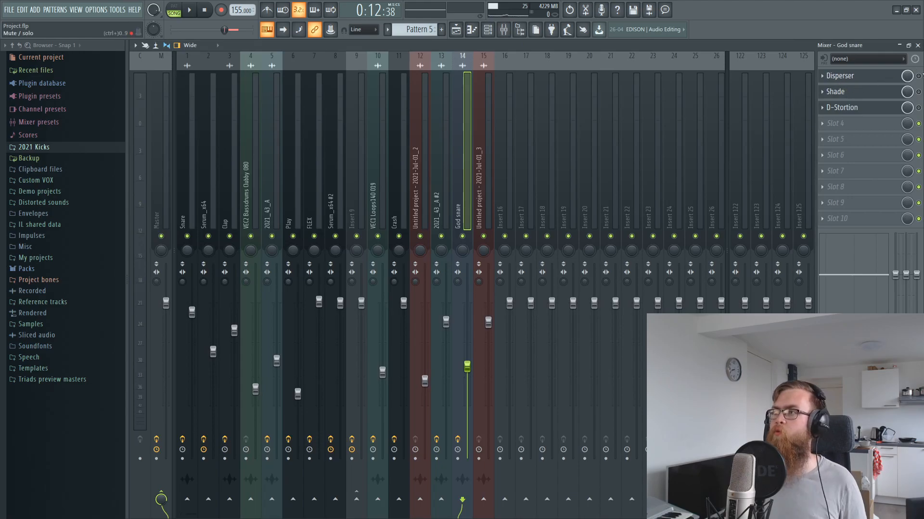
left_click(879, 77)
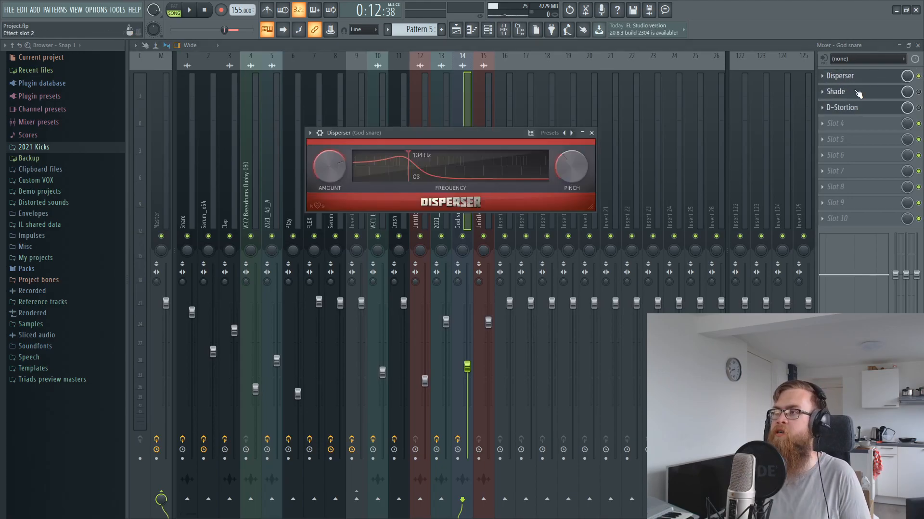
left_click(896, 93)
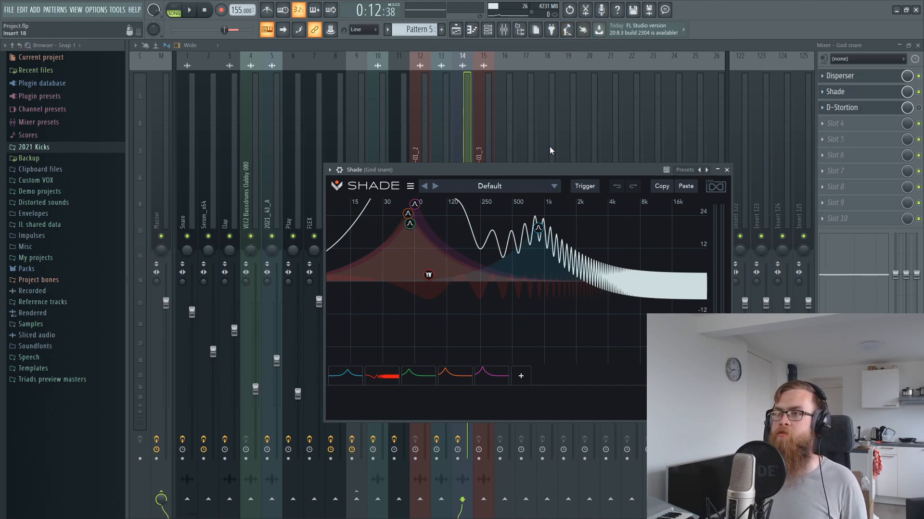
left_click_drag(561, 173, 470, 170)
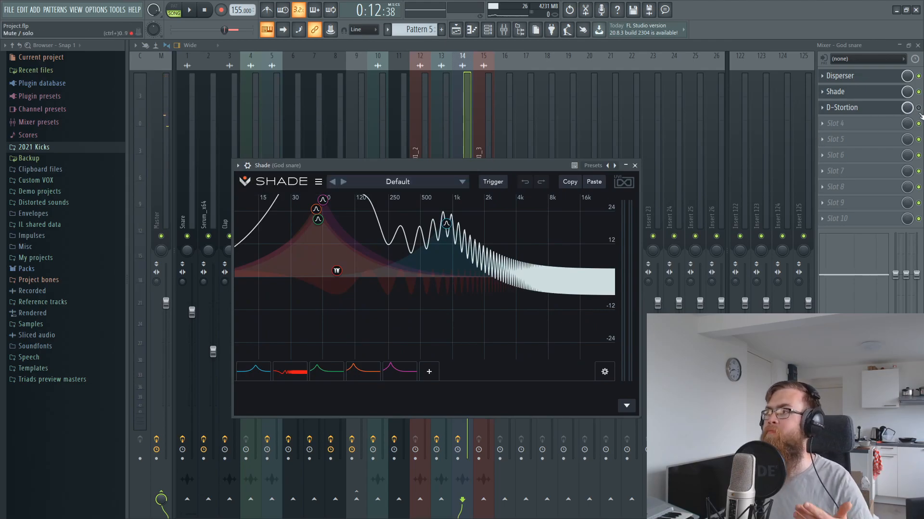
left_click(837, 91)
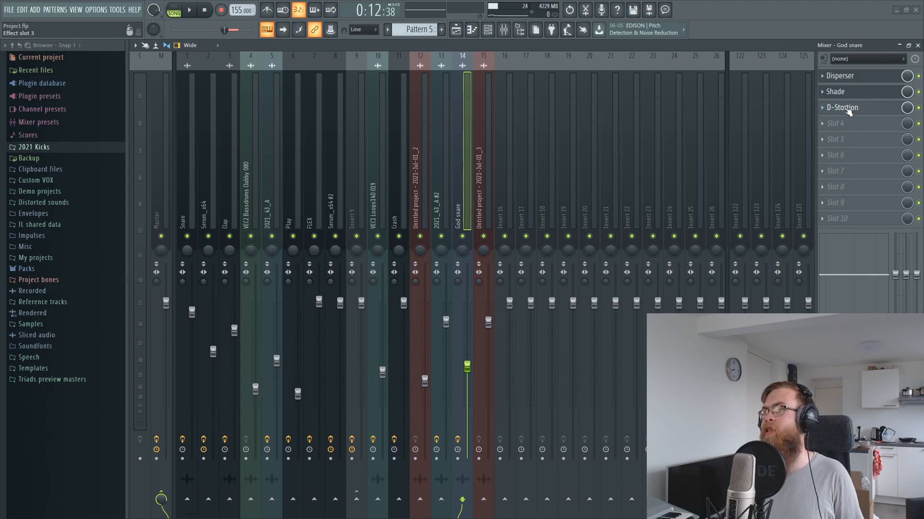
Step: Inspect D-Stortion on the God snare mixer track and play the snare with all three effects enabled
left_click(848, 111)
left_click(320, 42)
key("space")
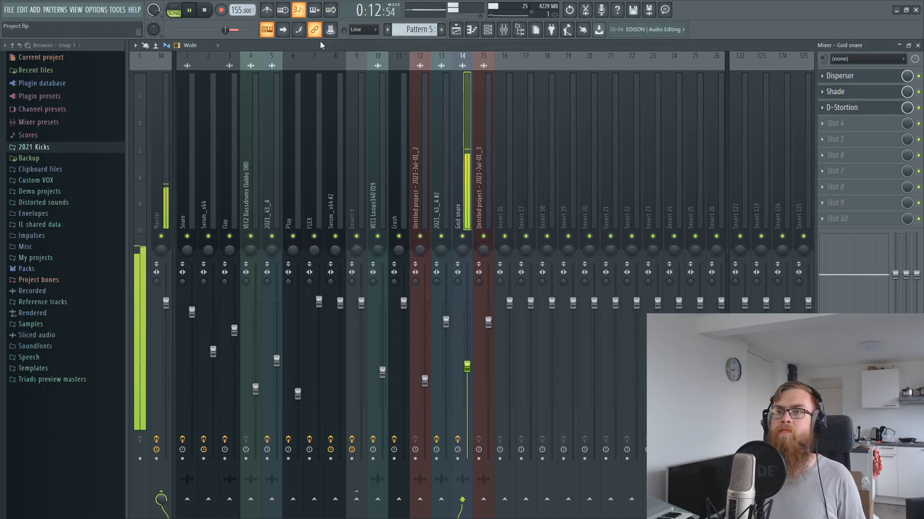
key("space")
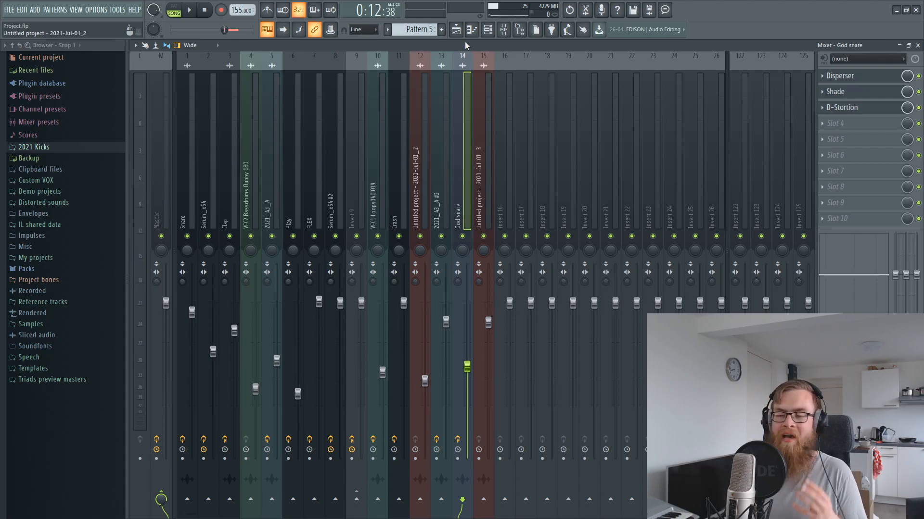
Step: Solo Track 8 in the playlist and play the reversed-out fill clip just before bar 9
left_click(456, 29)
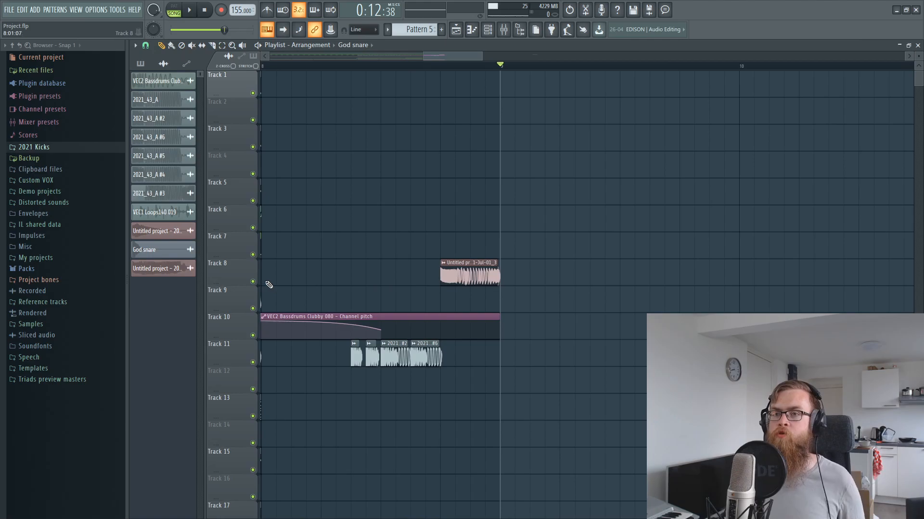
left_click(253, 282, "ctrl")
key("space")
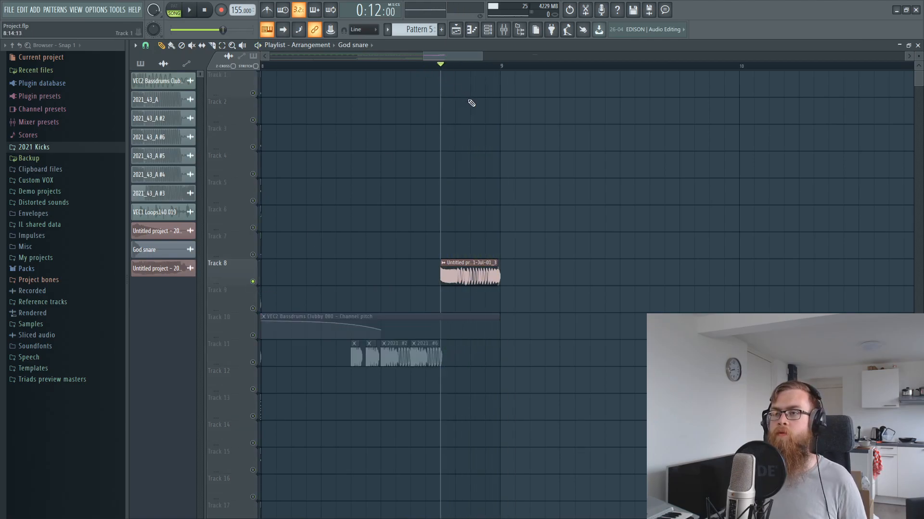
Step: Solo Track 11, play its fill clips from the middle of bar 8 and check the 2021_43_A #2 mixer track
scroll(491, 70, "down", 3)
scroll(244, 335, "down", 1)
left_click(245, 335)
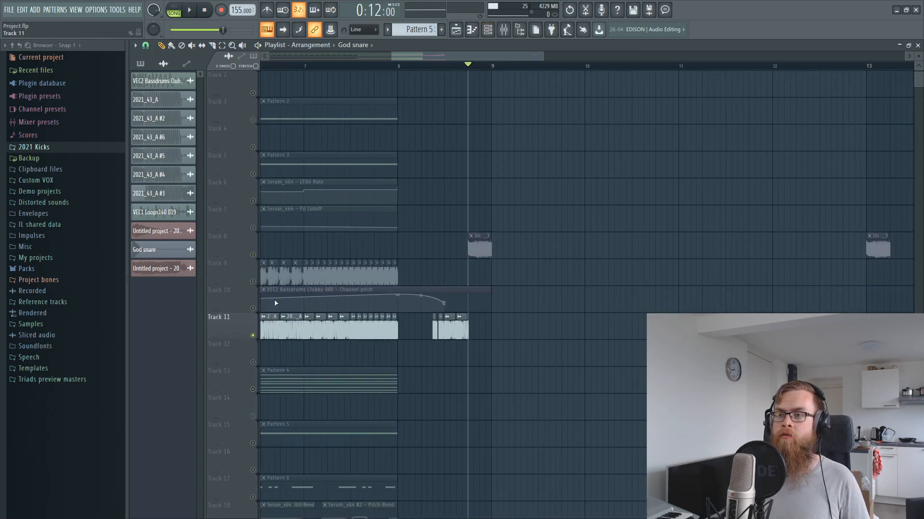
scroll(244, 335, "down", 5)
left_click(433, 66)
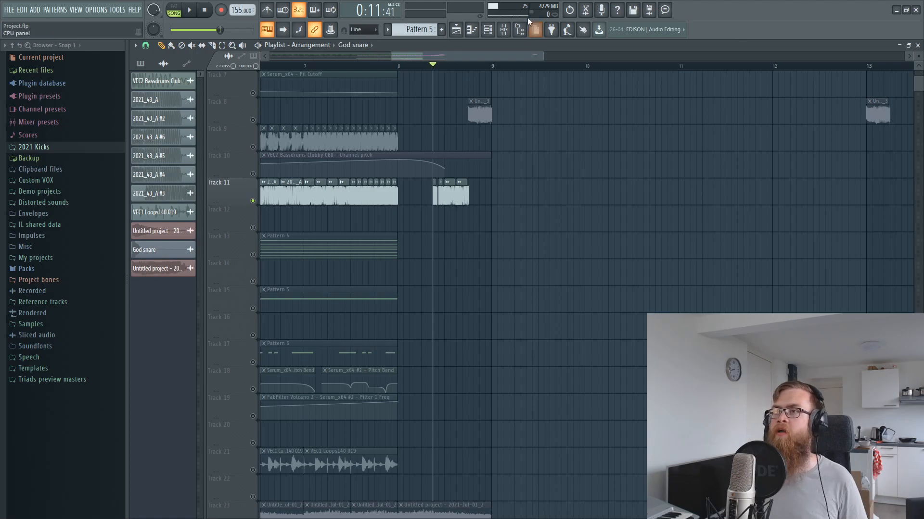
left_click(504, 29)
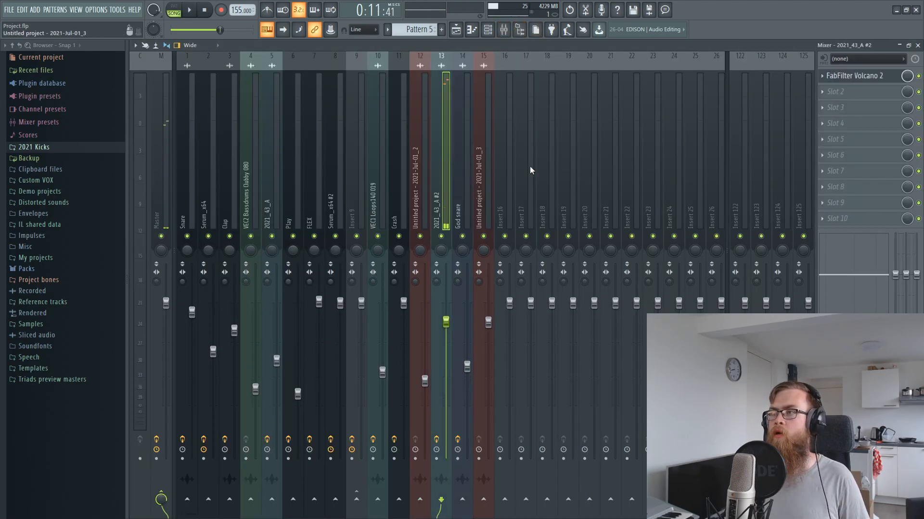
Step: Unmute Track 8 alongside the soloed Track 11 in the playlist and play their fill clips together from the middle of bar 8
left_click(918, 45)
key("space")
key("space")
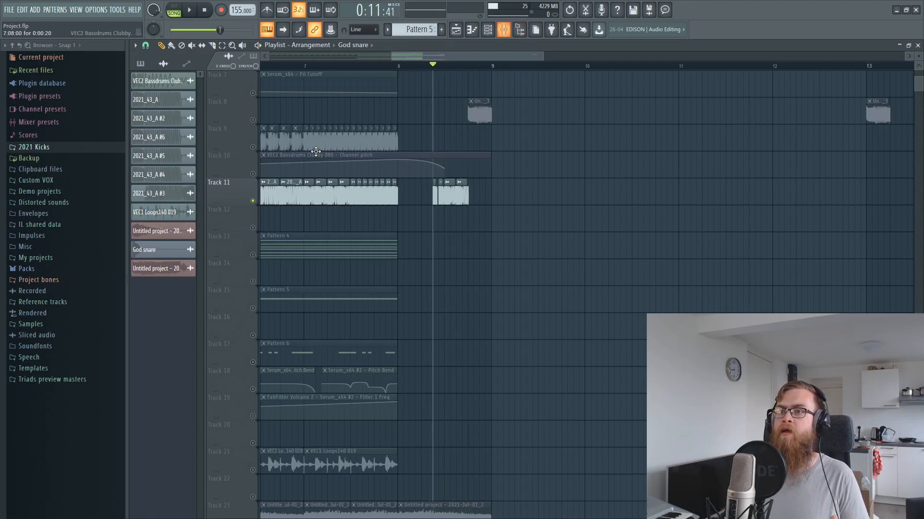
left_click(246, 118)
key("space")
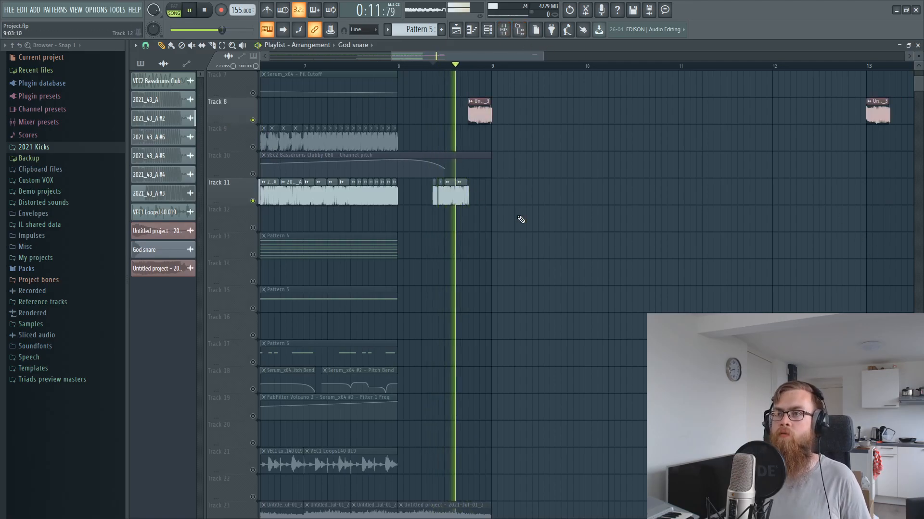
key("space")
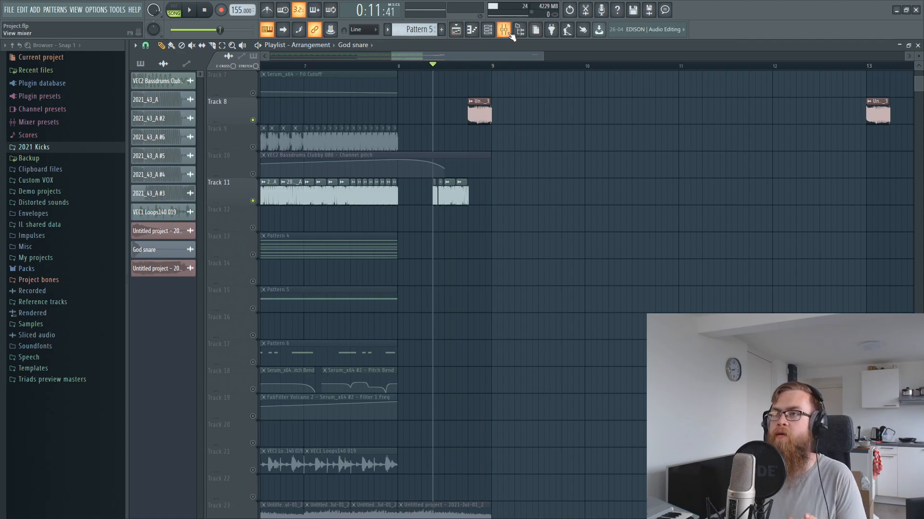
Step: Inspect FabFilter Volcano 2 on the 2021_43_A #2 mixer track, view its Arp & Sequence presets, and check mixer track 15
left_click(503, 30)
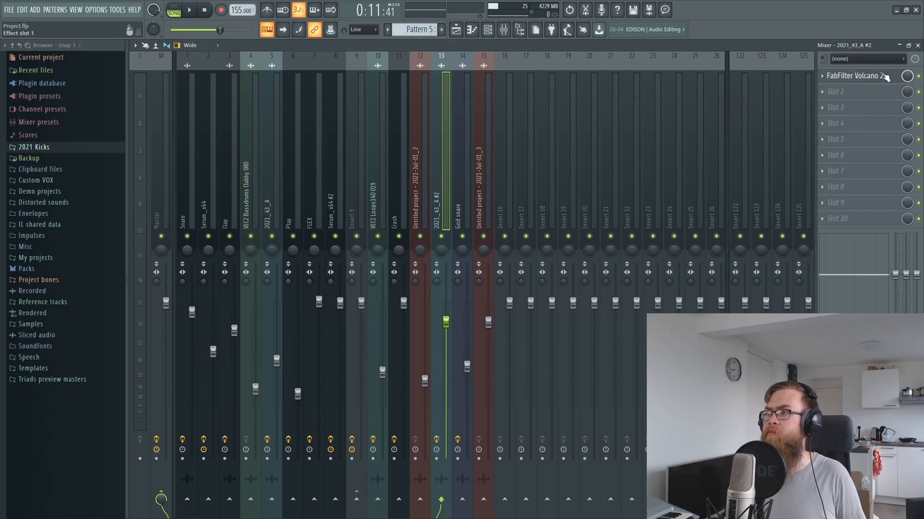
left_click(861, 75)
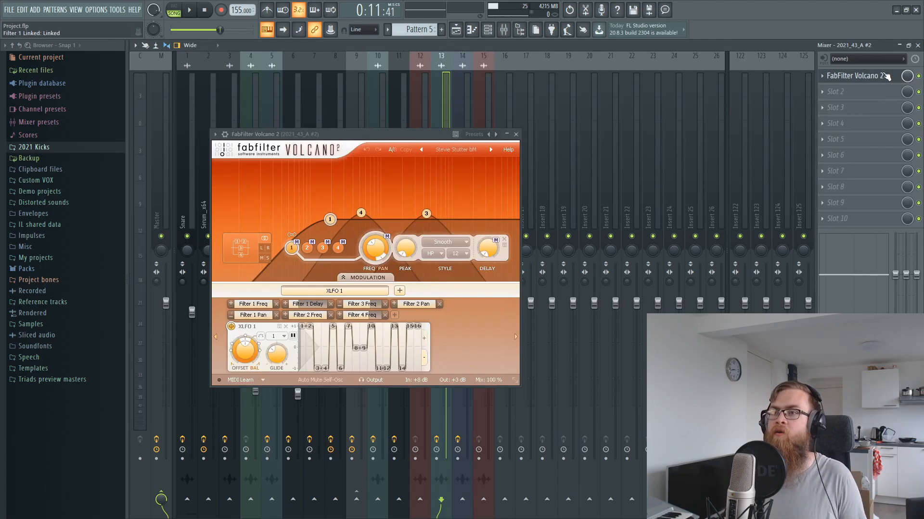
left_click(452, 150)
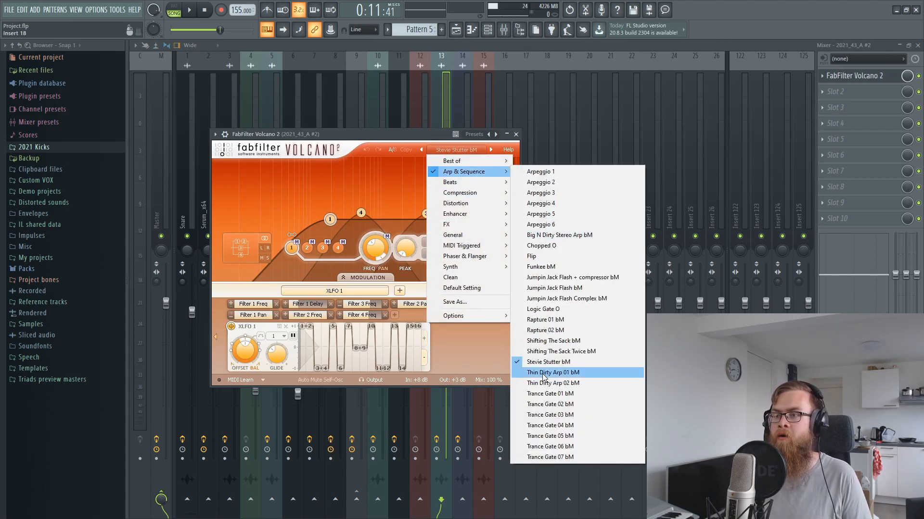
left_click(478, 65)
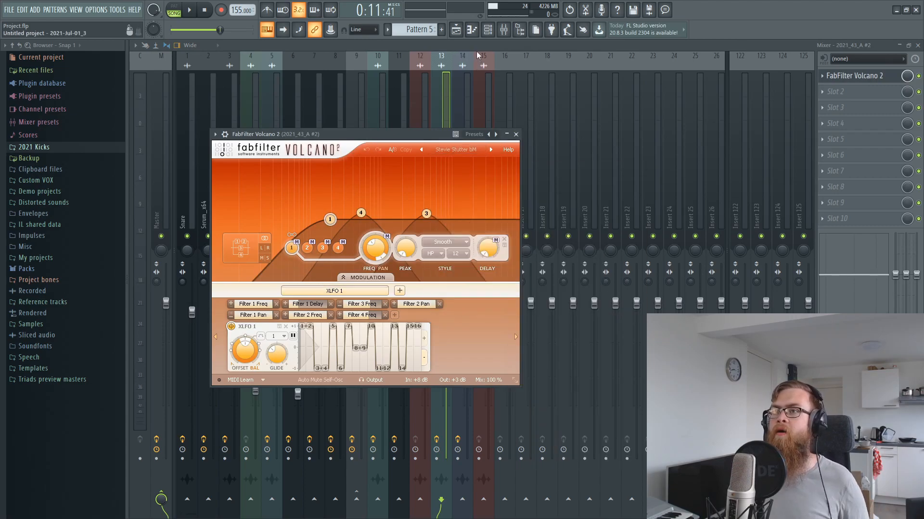
left_click(477, 54)
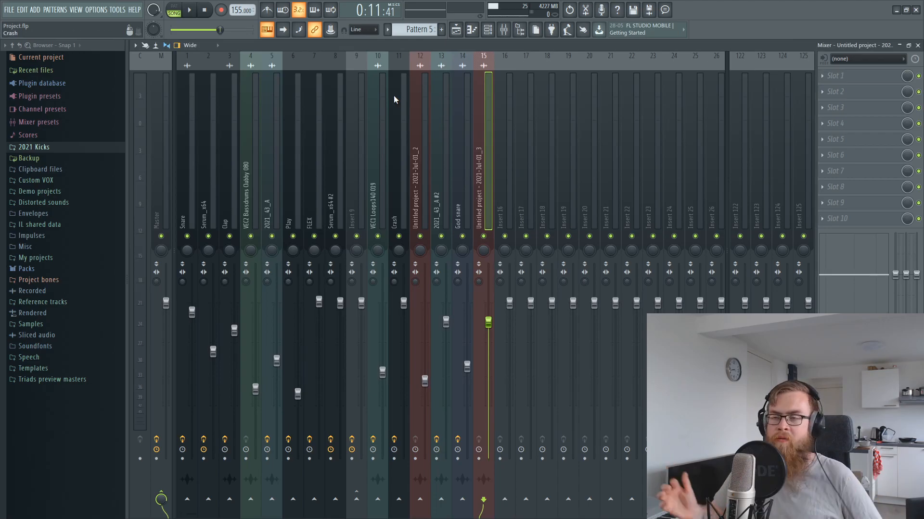
Step: Return to the playlist and replay the closing fill with only Tracks 8 and 11 active
left_click(456, 30)
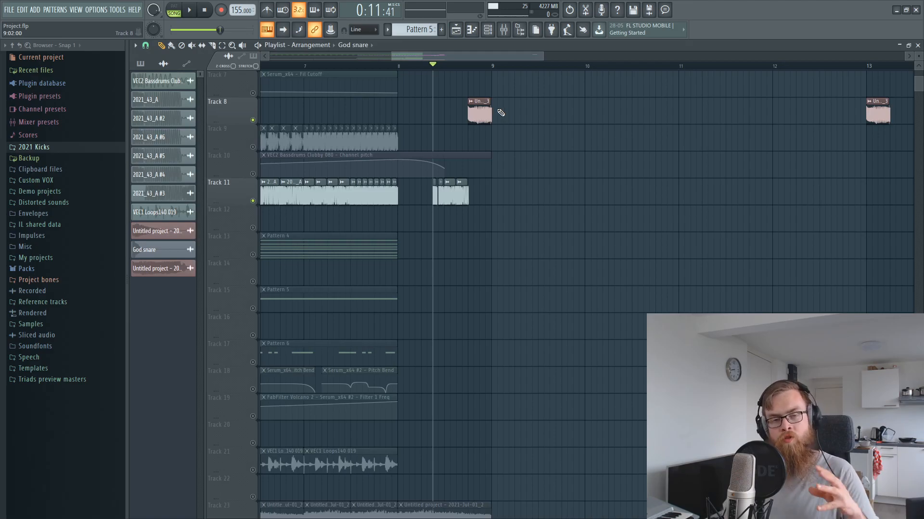
key("space")
key("space")
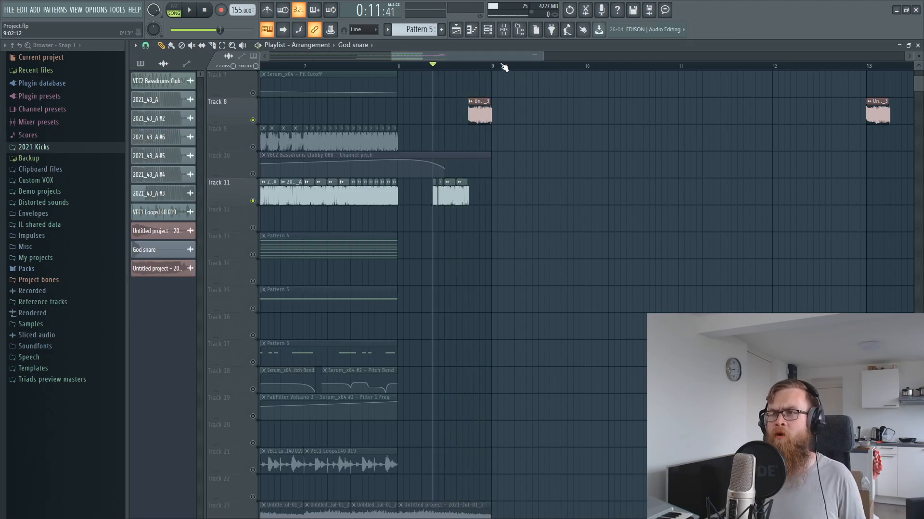
Step: Unmute all playlist tracks, pick Pattern 1 and play the full build-up through the closing fill
scroll(503, 67, "down", 5)
scroll(573, 153, "up", 3)
right_click(253, 173)
right_click(253, 174)
left_click(279, 74)
key("space")
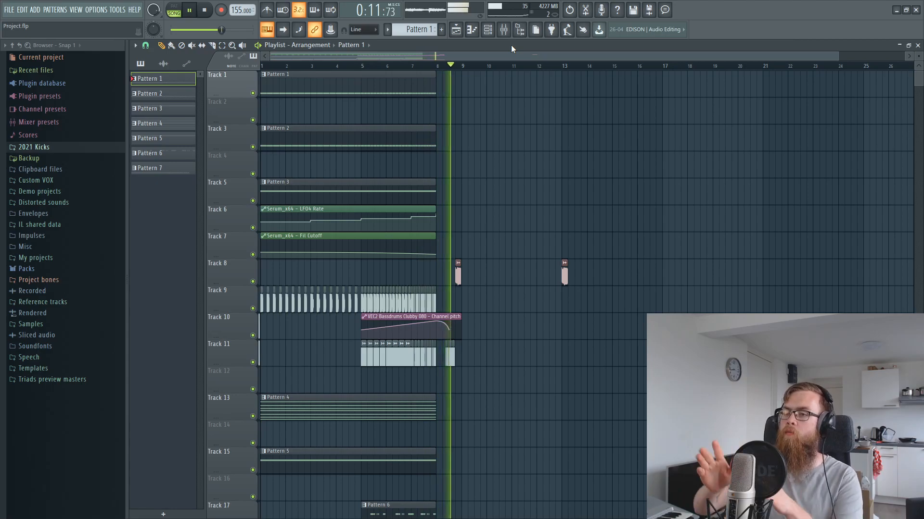
key("space")
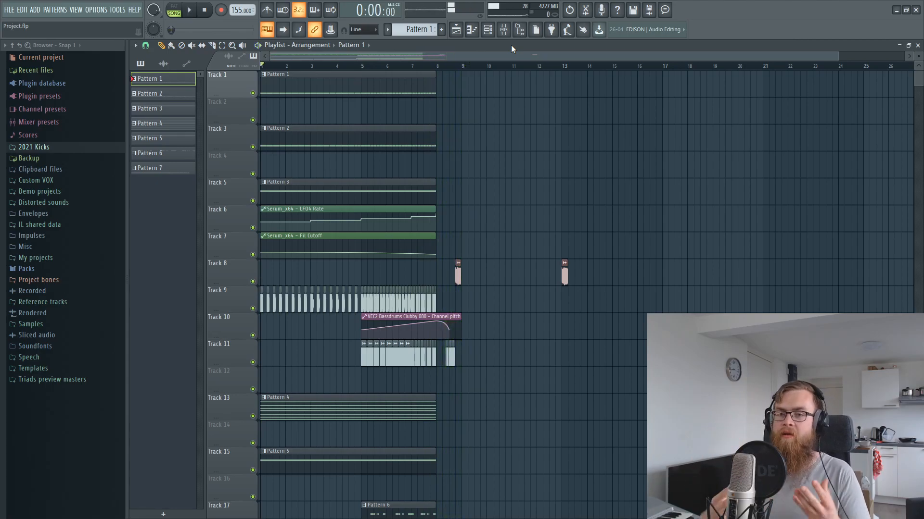